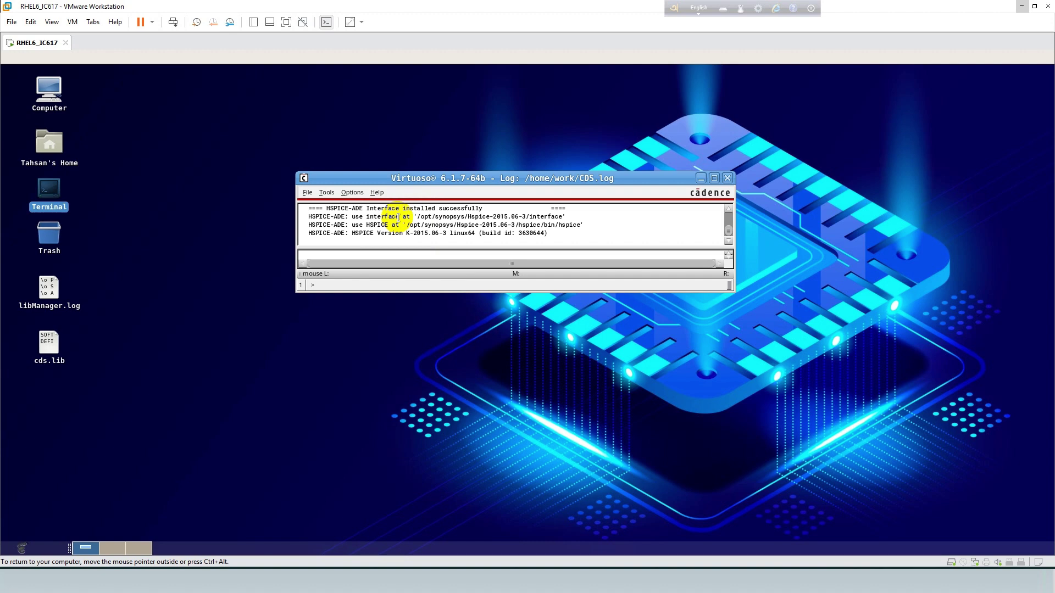
# - Open the Library Manager and select the cmos_gates library
pyautogui.click(327, 192)
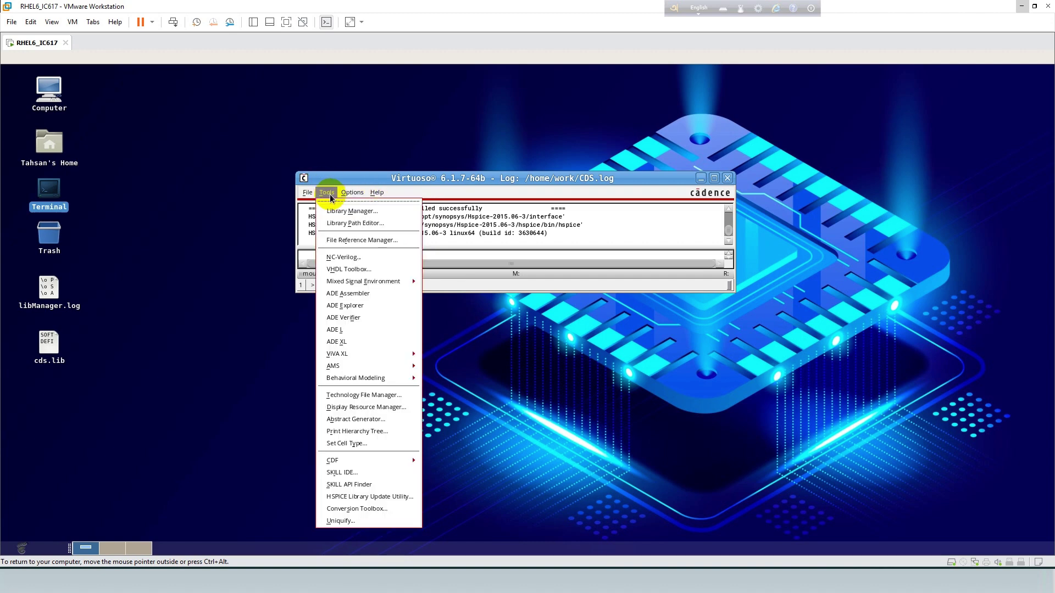
pyautogui.click(329, 212)
pyautogui.click(29, 242)
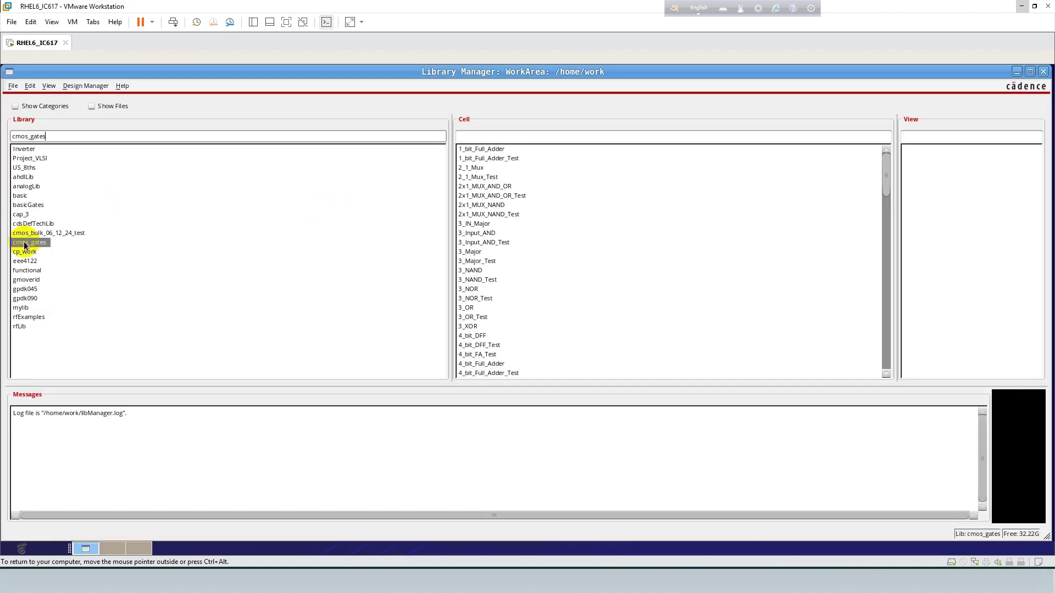
# - Create a new schematic cell view named D_Latch in cmos_gates and maximize its schematic editor window
pyautogui.click(12, 87)
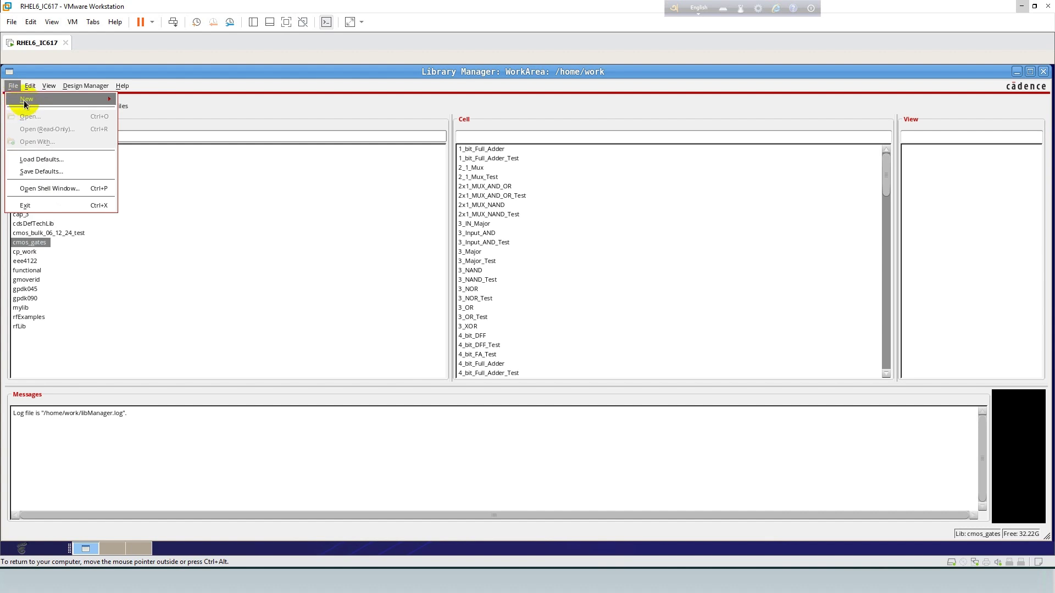
pyautogui.moveTo(24, 100)
pyautogui.click(132, 114)
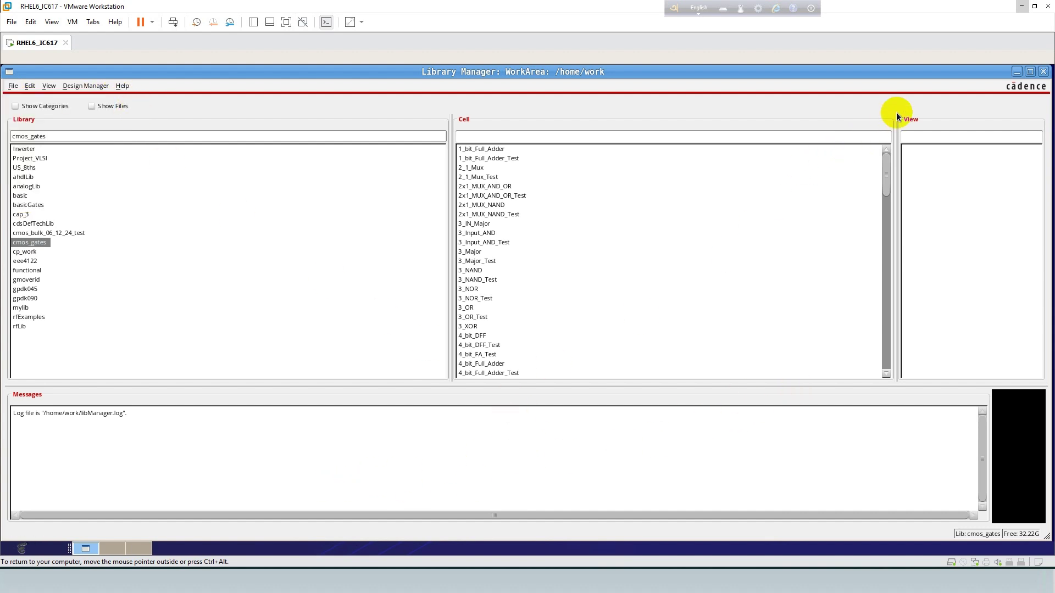
pyautogui.click(1015, 73)
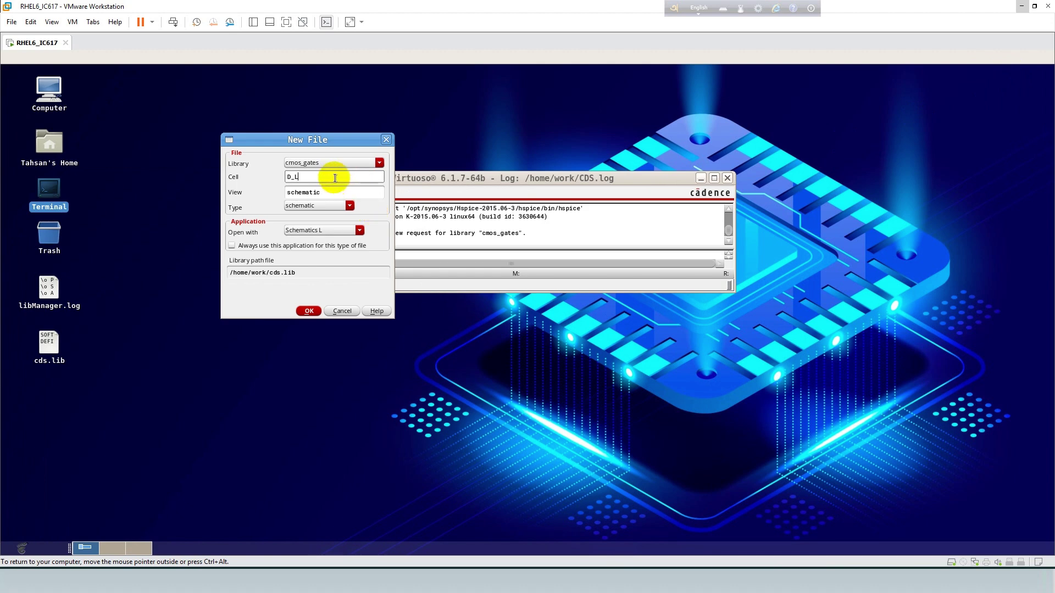
pyautogui.click(310, 311)
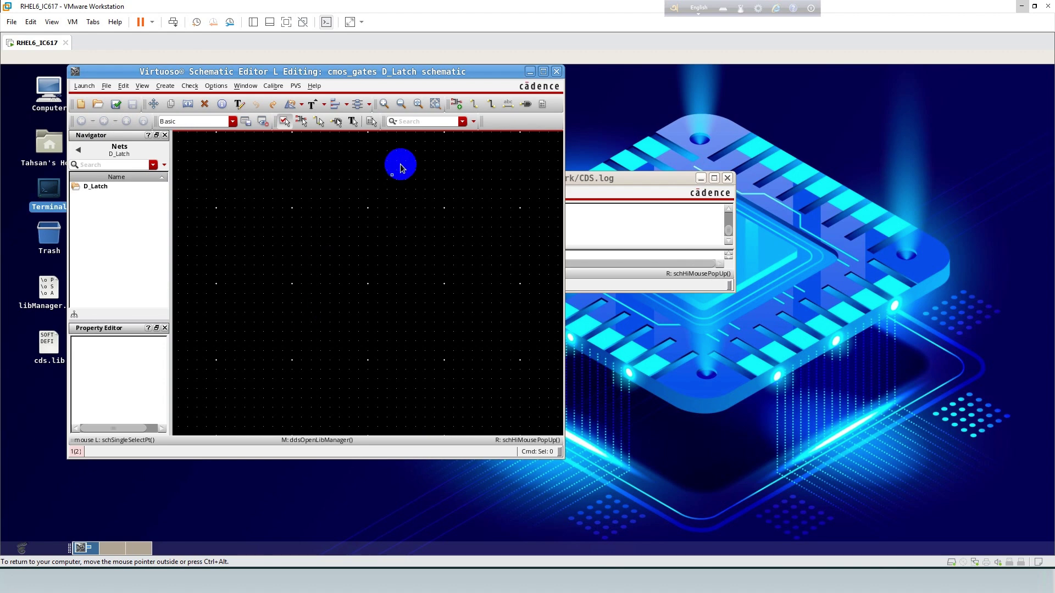
pyautogui.doubleClick(541, 75)
pyautogui.click(456, 257)
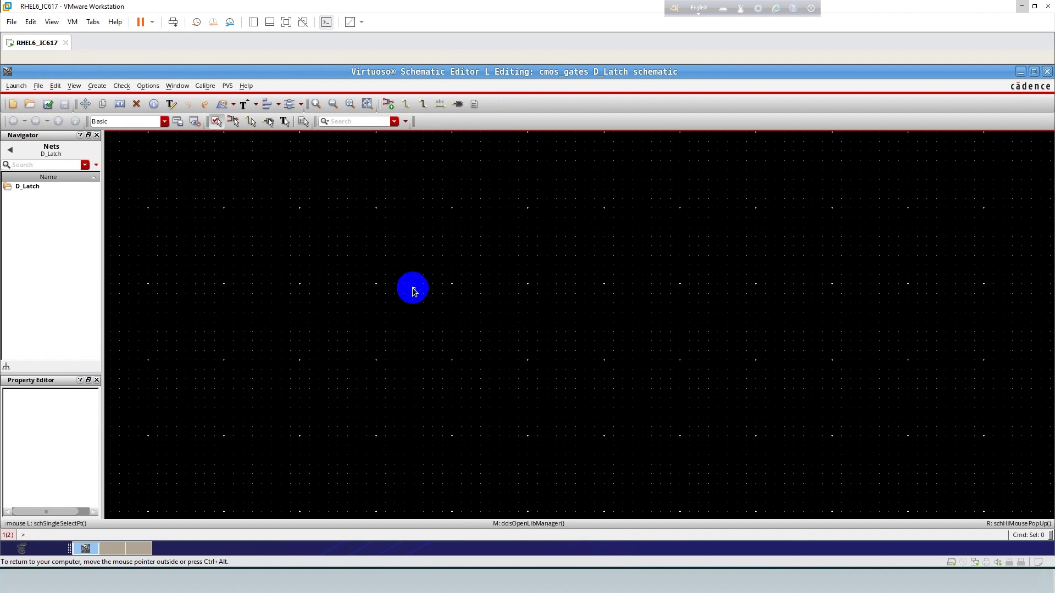
# - Start adding an instance of the pmos1v cell from the gpdk045 library, using its symbol view
pyautogui.press('i')
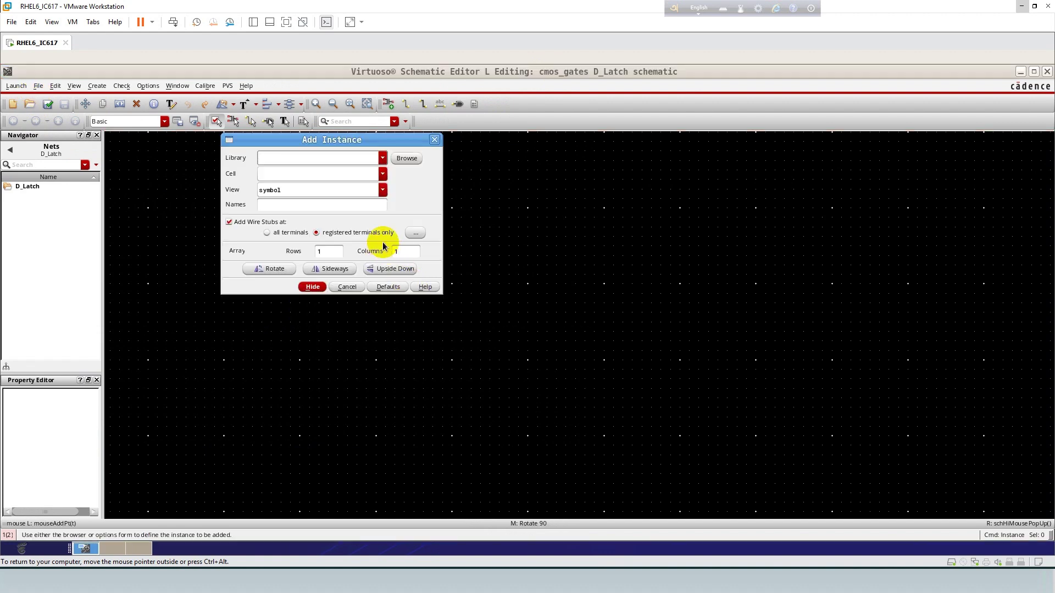
pyautogui.click(383, 158)
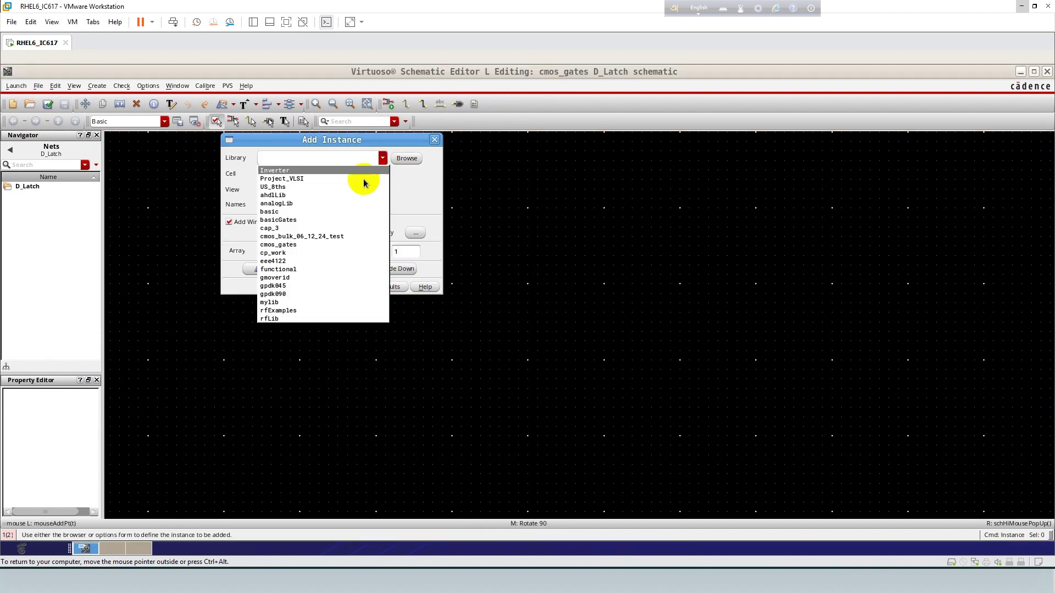
pyautogui.click(276, 285)
pyautogui.click(276, 175)
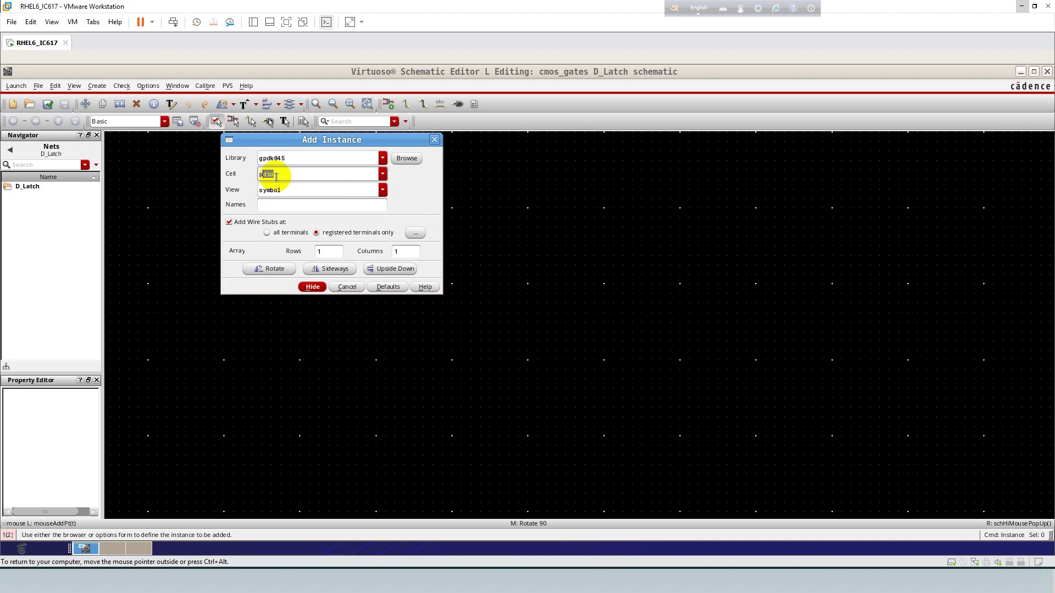
pyautogui.write('pmos1v')
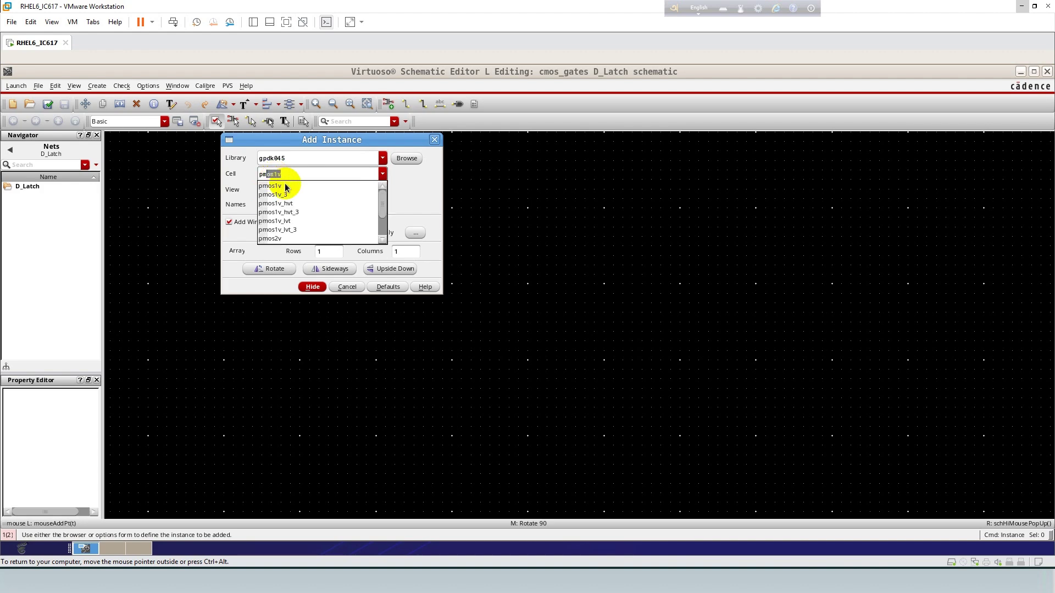
pyautogui.click(286, 189)
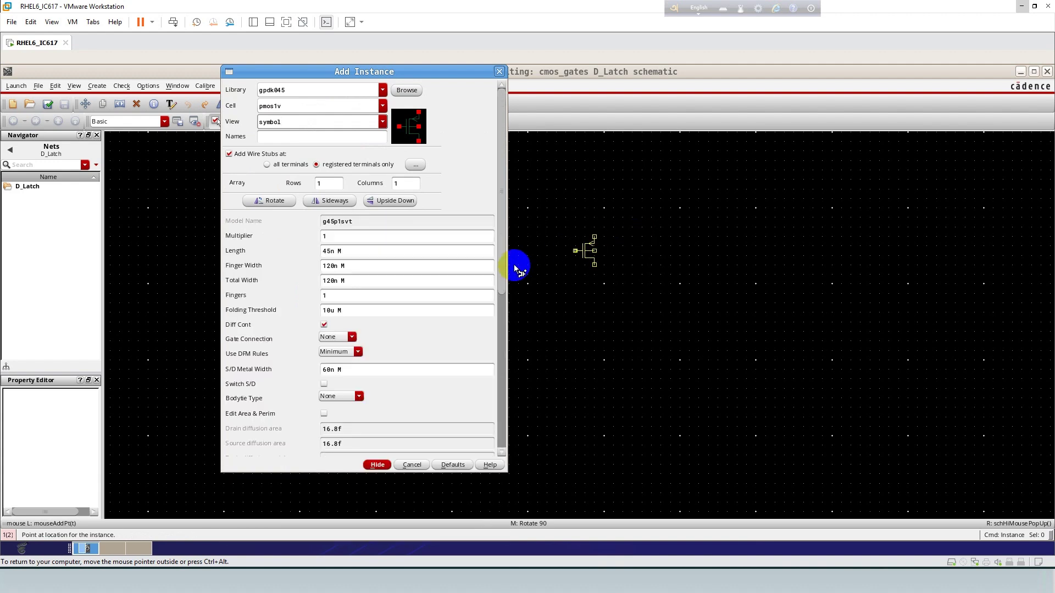
pyautogui.press('Return')
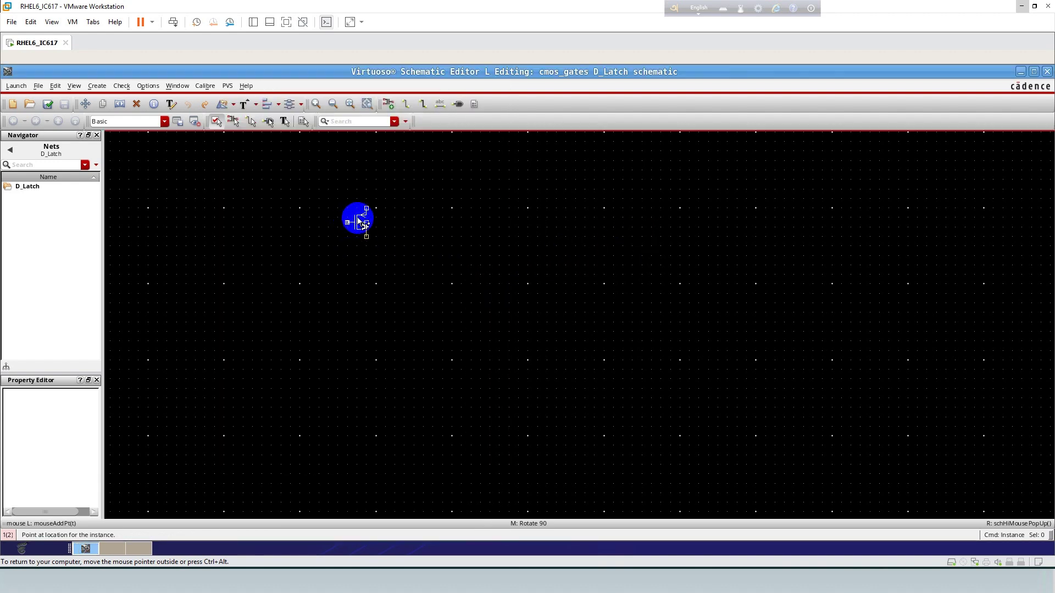
# - Place five pmos1v transistors: a stacked pair, a single one in the middle, and a second stacked pair on the other side
pyautogui.click(357, 222)
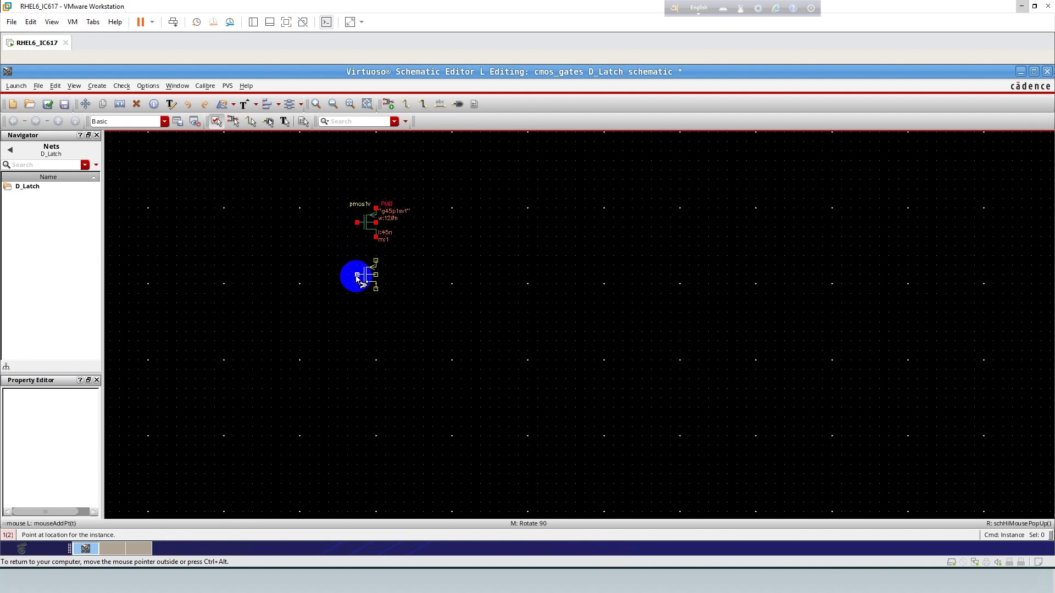
pyautogui.click(357, 275)
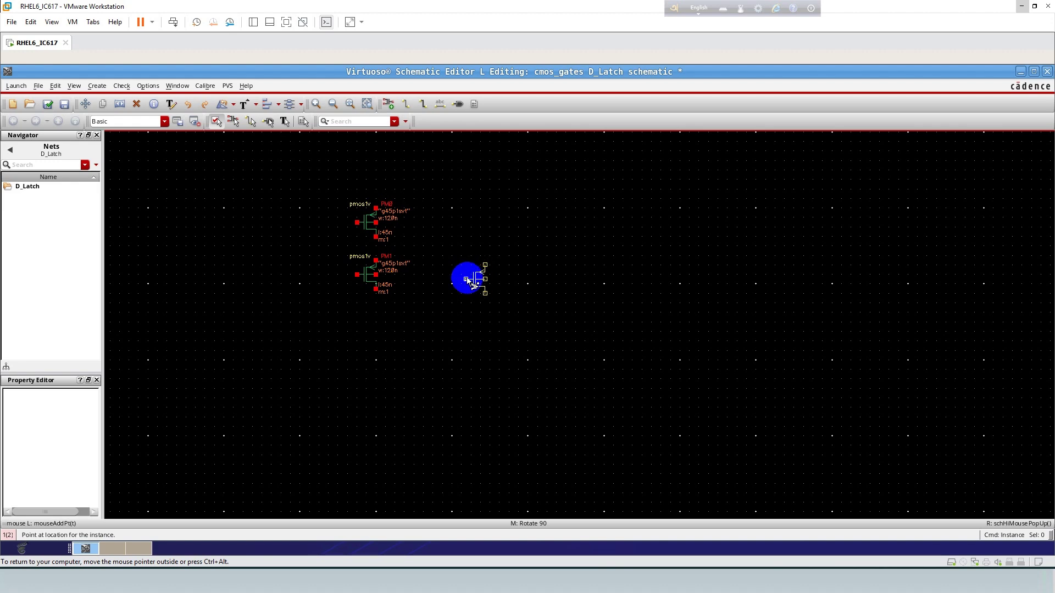
pyautogui.click(465, 279)
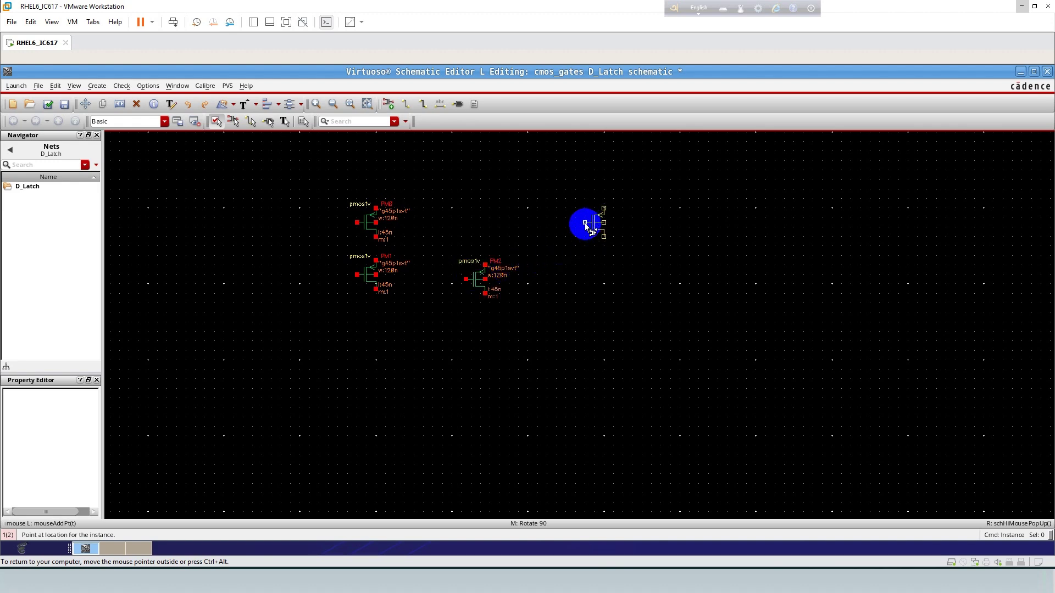
pyautogui.click(585, 223)
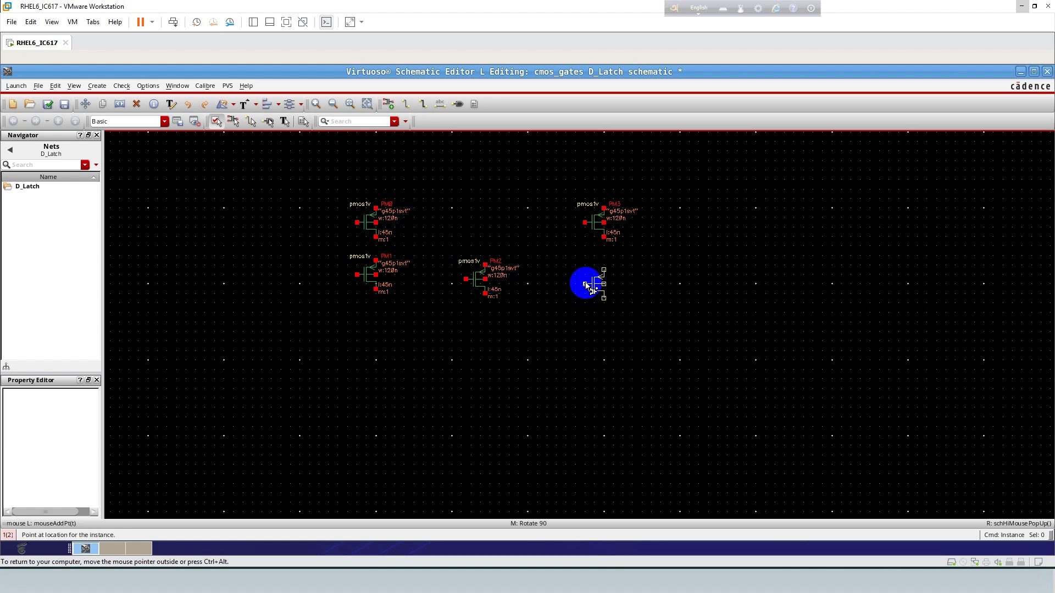
pyautogui.click(586, 276)
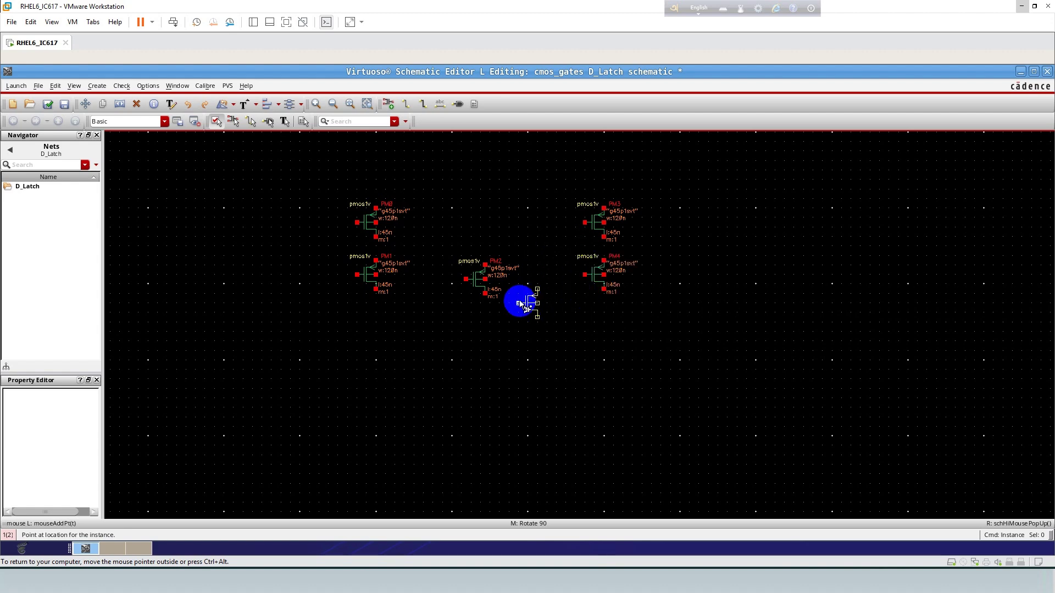
pyautogui.press('Escape')
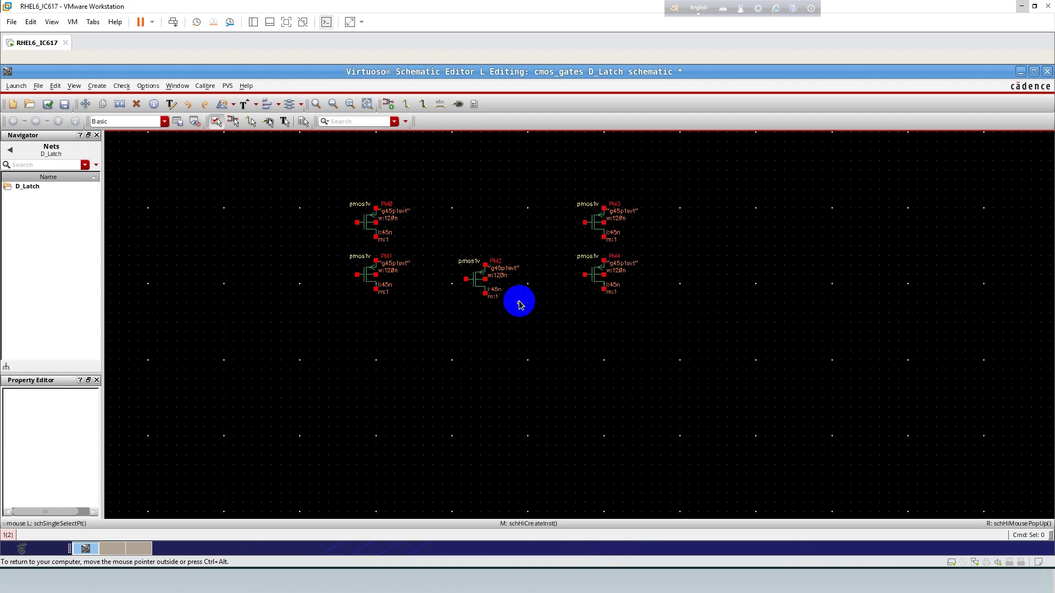
# - Place five nmos1v transistors below the PMOS devices: two under each stacked pair and one under the single middle PMOS
pyautogui.middleClick(519, 348)
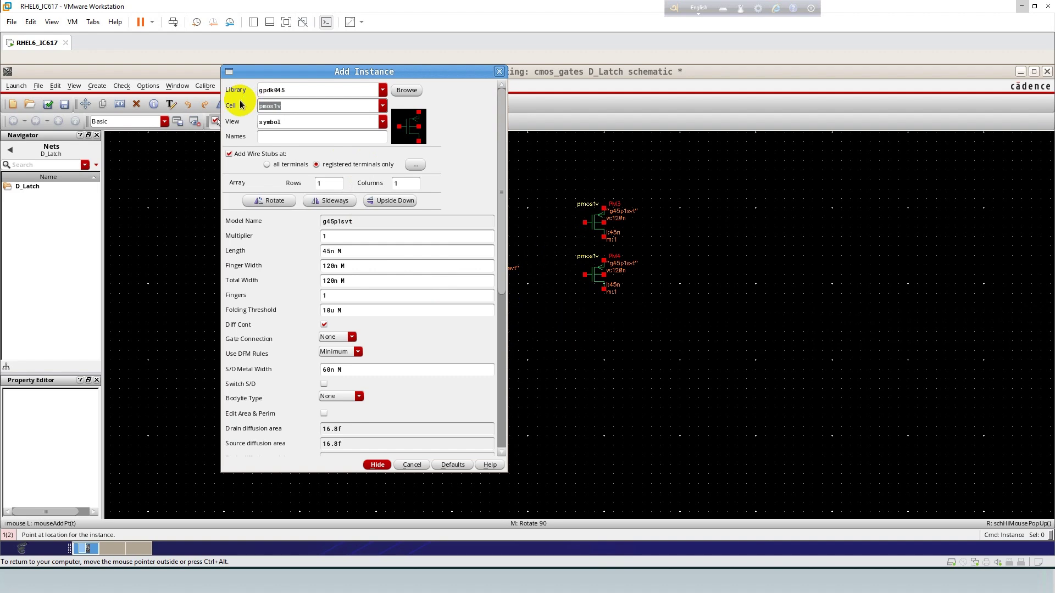
pyautogui.write('nmos1v')
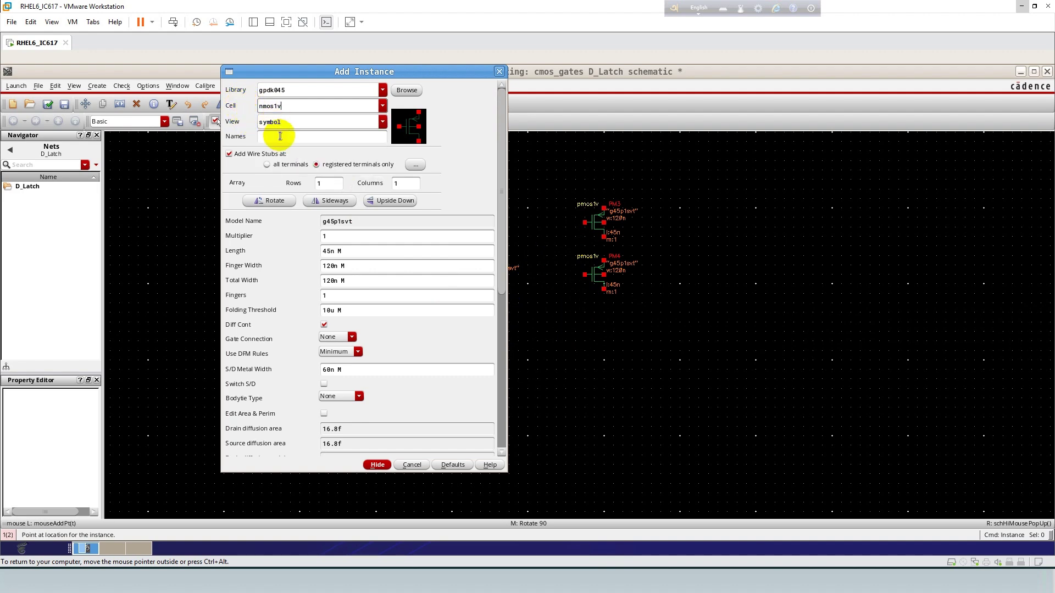
pyautogui.press('Tab')
pyautogui.press('Return')
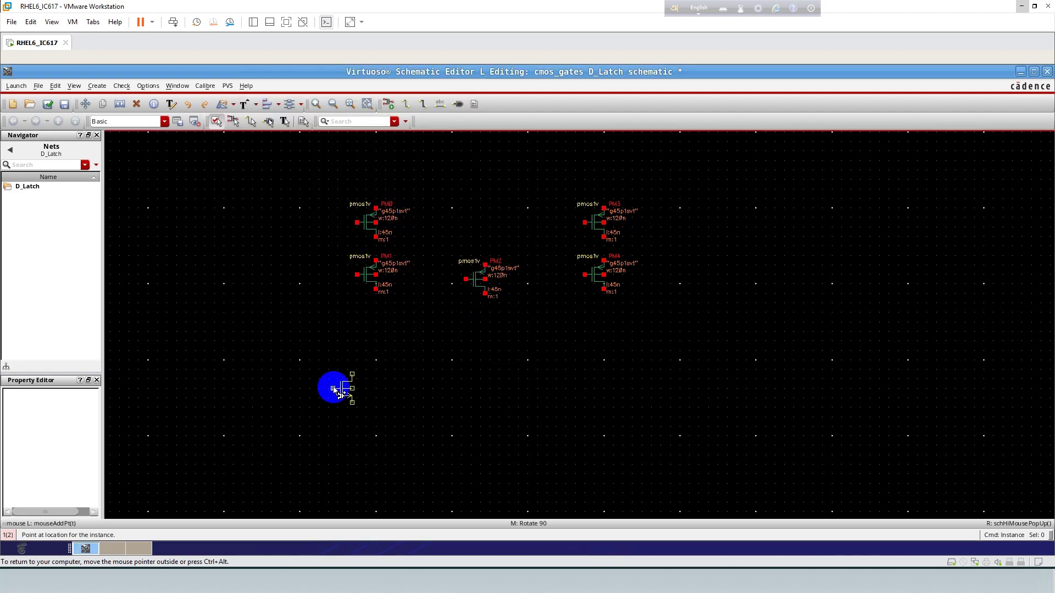
pyautogui.click(356, 340)
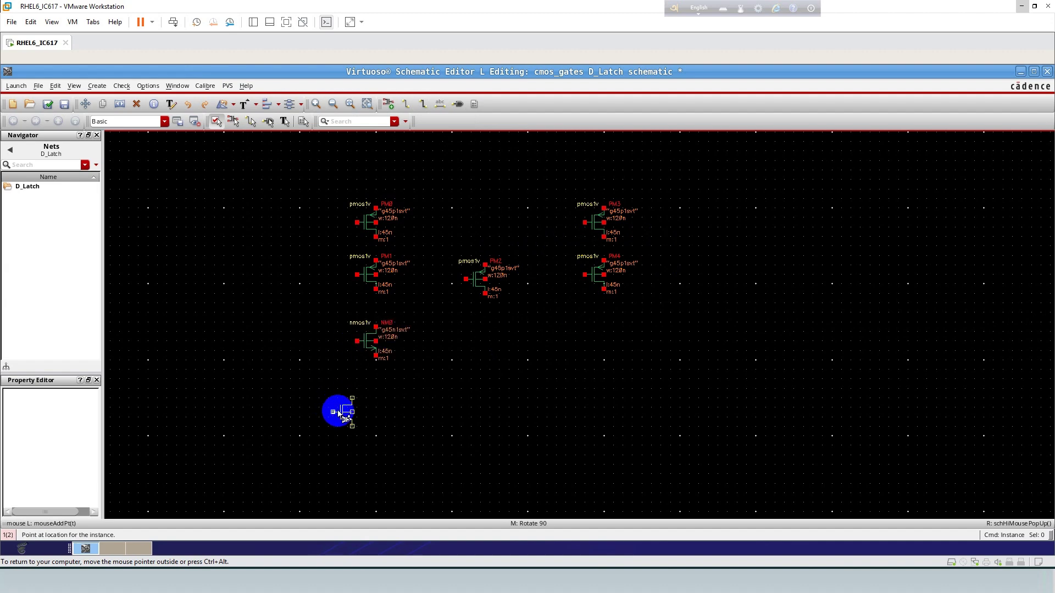
pyautogui.click(357, 397)
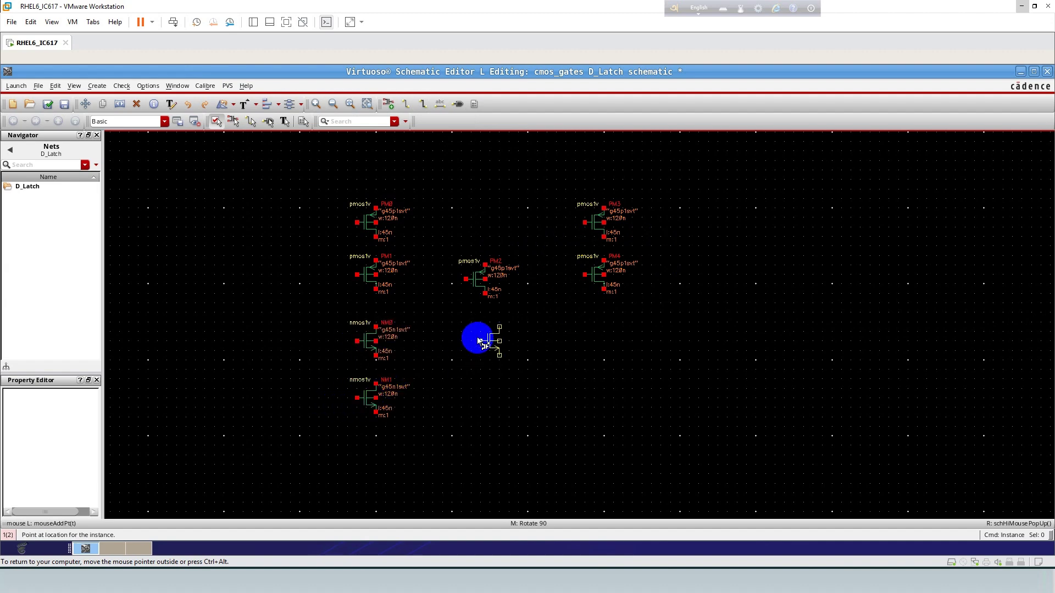
pyautogui.click(468, 335)
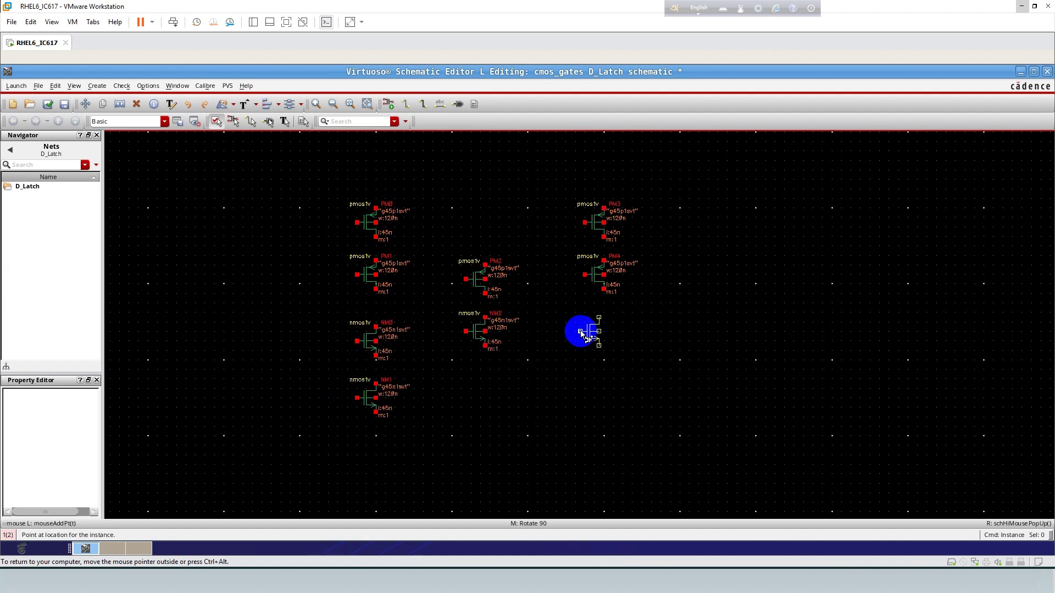
pyautogui.click(586, 333)
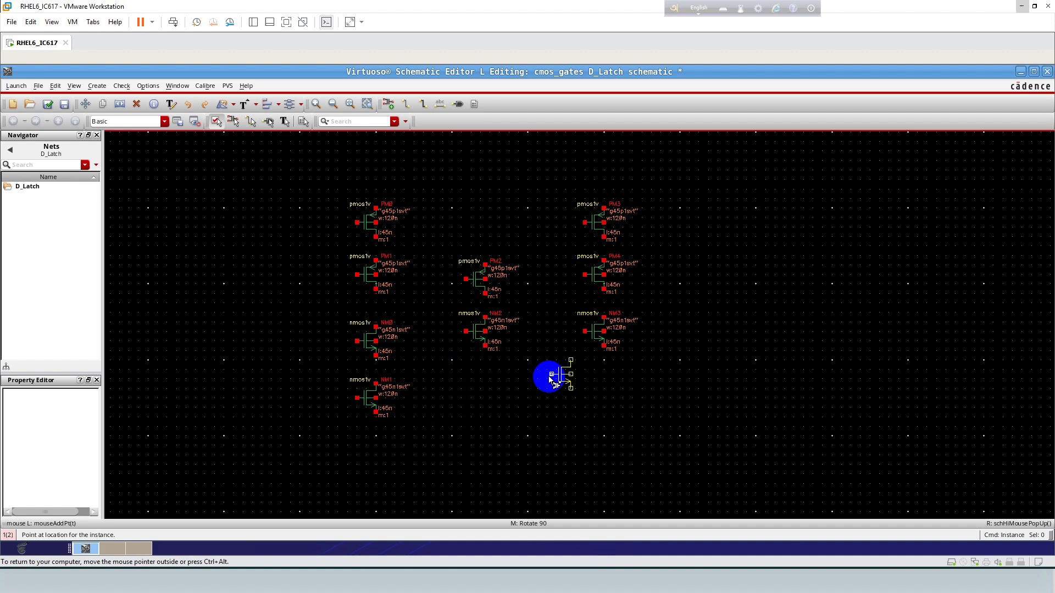
pyautogui.click(585, 393)
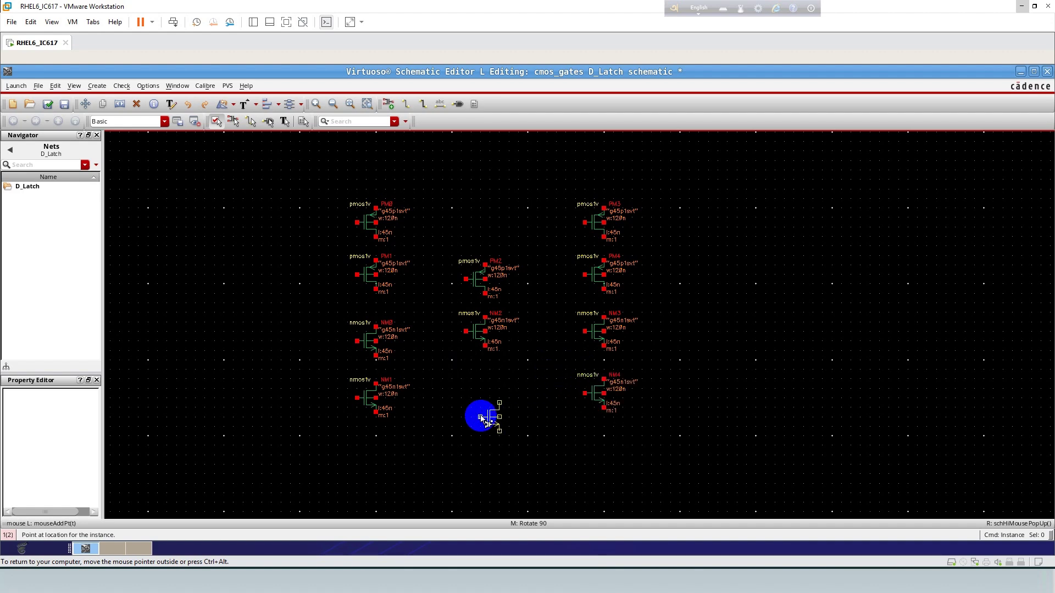
pyautogui.press('Escape')
# - Wire the top terminals of PM0 and PM3 together with a supply rail and connect PM2's top terminal to it
pyautogui.keyDown('ctrl'); pyautogui.scroll(2, 479, 419); pyautogui.keyUp('ctrl')
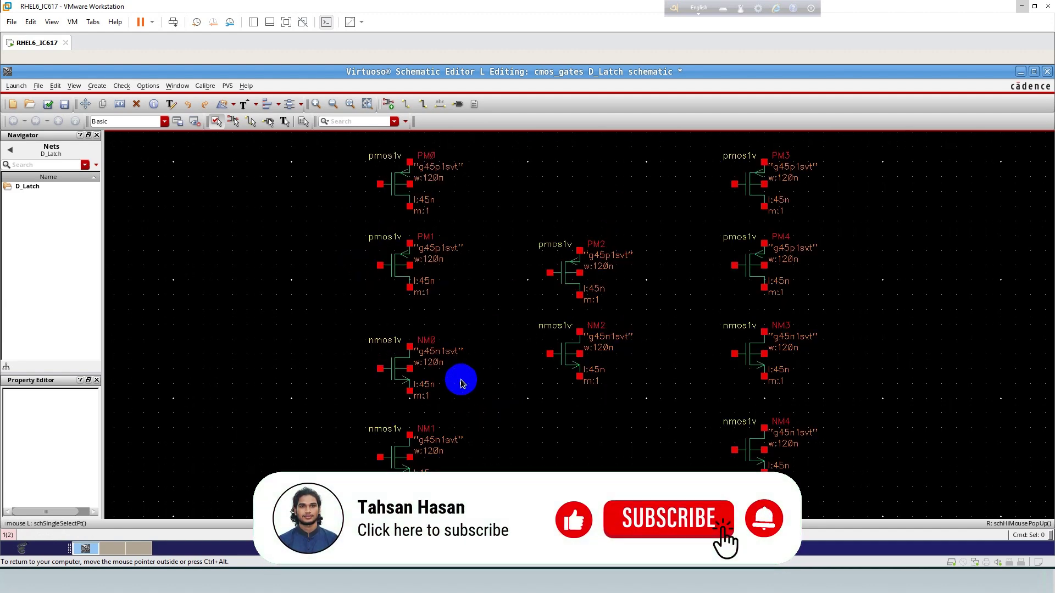
pyautogui.press('w')
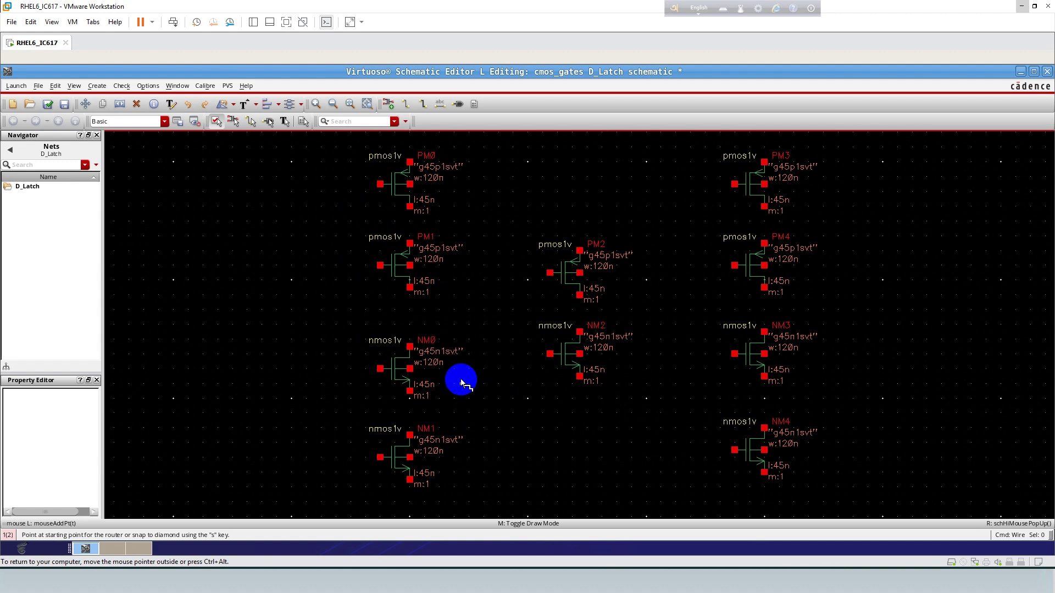
pyautogui.click(410, 162)
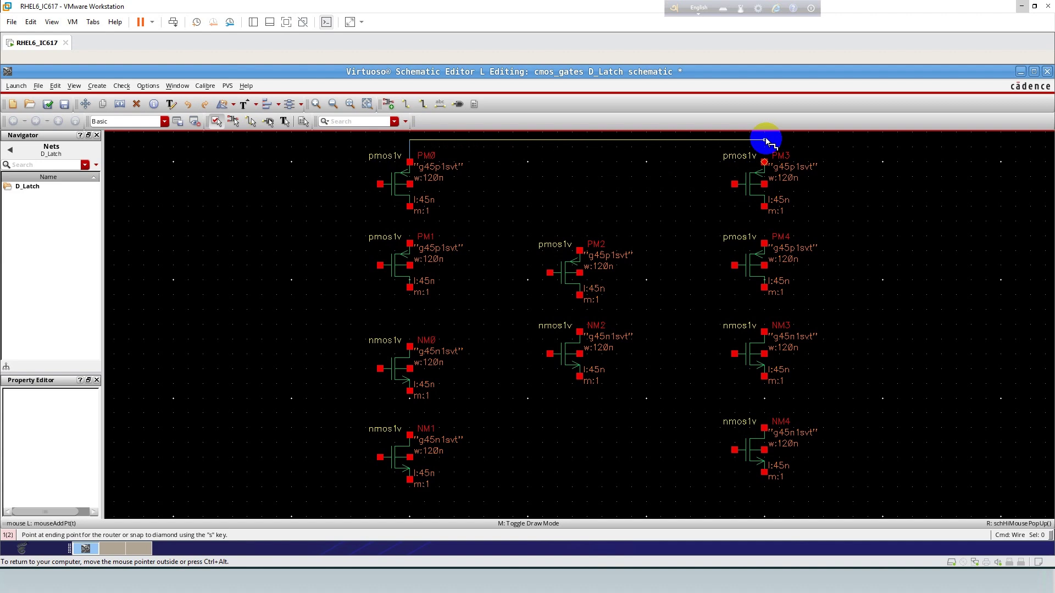
pyautogui.click(764, 162)
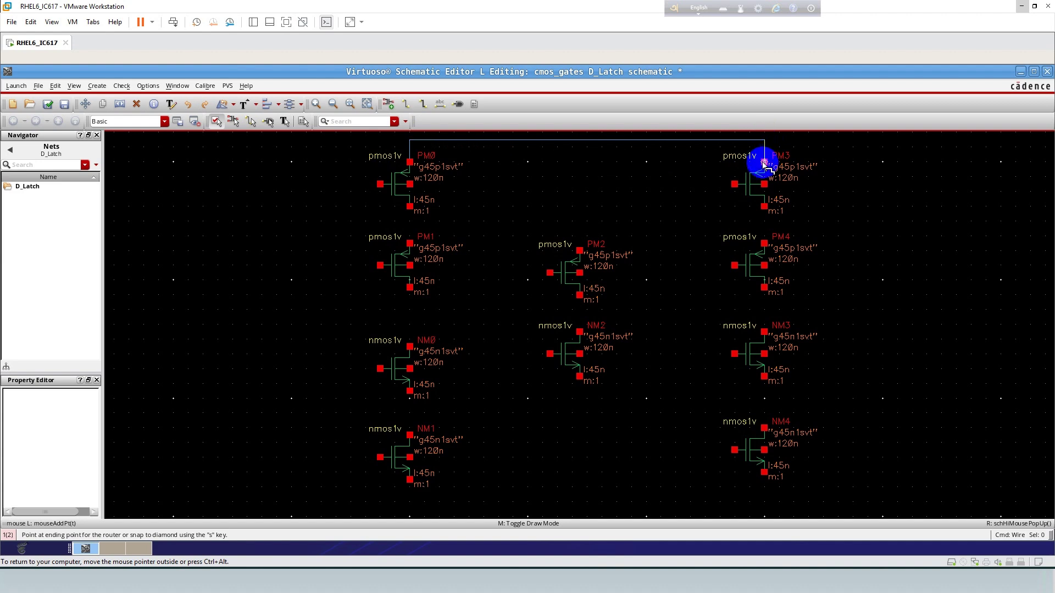
pyautogui.click(579, 250)
pyautogui.click(580, 140)
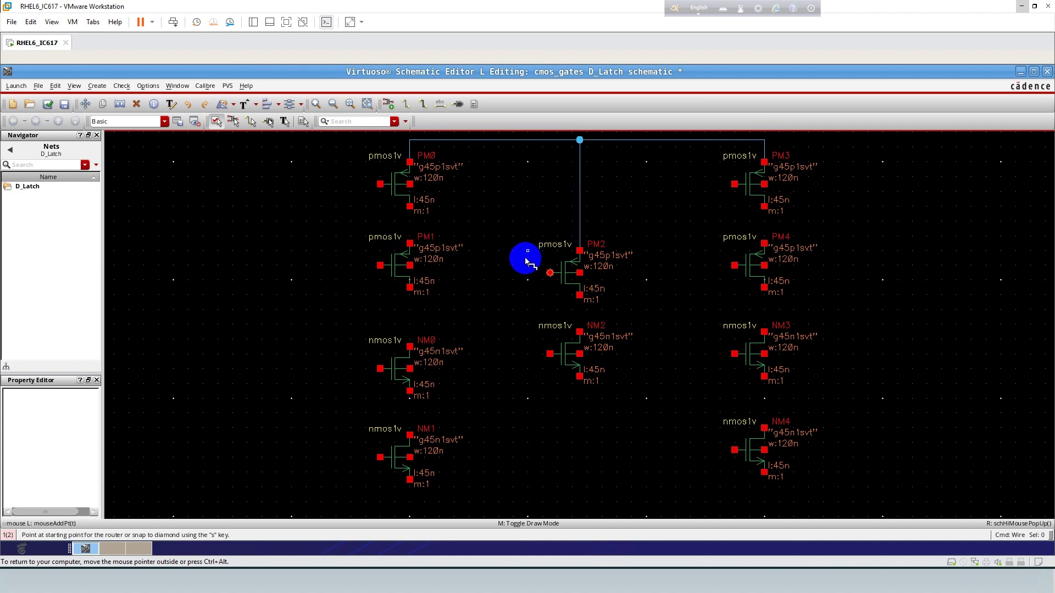
# - Wire the PM0, PM1, NM0 and NM1 transistors in series down their column
pyautogui.click(410, 206)
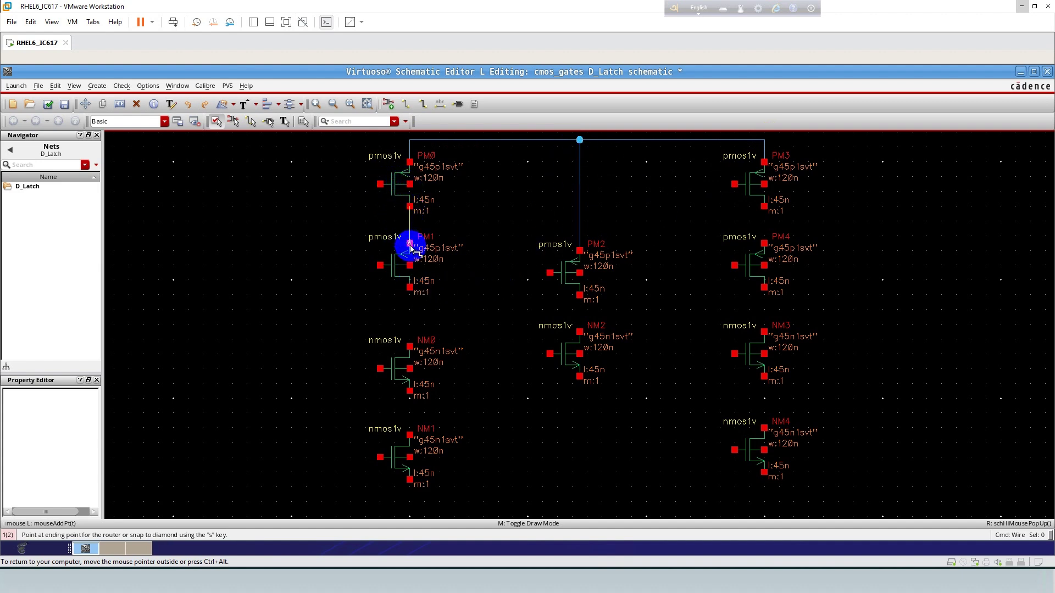
pyautogui.click(409, 348)
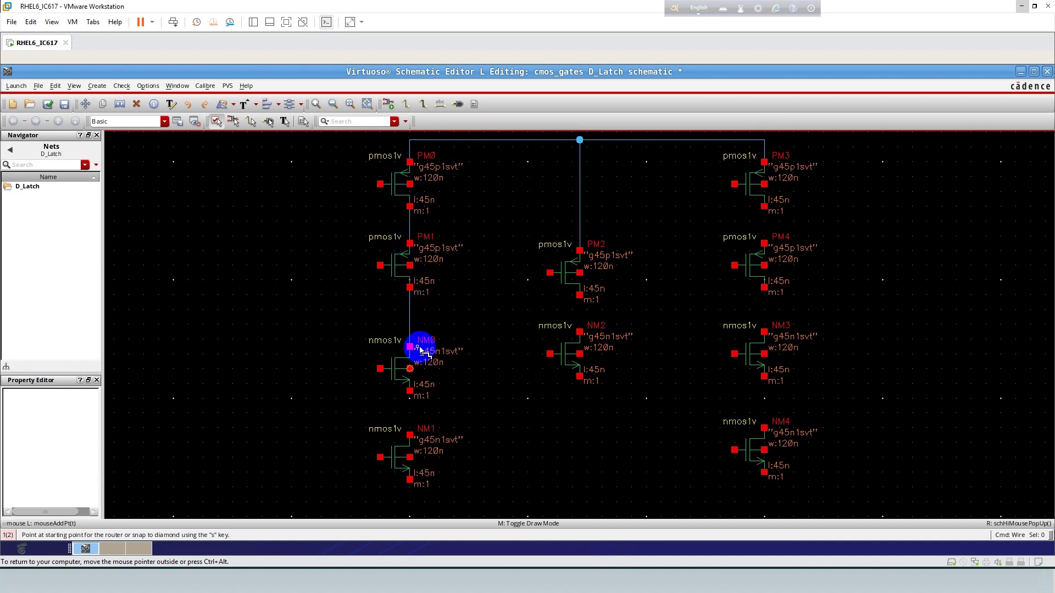
pyautogui.click(409, 392)
pyautogui.click(410, 435)
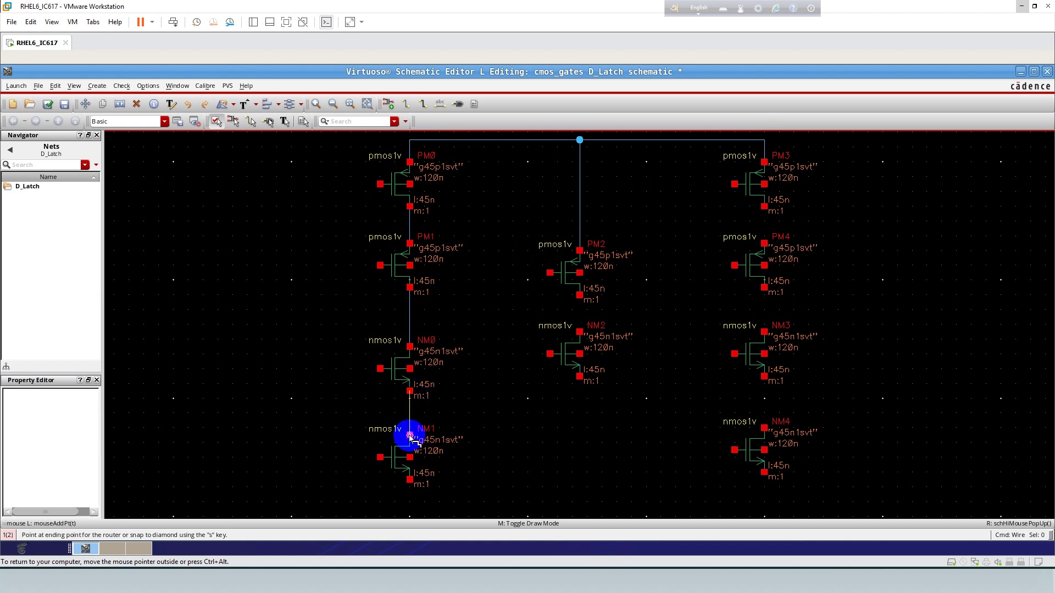
# - Draw short wire stubs down from the bottom terminals of NM1 and NM2, and wire PM2's bottom terminal to NM2's top terminal
pyautogui.click(410, 480)
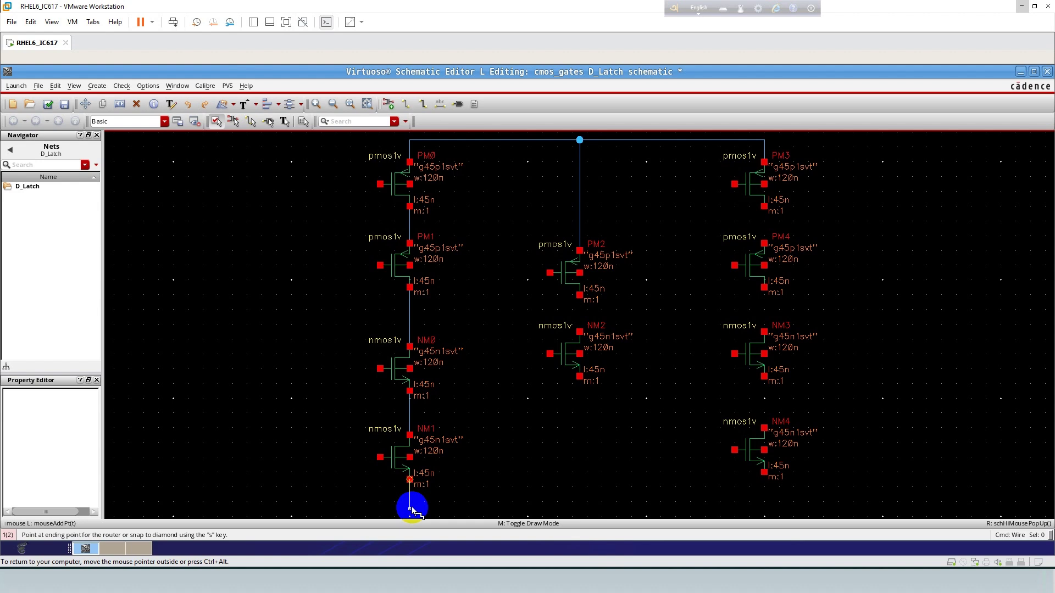
pyautogui.click(411, 510)
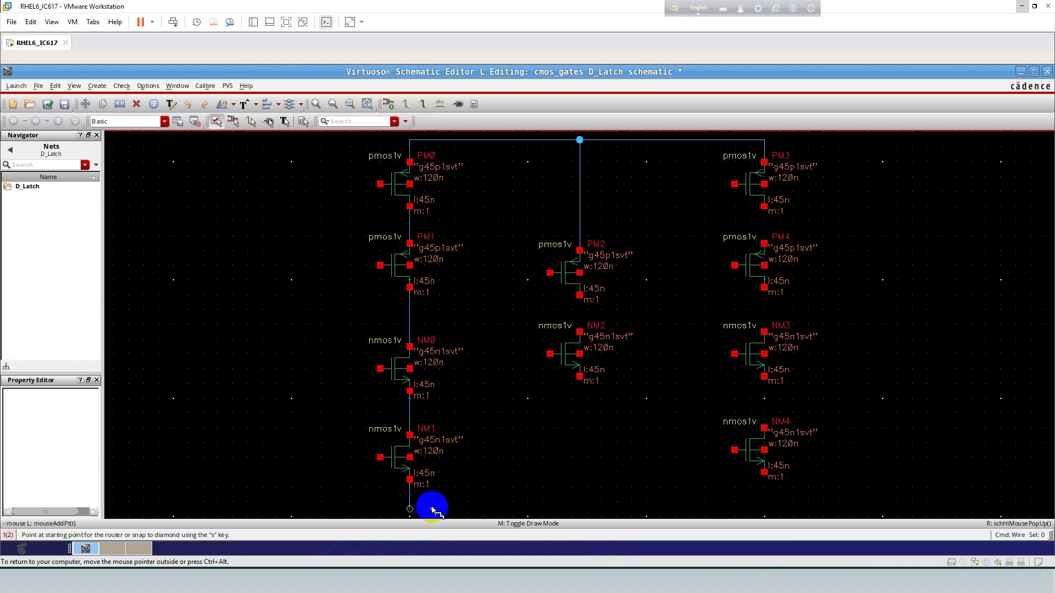
pyautogui.click(580, 398)
pyautogui.click(580, 405)
pyautogui.click(579, 295)
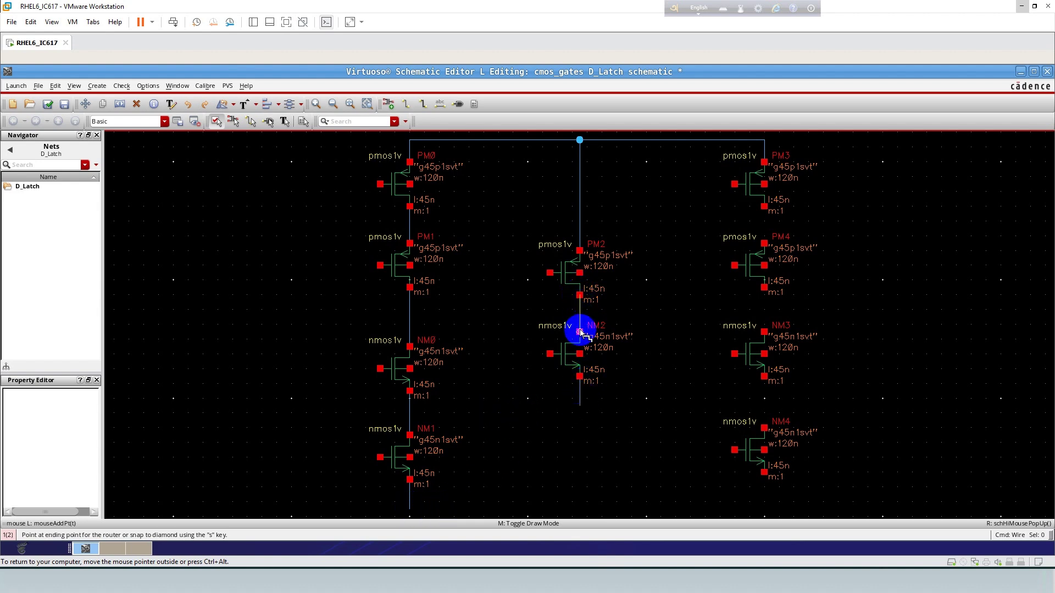
pyautogui.click(579, 331)
# - Wire PM3, PM4, NM3 and NM4 in series down their column, ending with a short wire stub below NM4
pyautogui.click(764, 206)
pyautogui.click(764, 244)
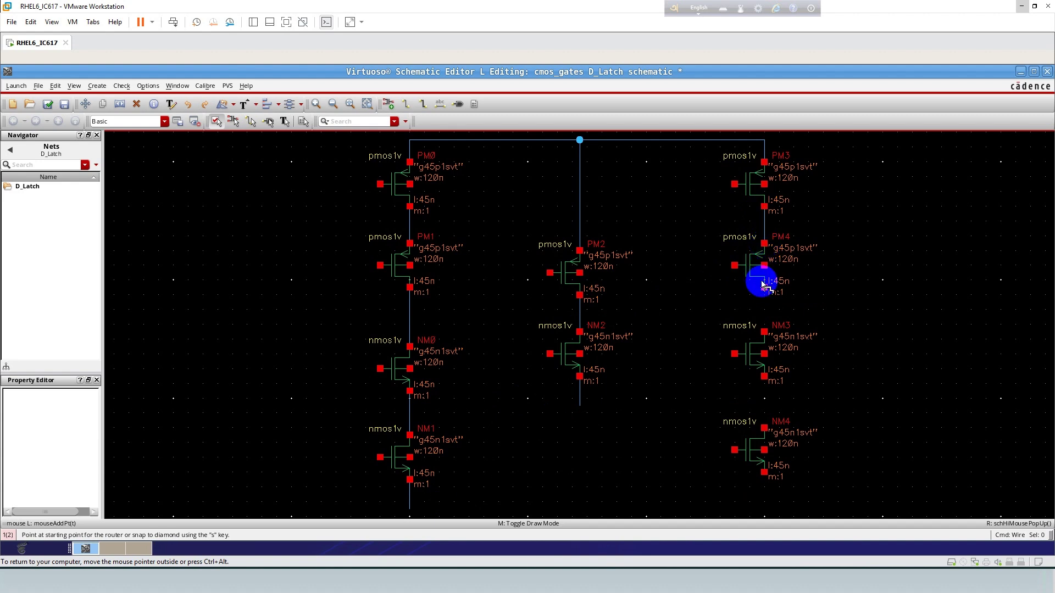
pyautogui.click(764, 287)
pyautogui.click(764, 332)
pyautogui.click(764, 376)
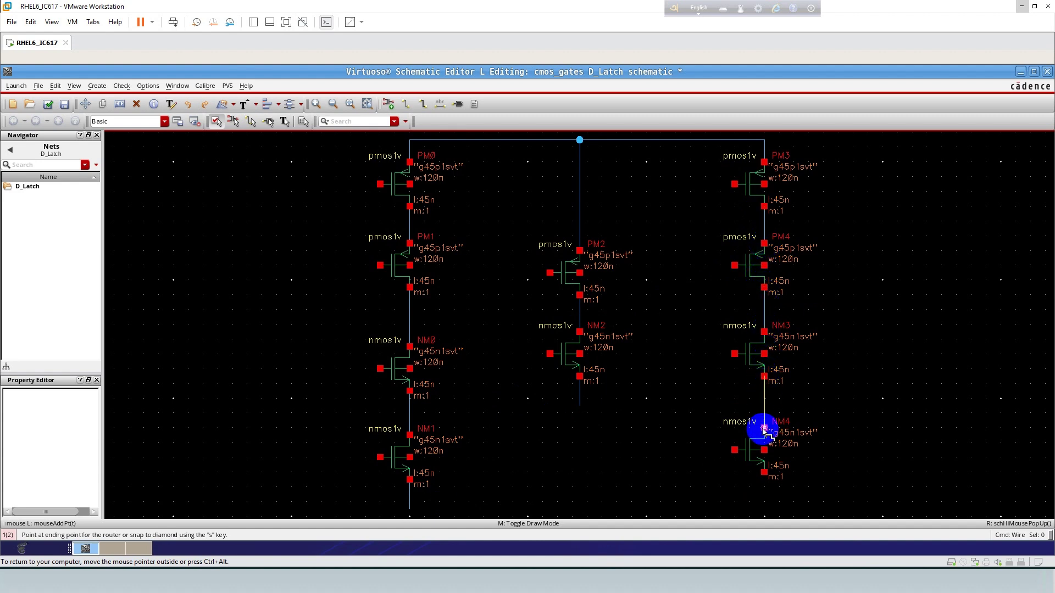
pyautogui.click(765, 428)
pyautogui.click(764, 472)
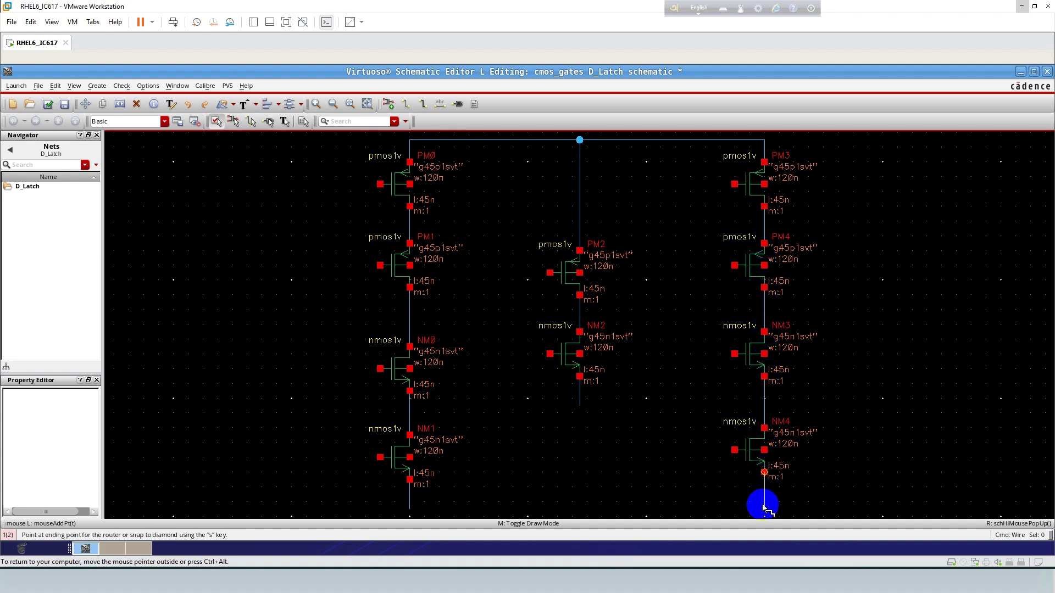
pyautogui.click(764, 509)
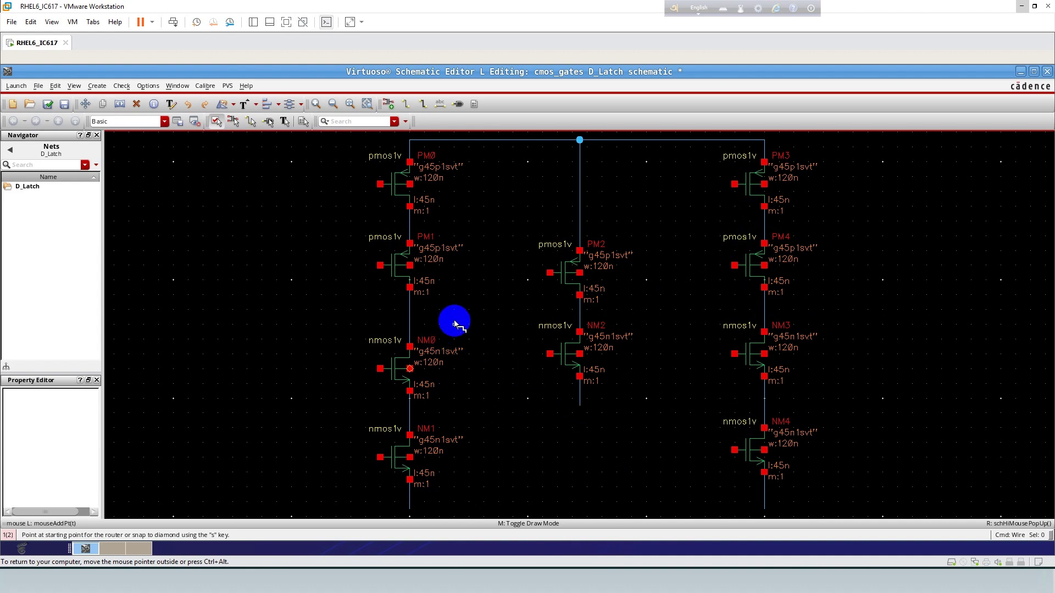
# - Wire the gates of PM0 and NM1 together around the column, and add open wire stubs to the gates of PM1 and NM0
pyautogui.click(382, 184)
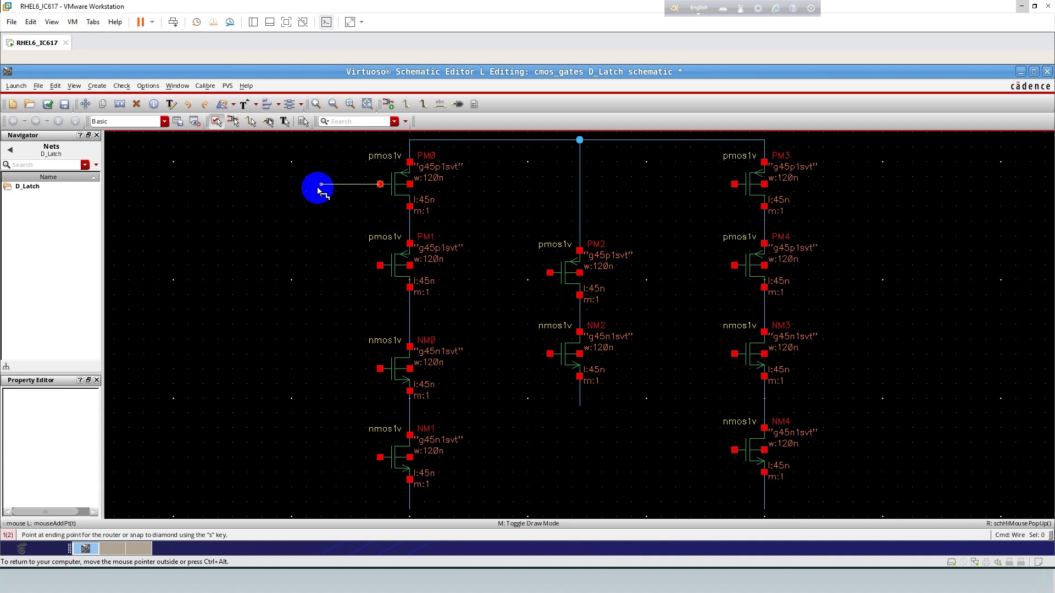
pyautogui.click(379, 456)
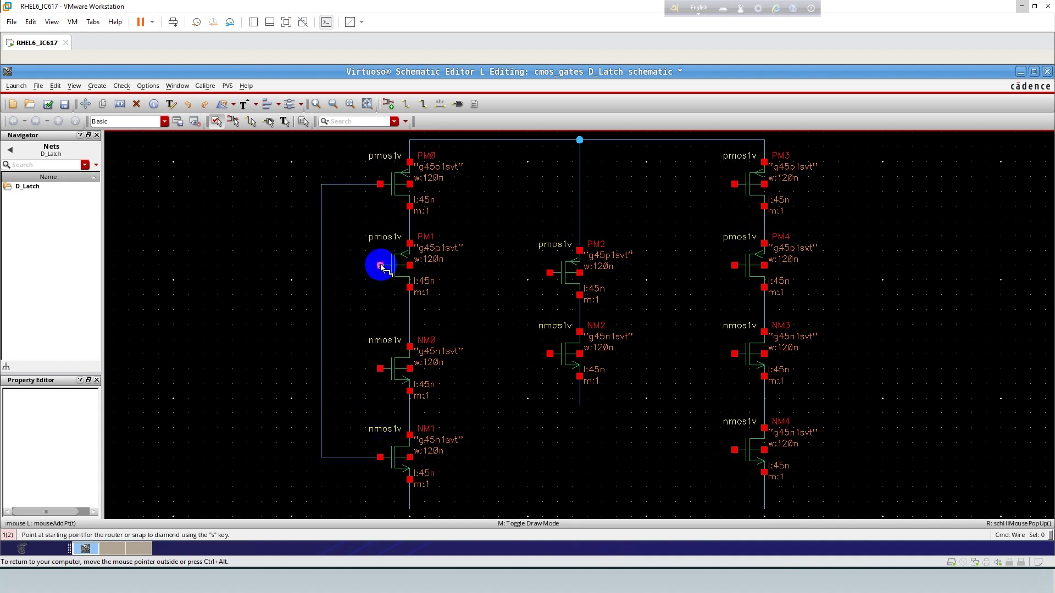
pyautogui.click(380, 266)
pyautogui.click(342, 265)
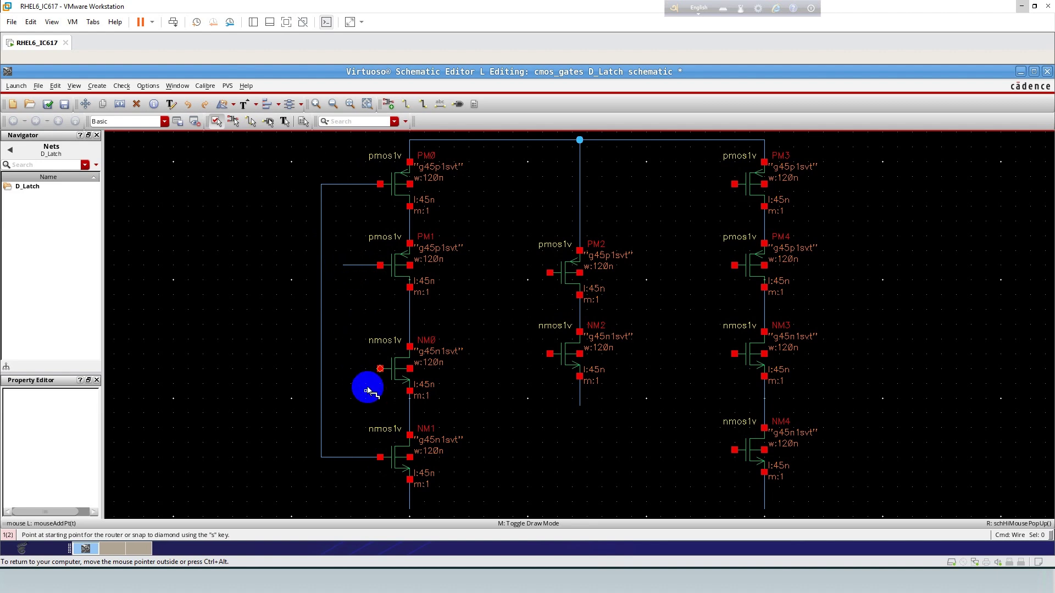
pyautogui.click(380, 368)
pyautogui.click(344, 370)
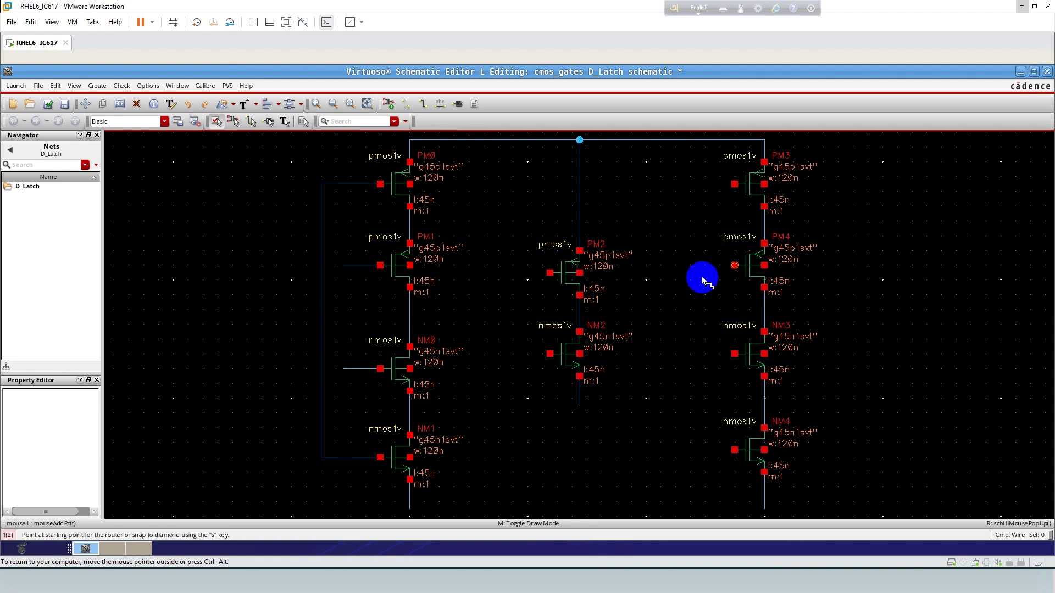
# - Wire the gates of the middle pair, PM2 and NM2, together
pyautogui.click(550, 273)
pyautogui.click(528, 272)
pyautogui.click(550, 354)
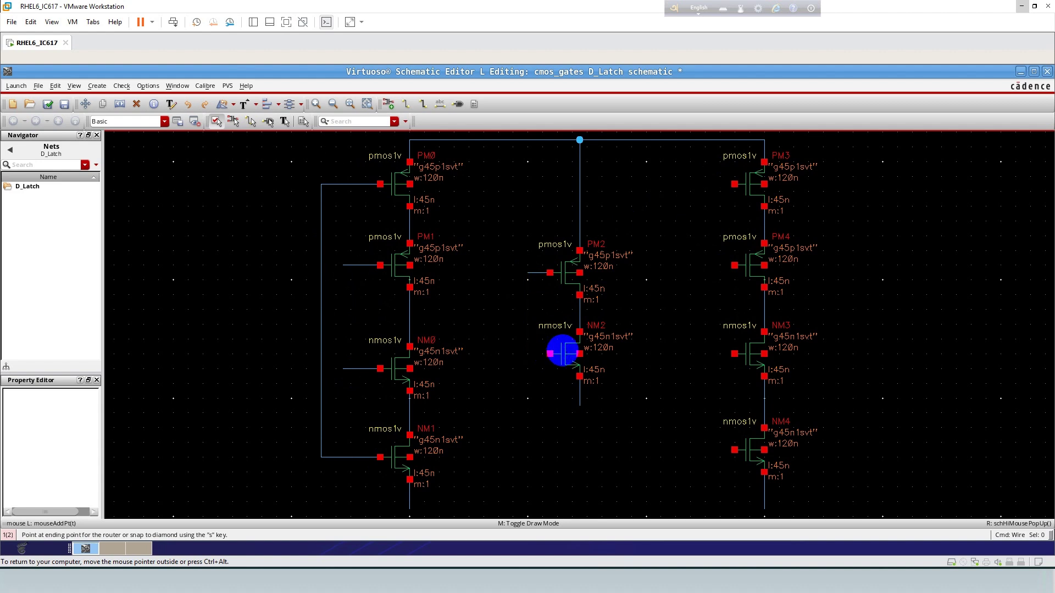
pyautogui.click(528, 273)
# - Wire the gates of PM3 and NM4 together around the column, and add open wire stubs to the gates of PM4 and NM3
pyautogui.click(735, 185)
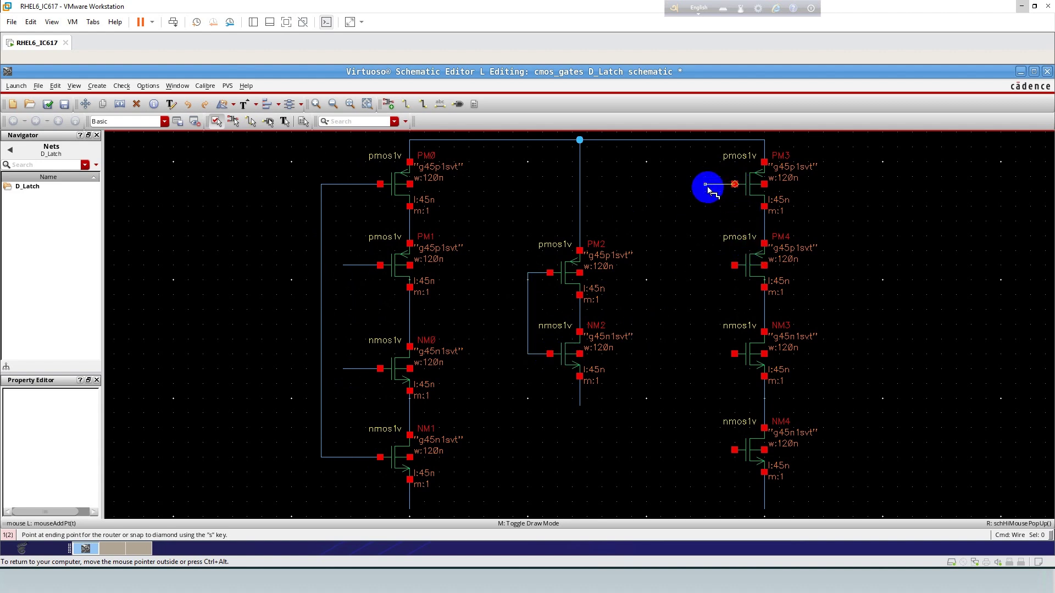
pyautogui.click(688, 188)
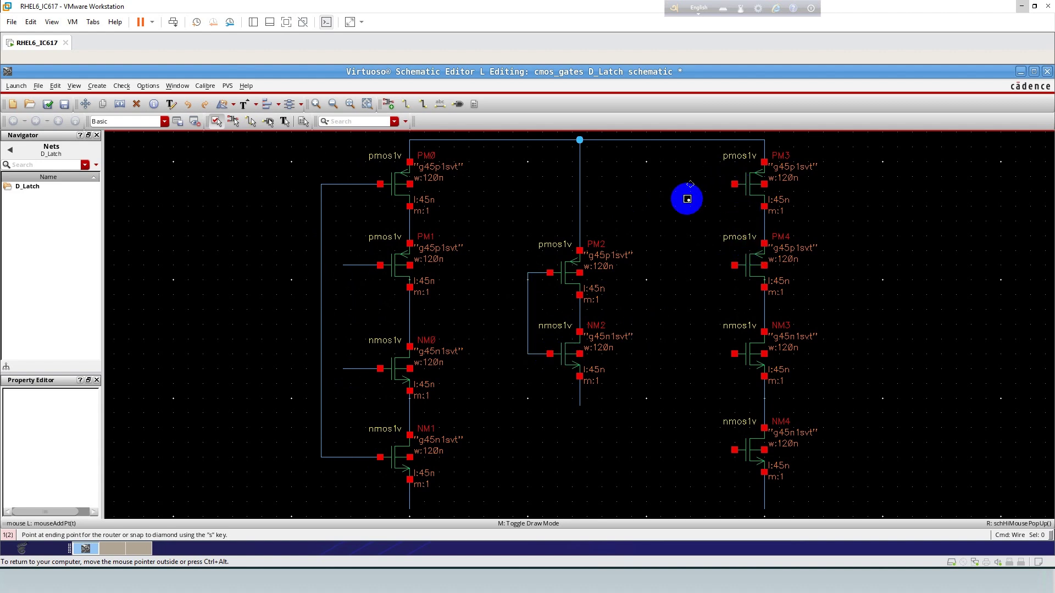
pyautogui.click(734, 450)
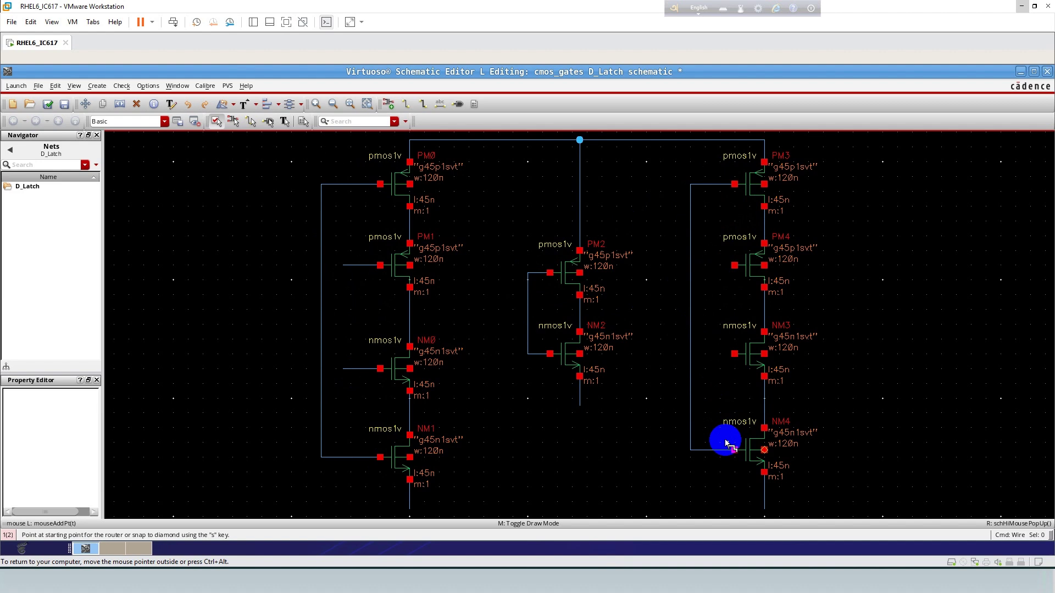
pyautogui.click(728, 266)
pyautogui.click(713, 266)
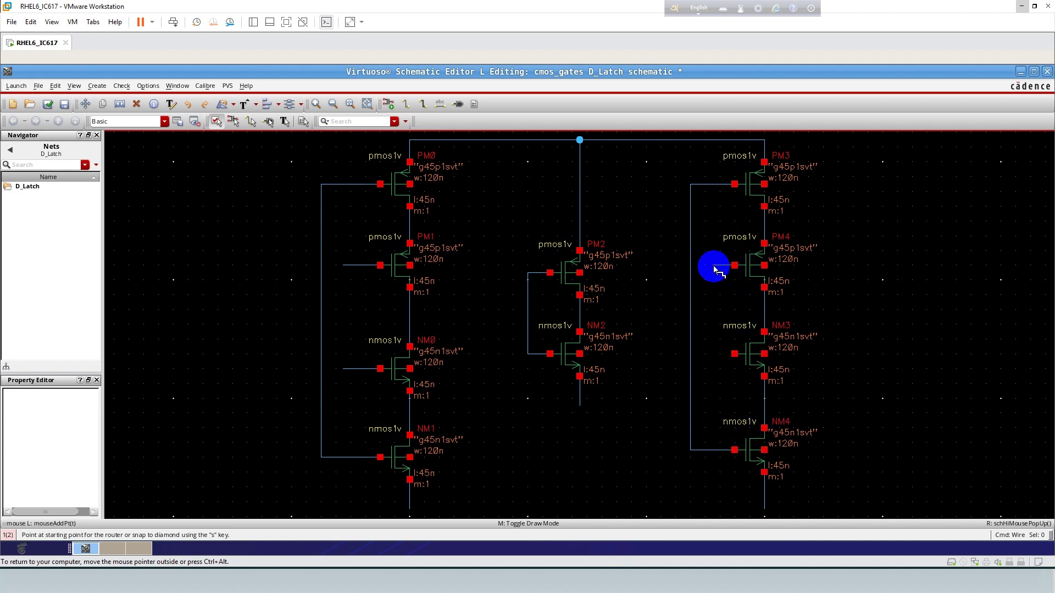
pyautogui.click(721, 355)
pyautogui.click(713, 355)
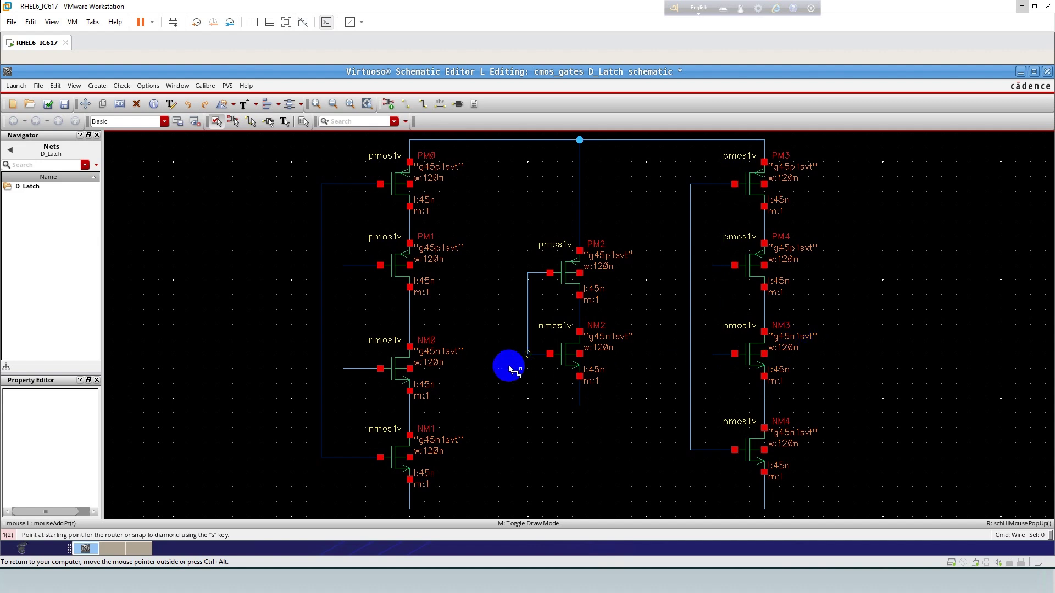
# - Connect the PM1–NM0 node to the shared PM2/NM2 gate wire, and draw an open output wire from the PM4–NM3 node
pyautogui.click(410, 317)
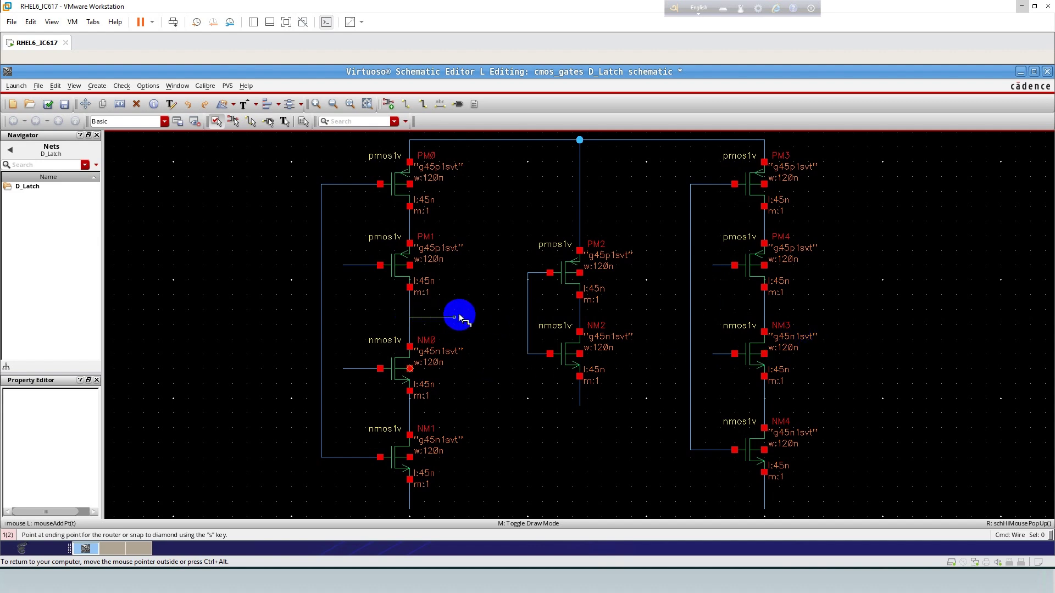
pyautogui.click(528, 317)
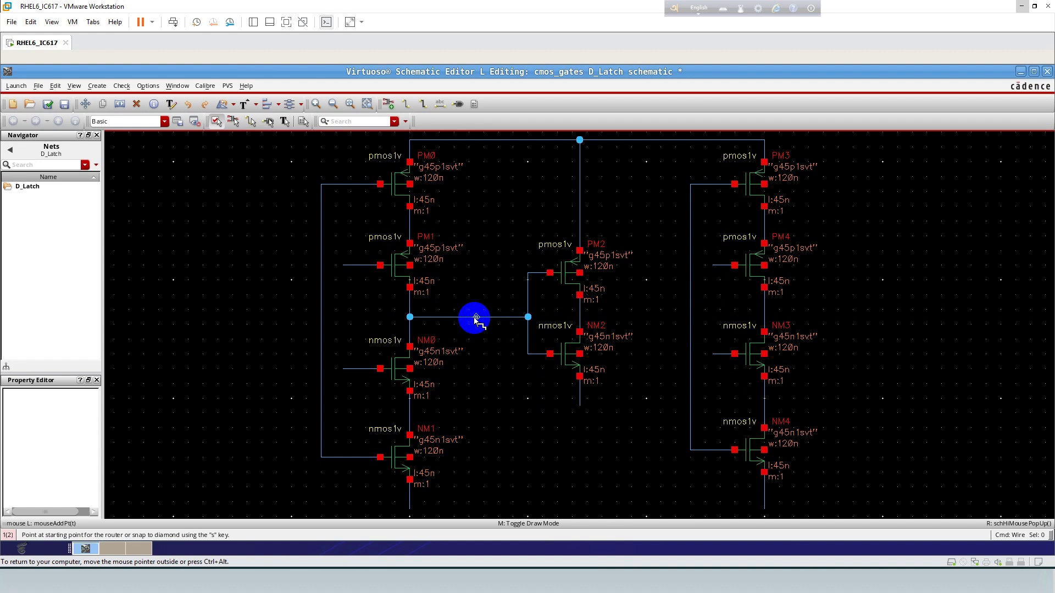
pyautogui.click(764, 310)
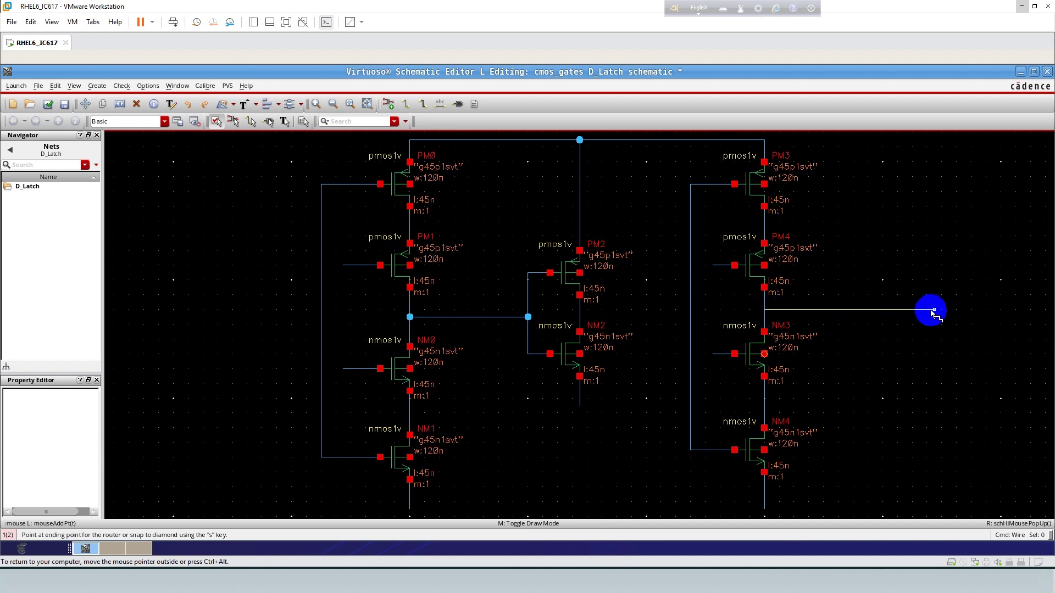
pyautogui.click(913, 310)
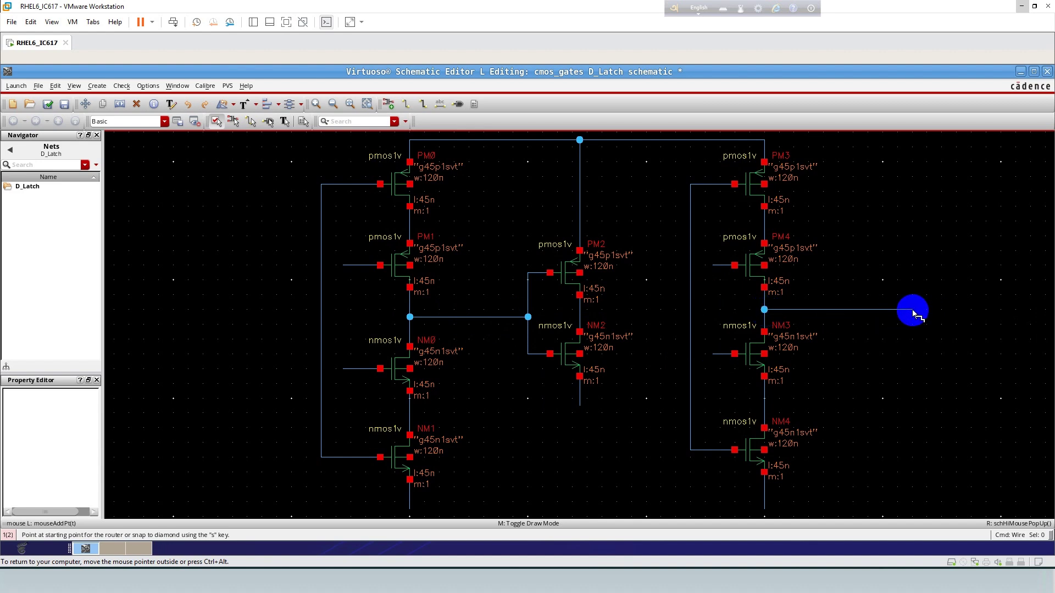
# - Route a feedback wire from the PM1–NM0 node wire beneath the transistors to the output wire of the PM4–NM3 node
pyautogui.click(475, 317)
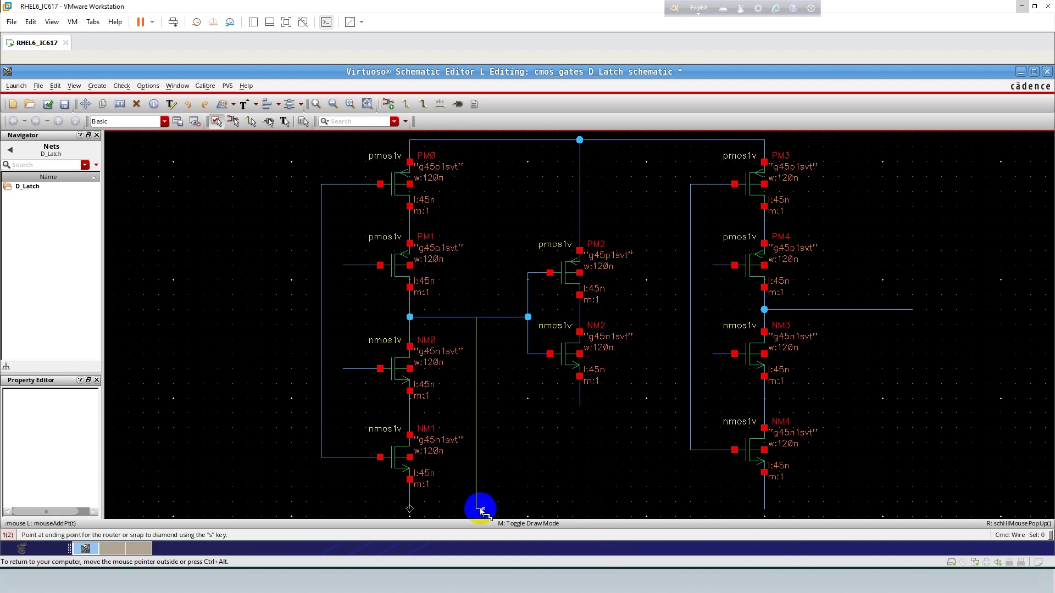
pyautogui.scroll(-1, 481, 511)
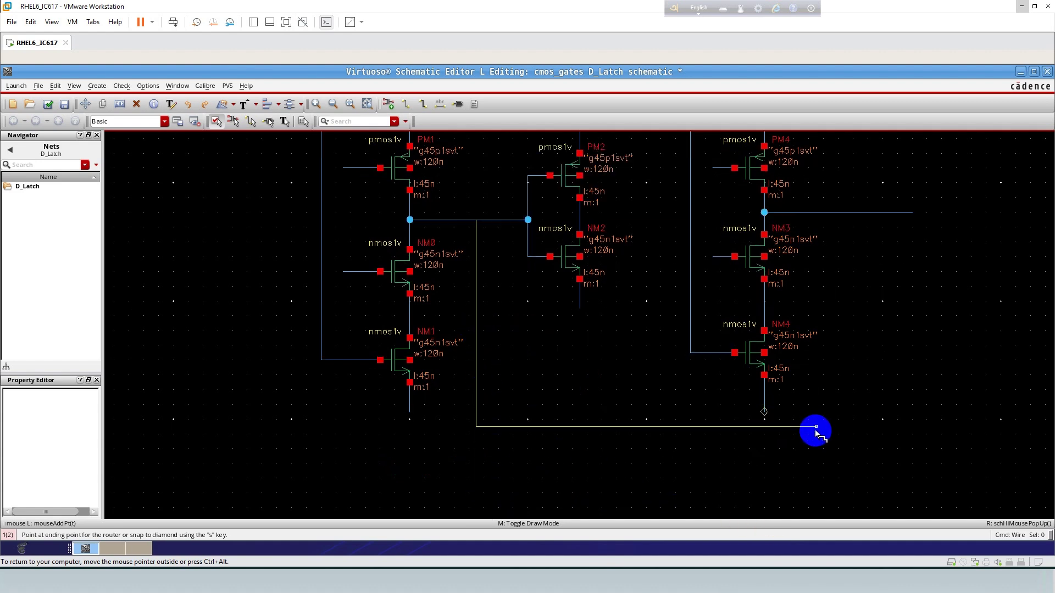
pyautogui.click(845, 213)
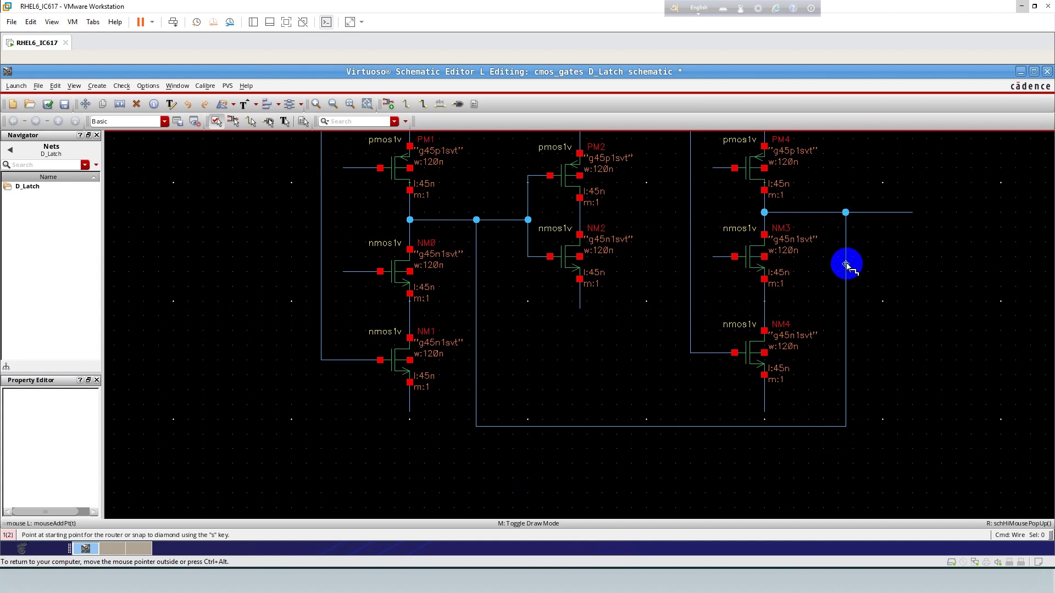
# - Add an open wire stub above the supply rail and another extending outward from the shared PM0/NM1 gate wire
pyautogui.press('f')
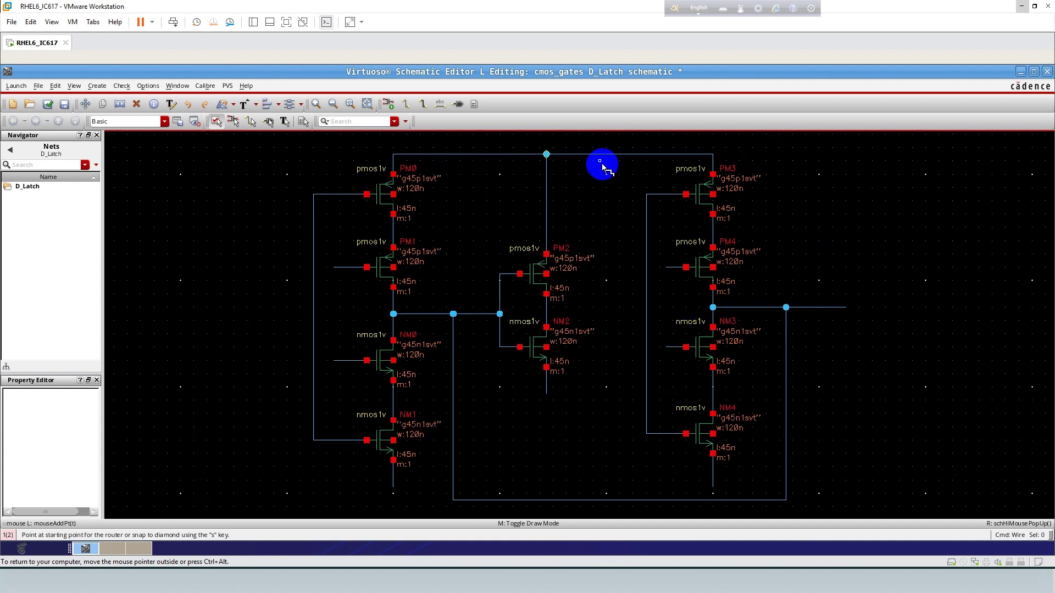
pyautogui.click(534, 136)
pyautogui.keyDown('ctrl'); pyautogui.scroll(-1, 533, 138); pyautogui.keyUp('ctrl')
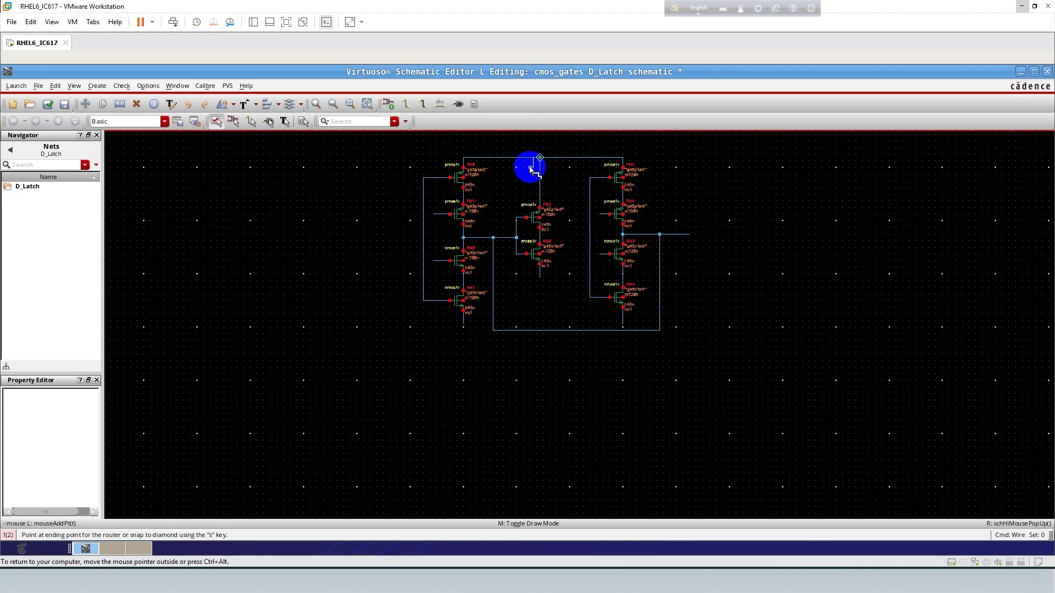
pyautogui.click(533, 155)
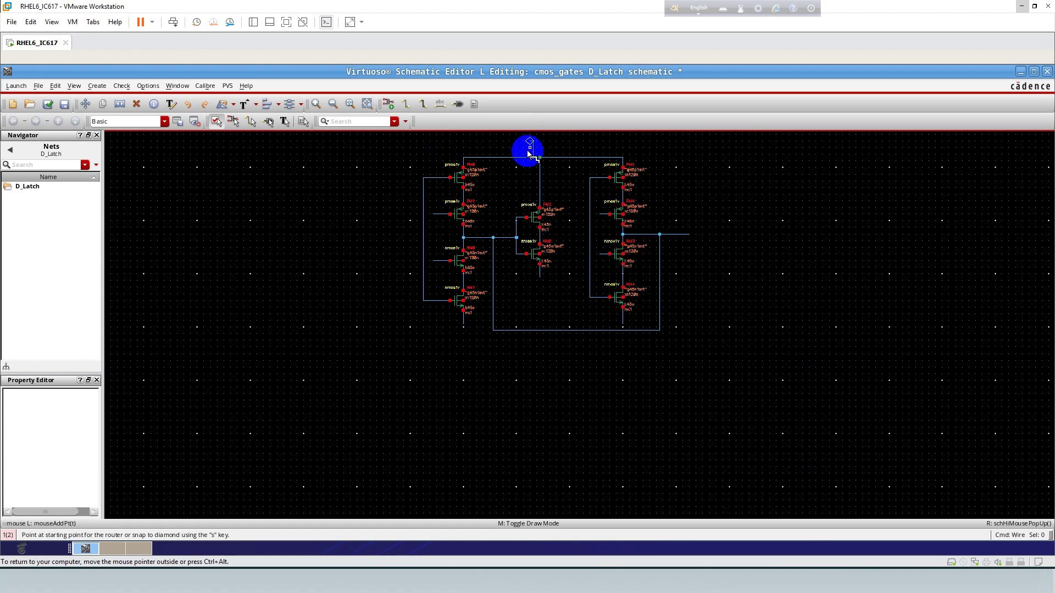
pyautogui.keyDown('ctrl'); pyautogui.scroll(1, 521, 282); pyautogui.keyUp('ctrl')
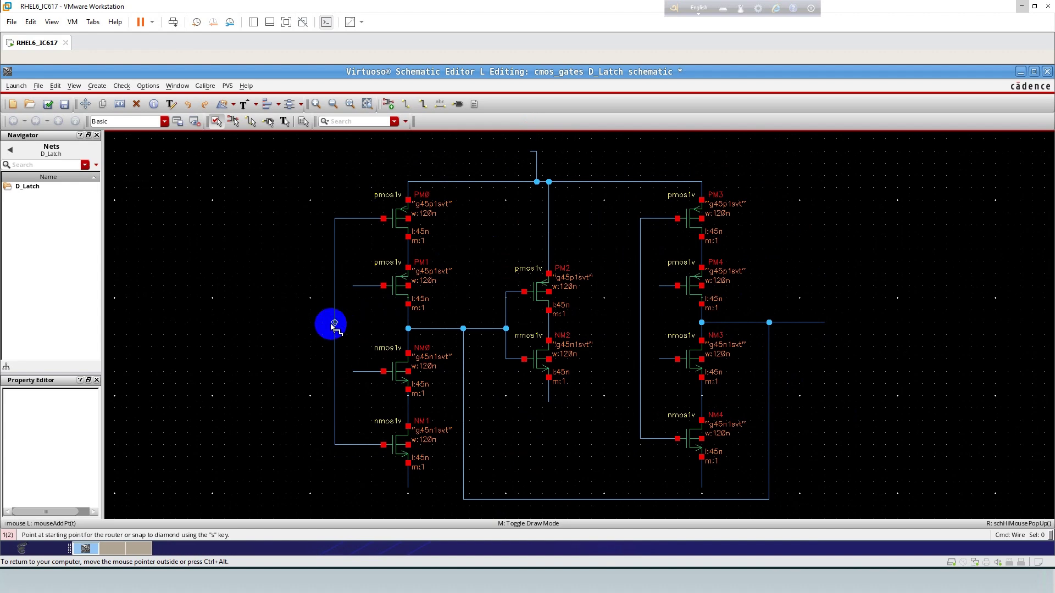
pyautogui.click(333, 341)
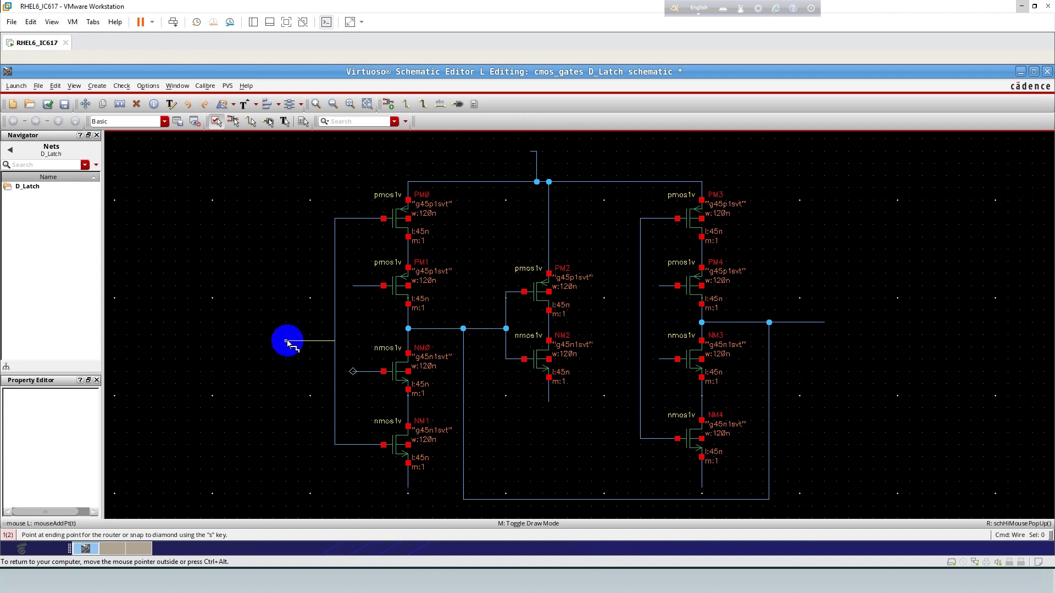
pyautogui.click(286, 342)
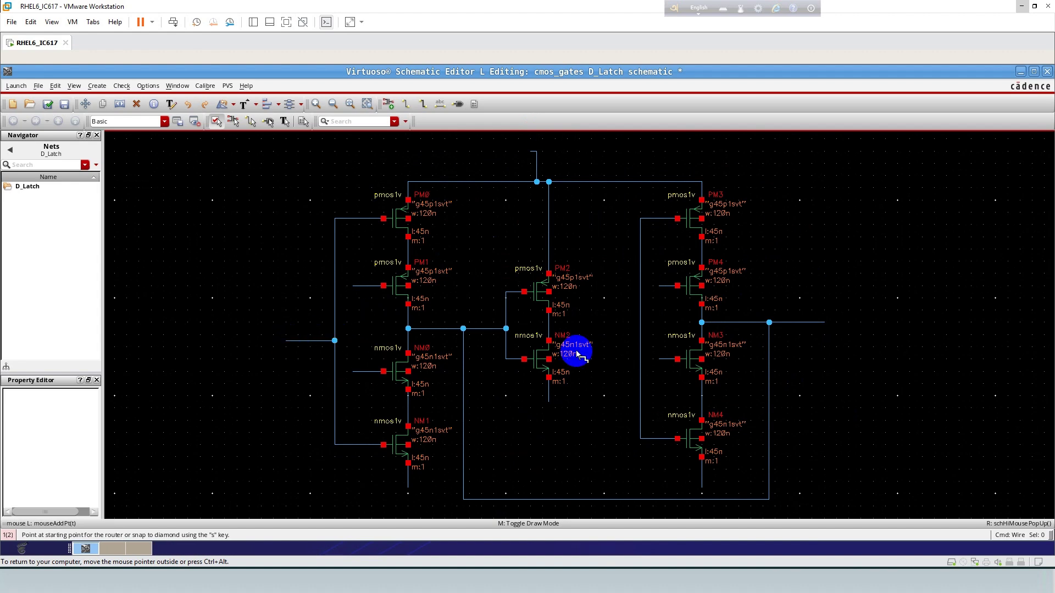
# - Wire the PM2–NM2 node to the shared PM3/NM4 gate wire and add an open stub pointing up from that connection
pyautogui.click(549, 322)
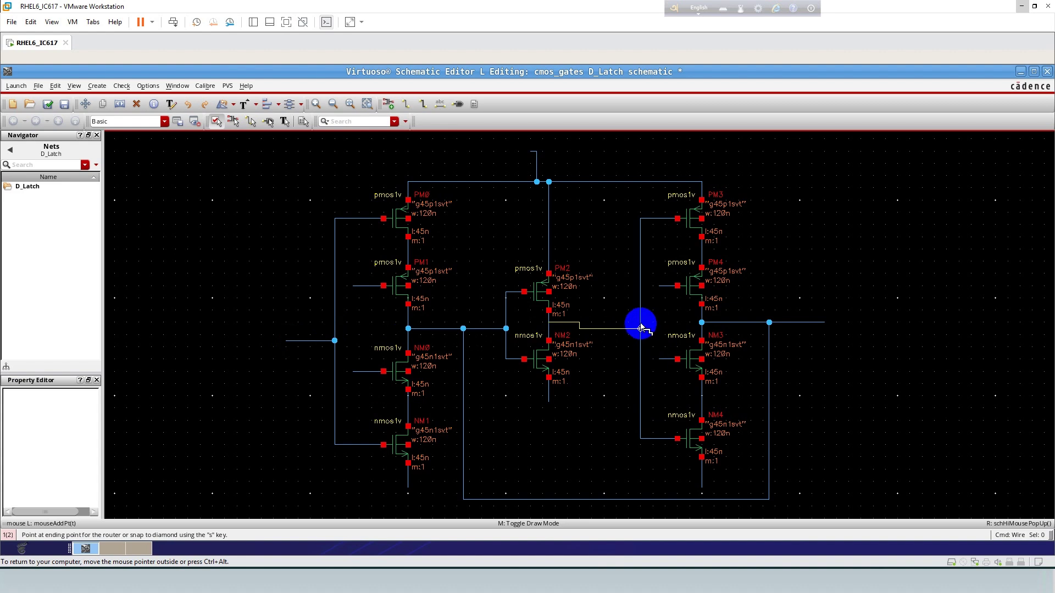
pyautogui.click(641, 322)
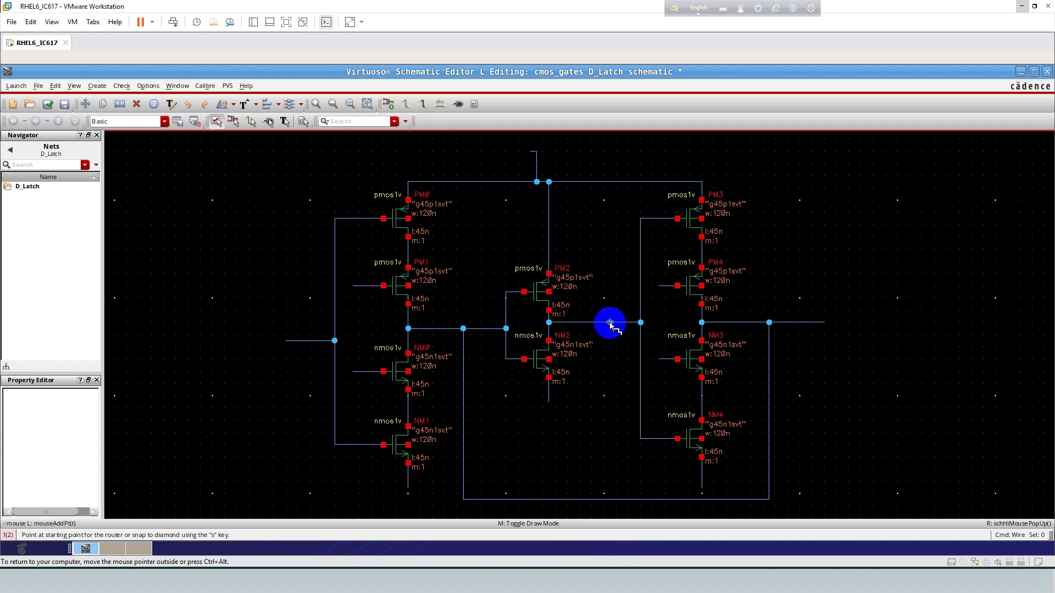
pyautogui.click(610, 322)
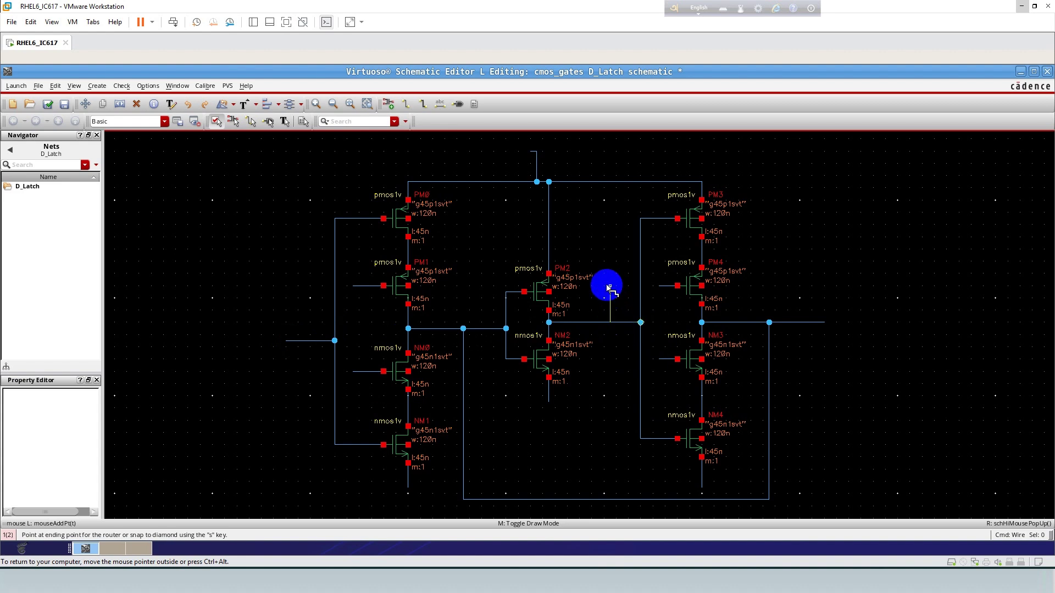
pyautogui.doubleClick(609, 287)
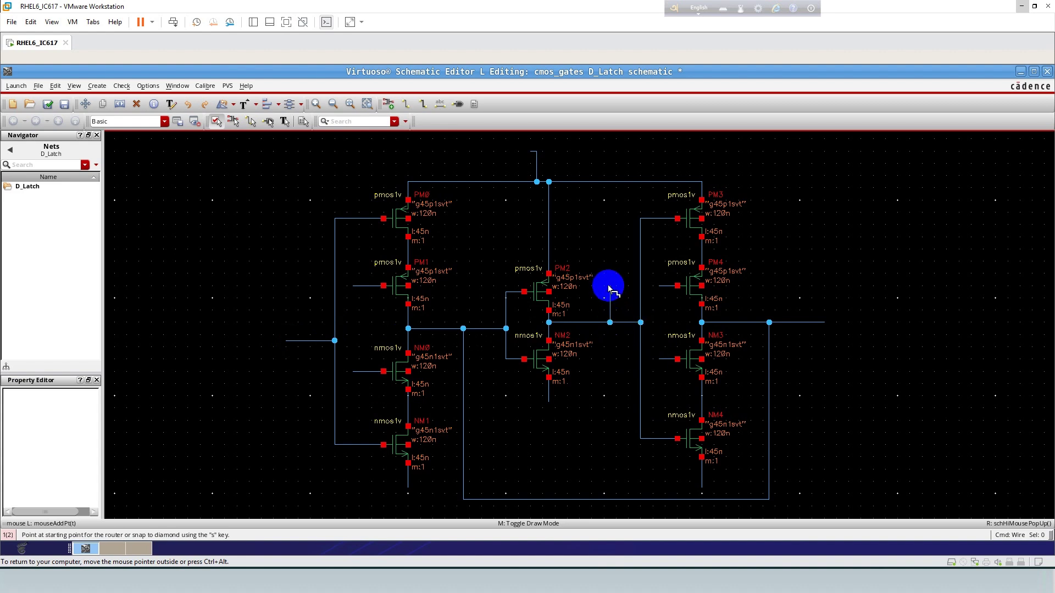
# - Wire the PM0–PM1 bodies to PM0's source and the NM0–NM1 bodies to NM1's source, and tie the PM2 and NM2 bodies to their sources
pyautogui.click(413, 220)
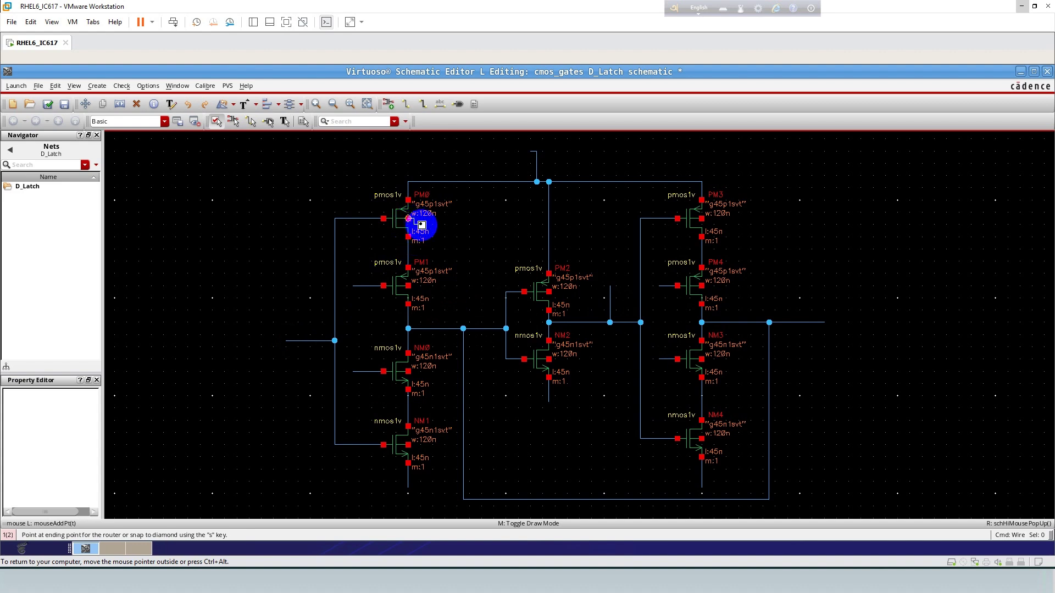
pyautogui.click(416, 285)
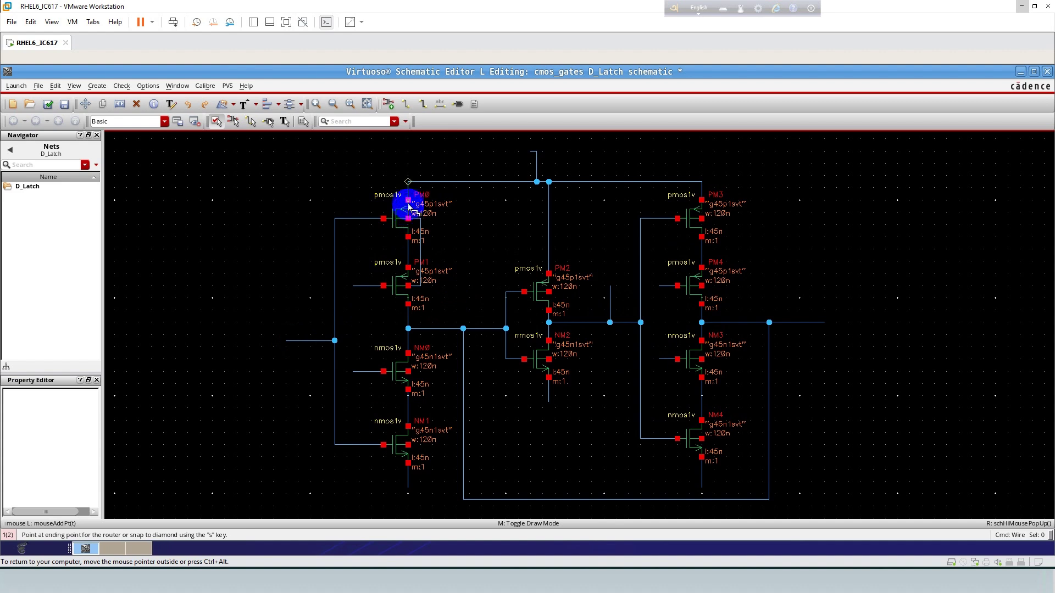
pyautogui.click(409, 372)
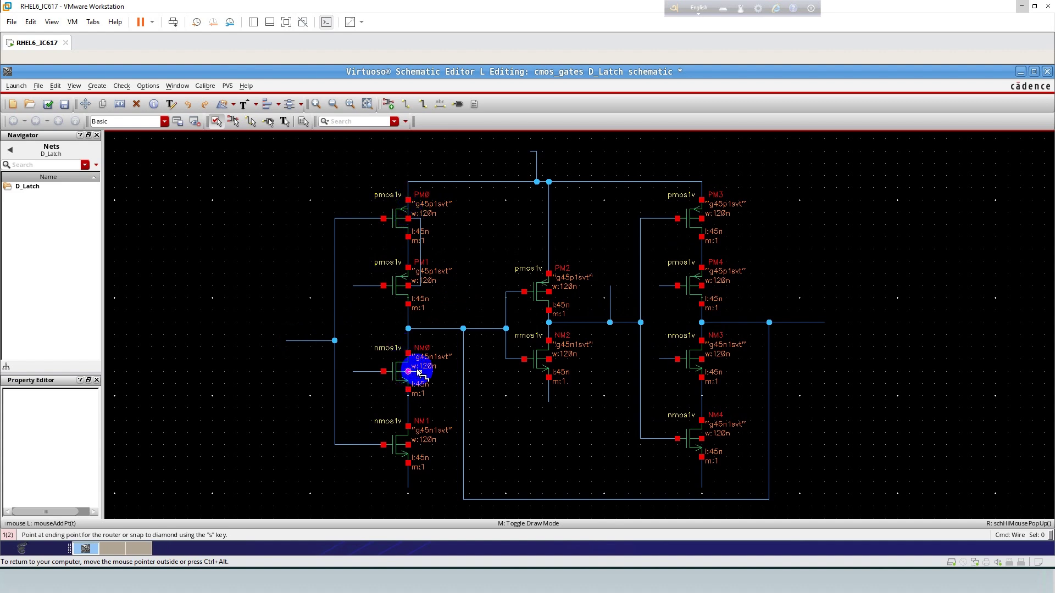
pyautogui.click(409, 445)
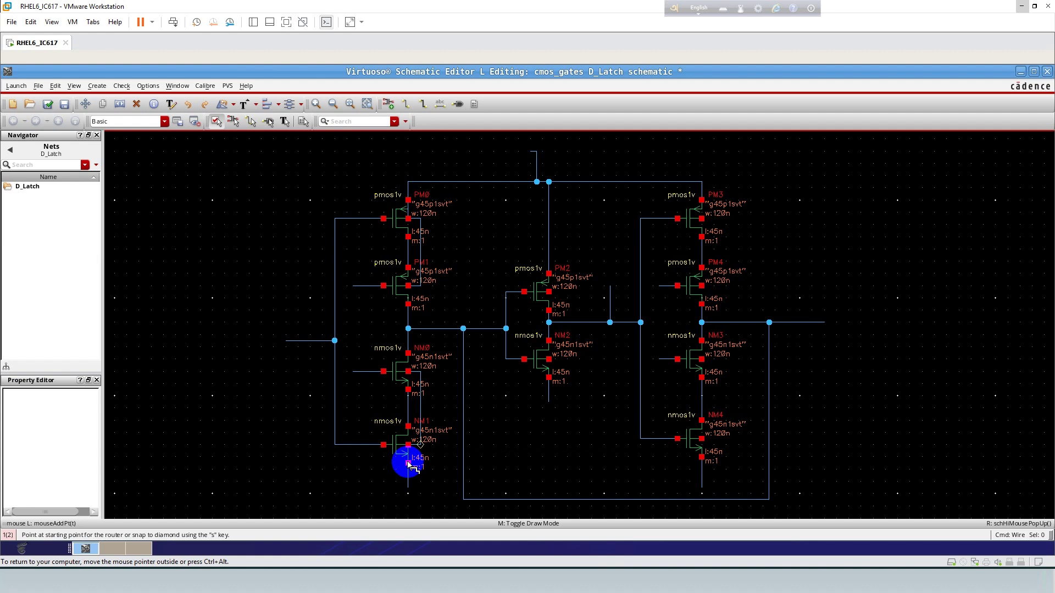
pyautogui.click(549, 359)
pyautogui.click(549, 274)
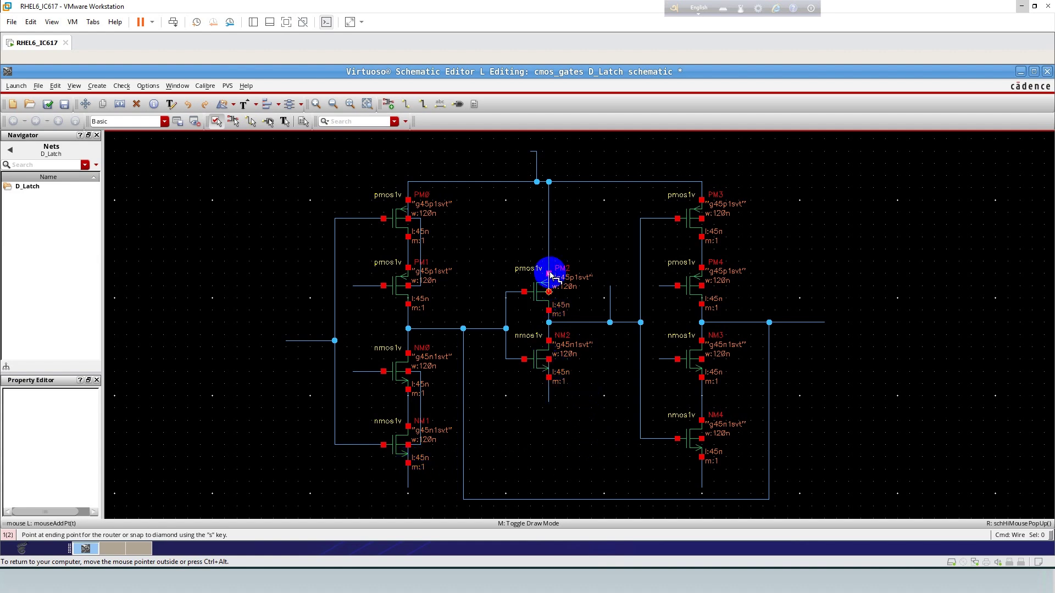
# - Wire the PM3–PM4 bodies to PM3's source and the NM3–NM4 bodies to NM4's source
pyautogui.click(702, 219)
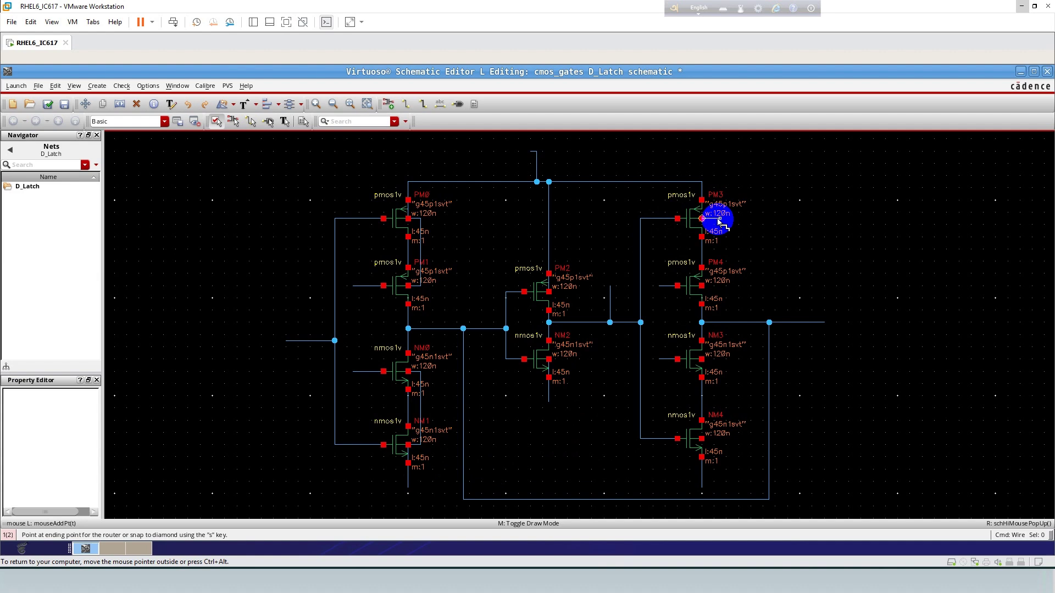
pyautogui.click(693, 285)
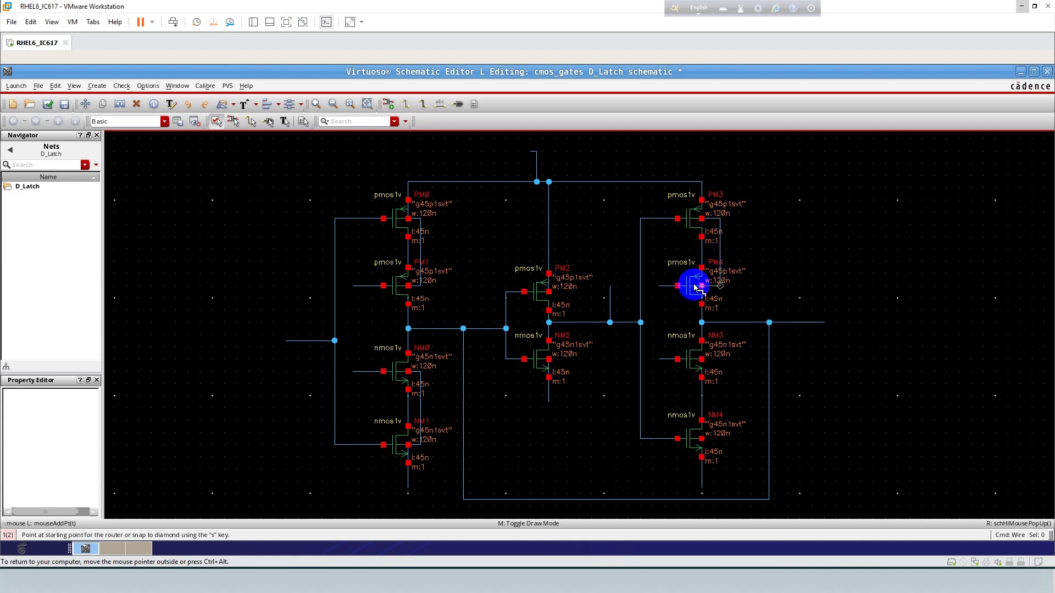
pyautogui.click(702, 218)
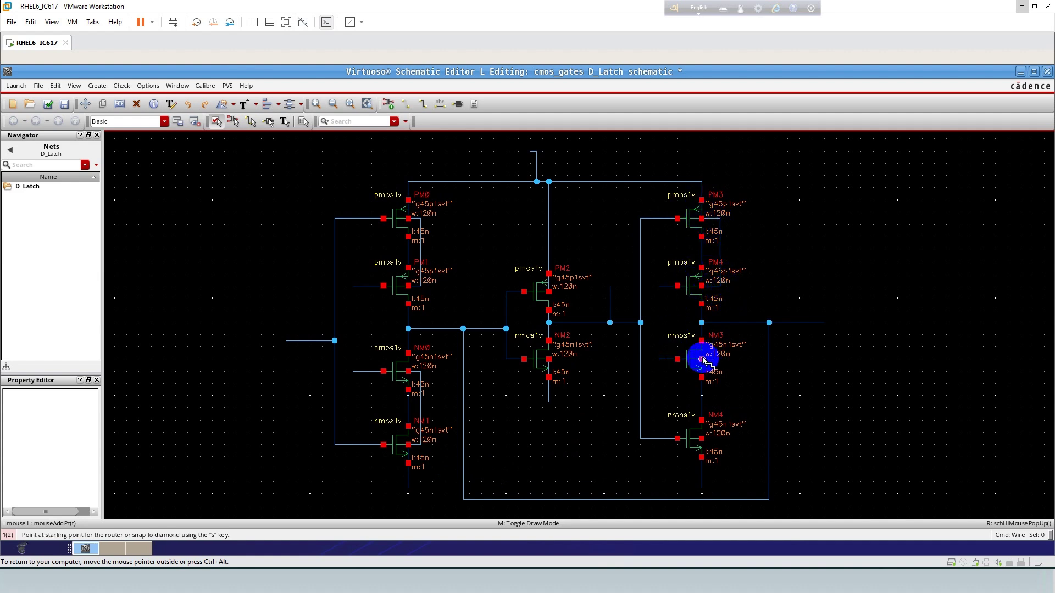
pyautogui.click(702, 439)
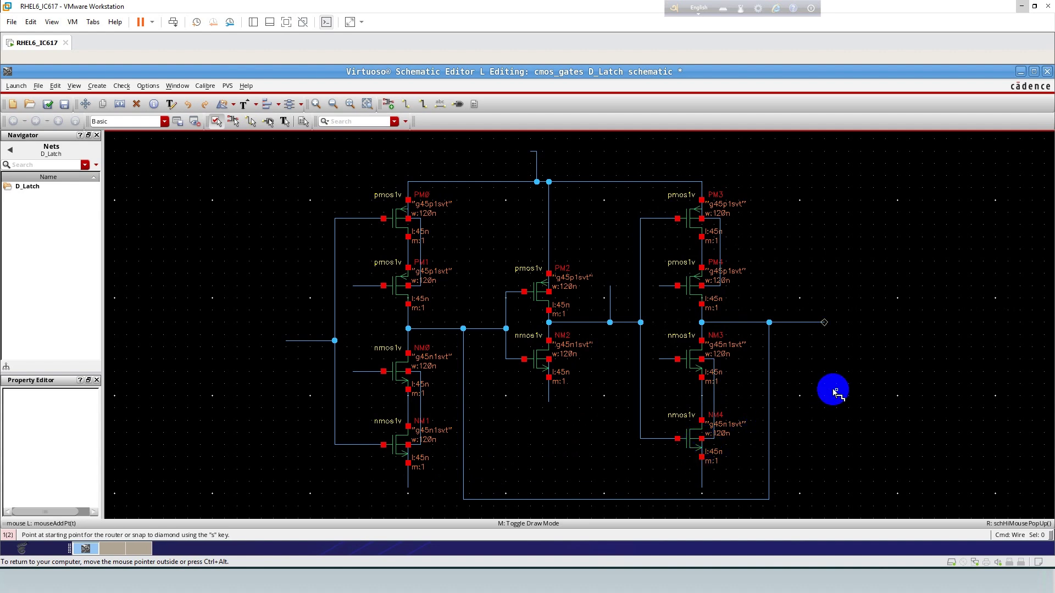
pyautogui.press('Left')
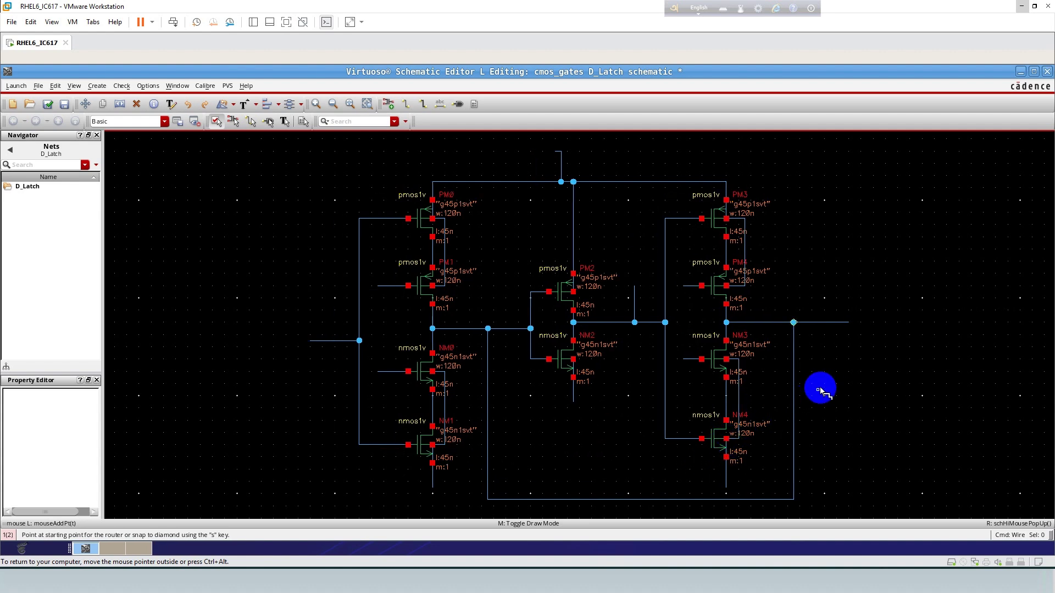
pyautogui.press('Escape')
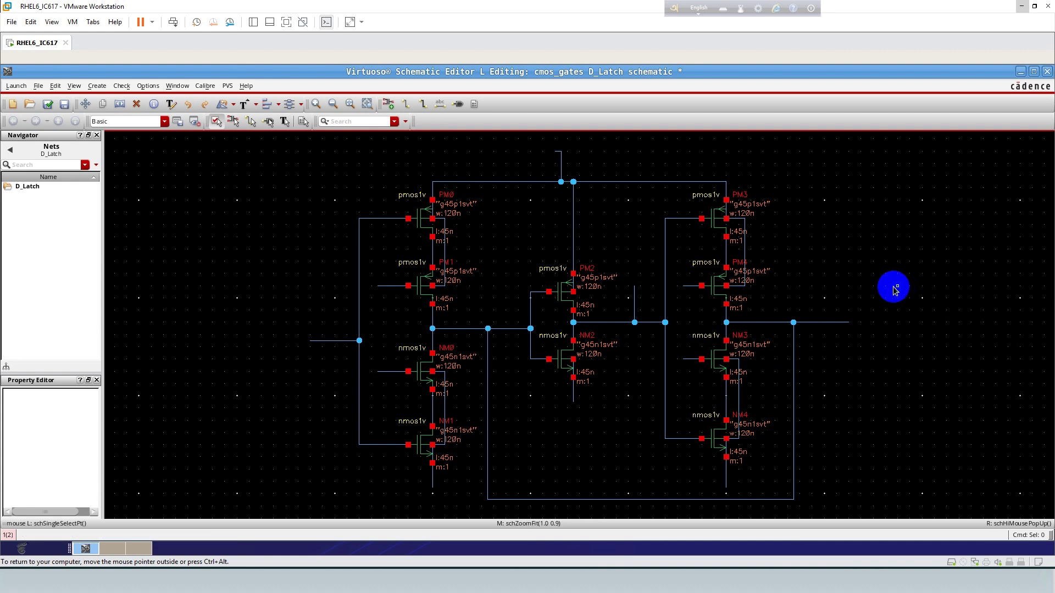
# - Create input pins VDD, VSS, D, CLK and Q and place them in a column beside the PM0–PM1 branch
pyautogui.press('p')
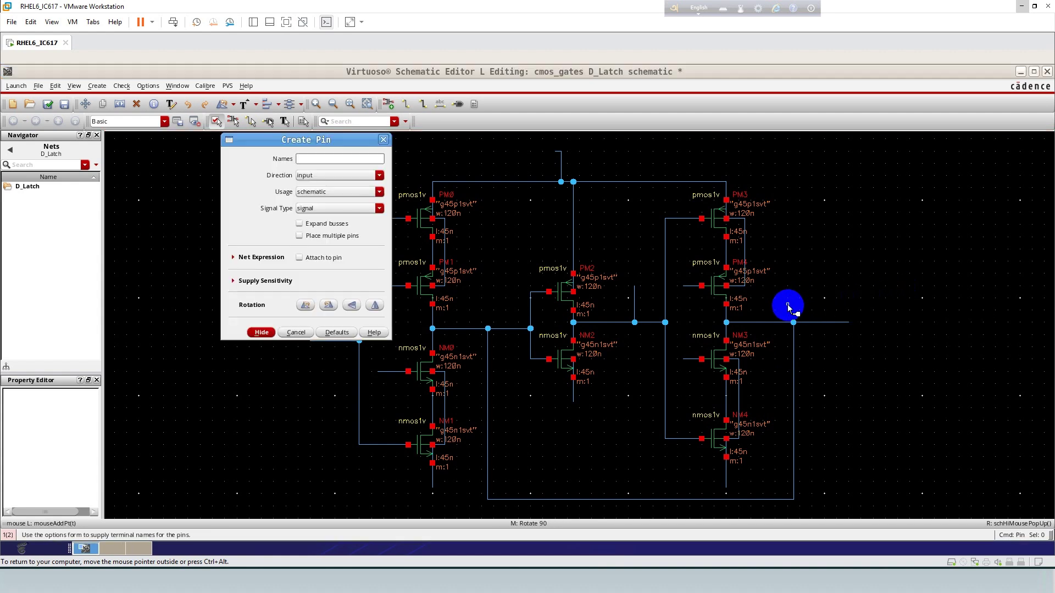
pyautogui.write('VDD VSS')
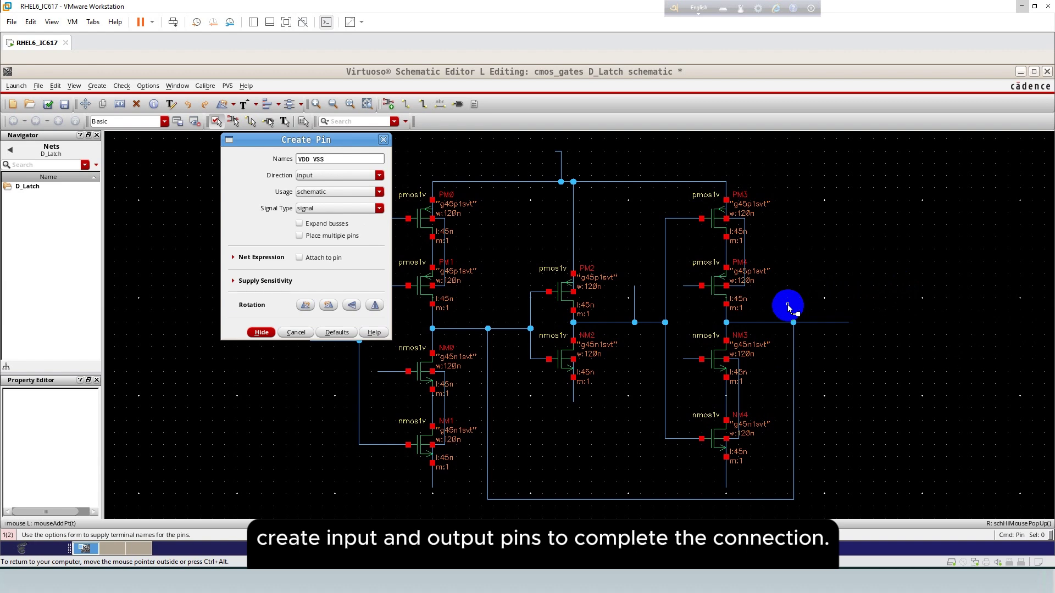
pyautogui.write(' D CLK Q')
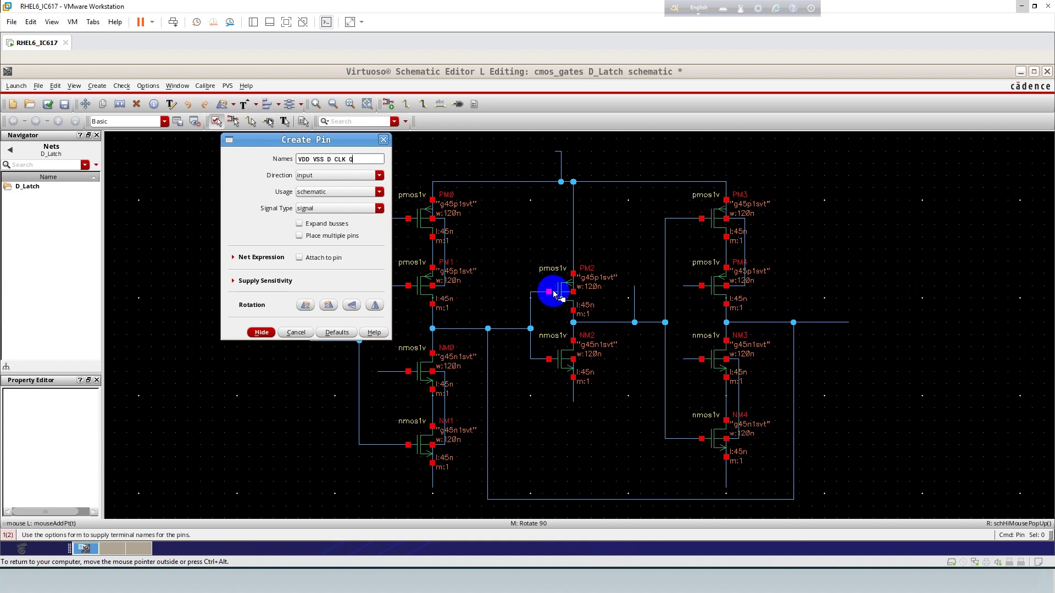
pyautogui.press('Return')
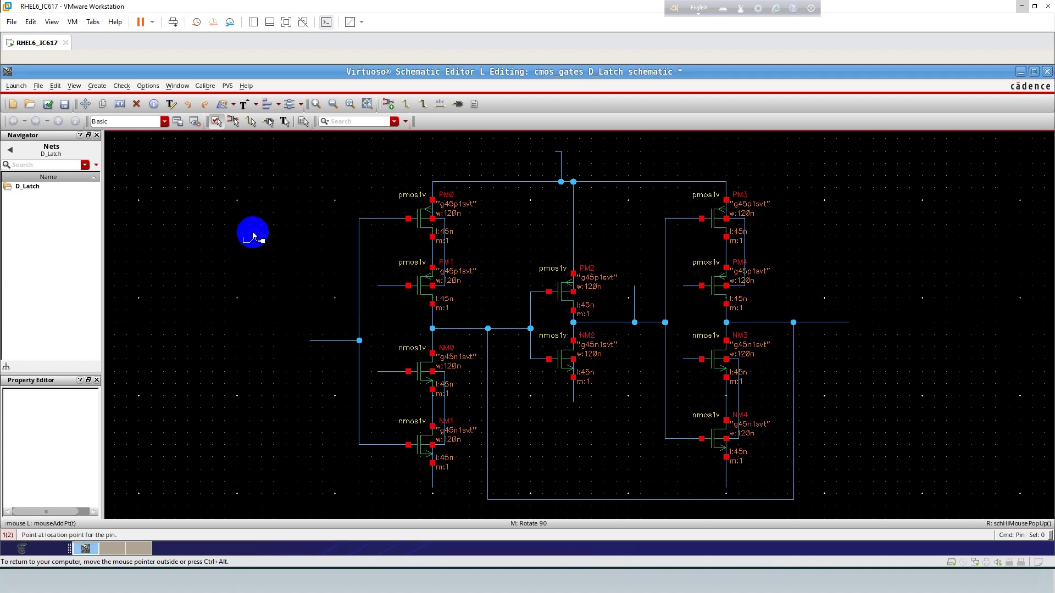
pyautogui.click(253, 238)
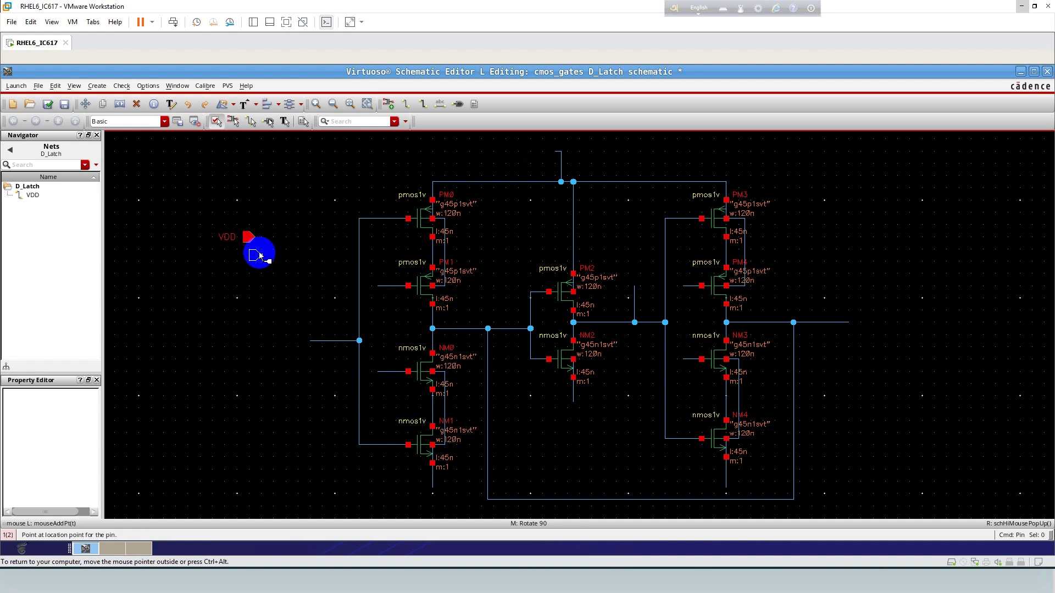
pyautogui.click(254, 256)
pyautogui.click(254, 275)
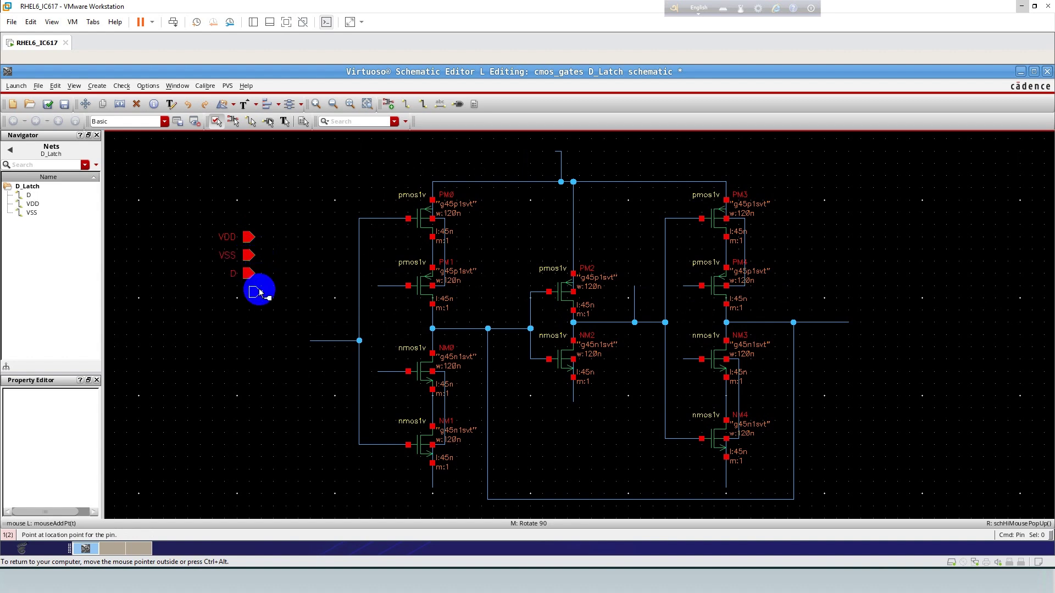
pyautogui.click(253, 293)
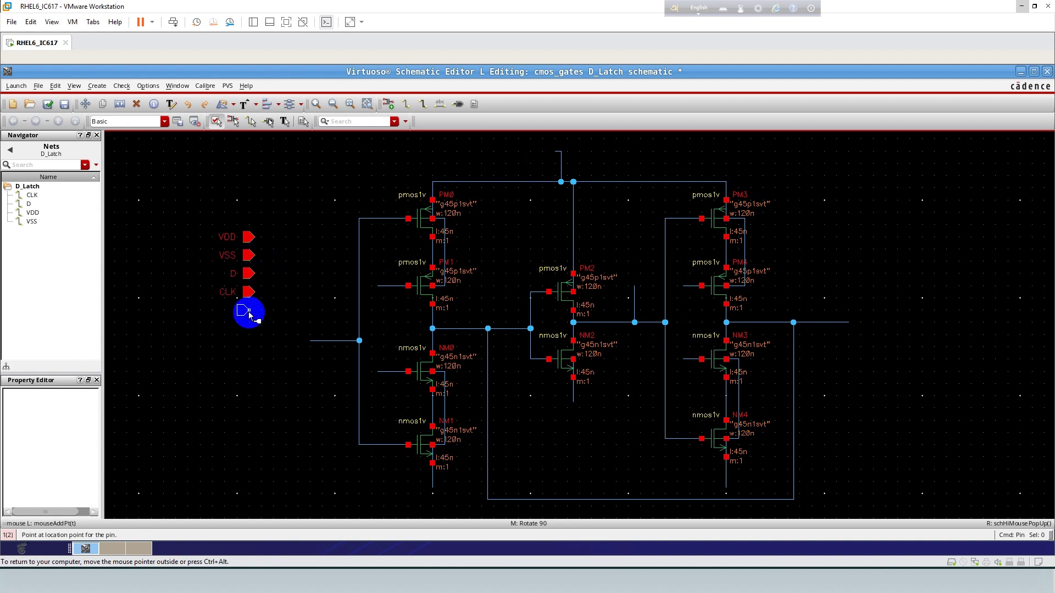
pyautogui.click(242, 310)
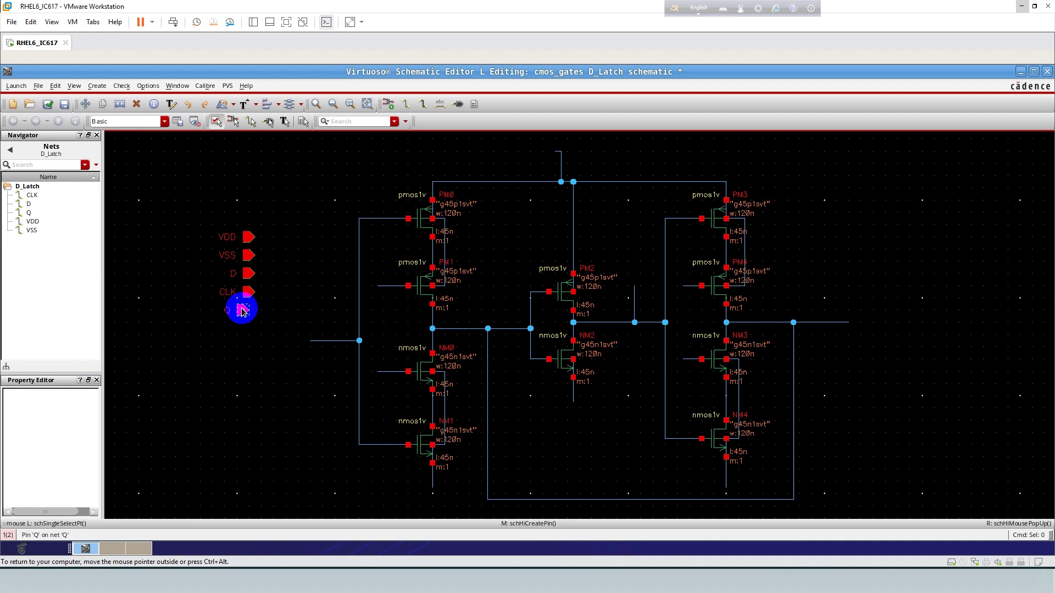
# - Change the Q pin's direction to output and align it beneath the CLK pin
pyautogui.click(242, 311)
pyautogui.press('q')
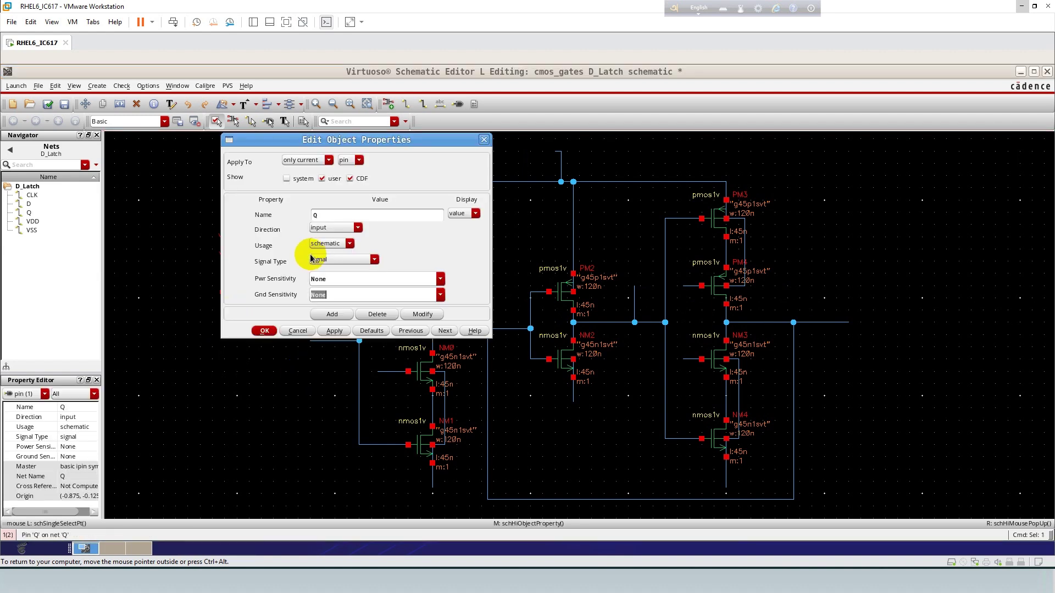
pyautogui.click(325, 229)
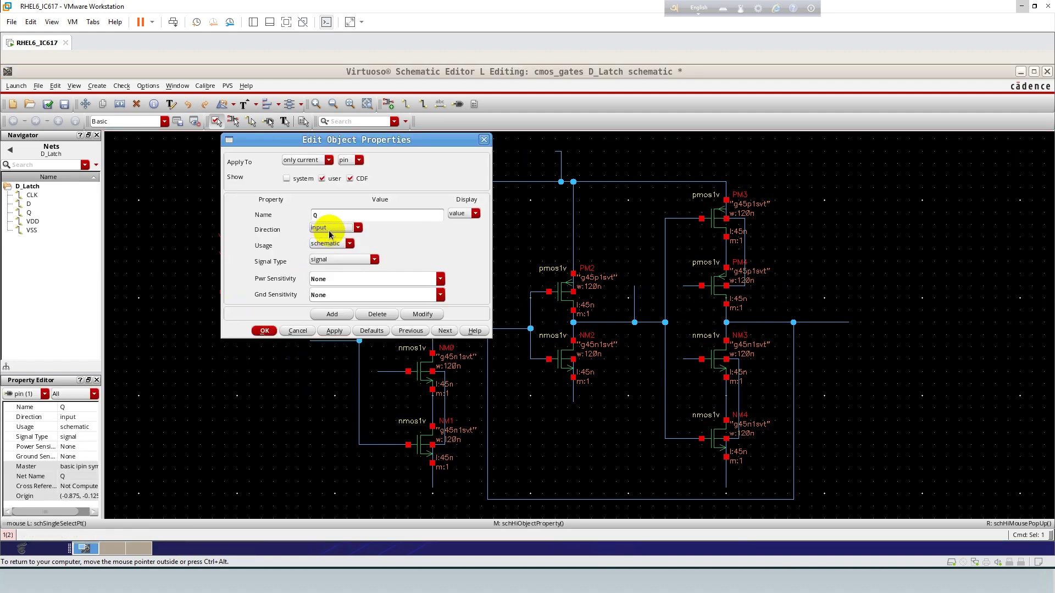
pyautogui.click(325, 242)
pyautogui.click(264, 330)
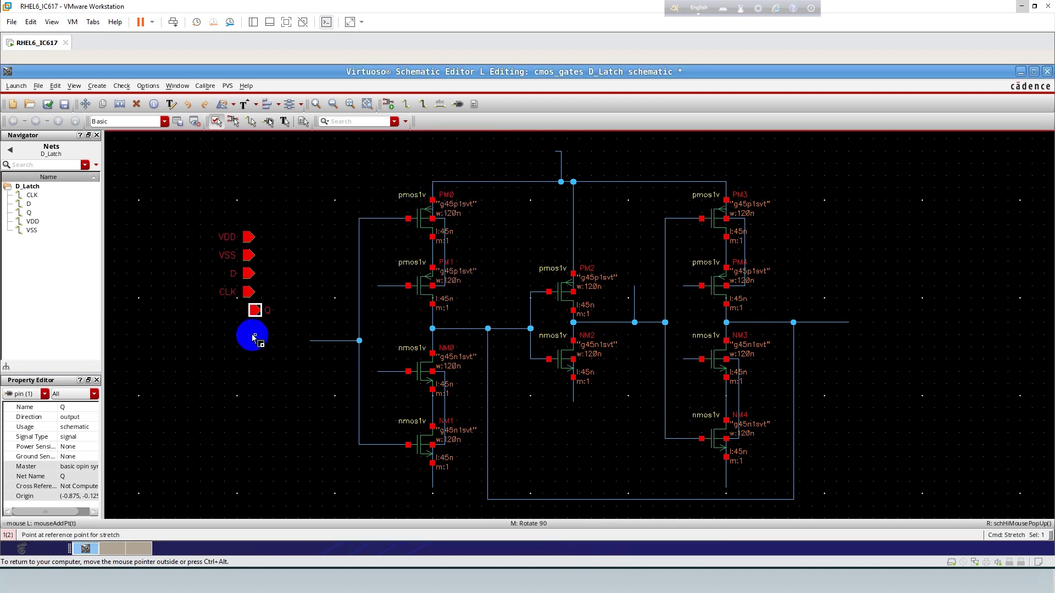
pyautogui.click(228, 361)
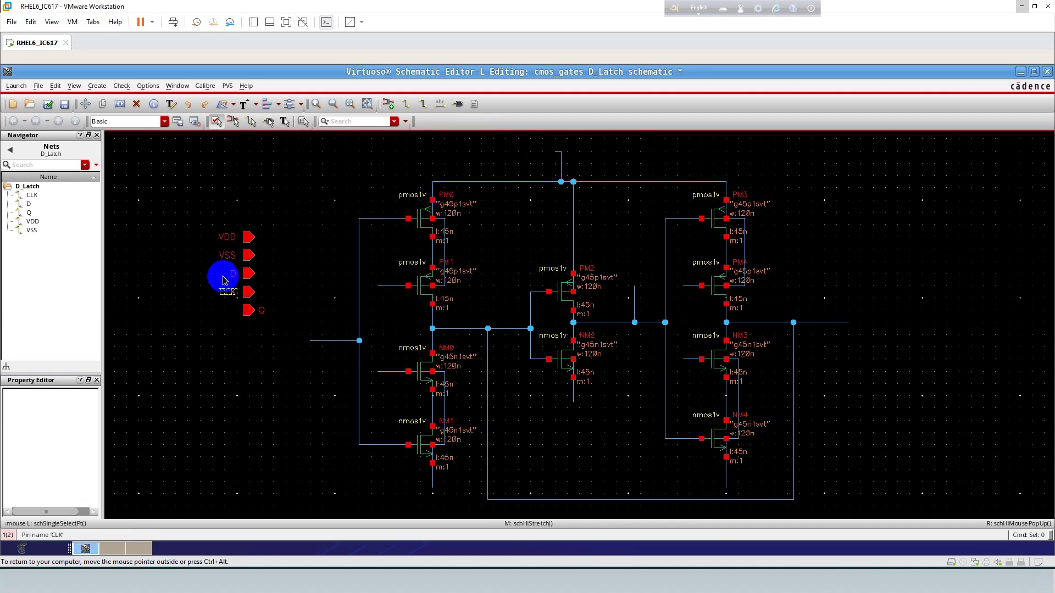
# - Move all five pins down together so the column sits beside the open PM0/NM1 gate wire, and fit the schematic in view
pyautogui.moveTo(189, 207); pyautogui.dragTo(280, 454)
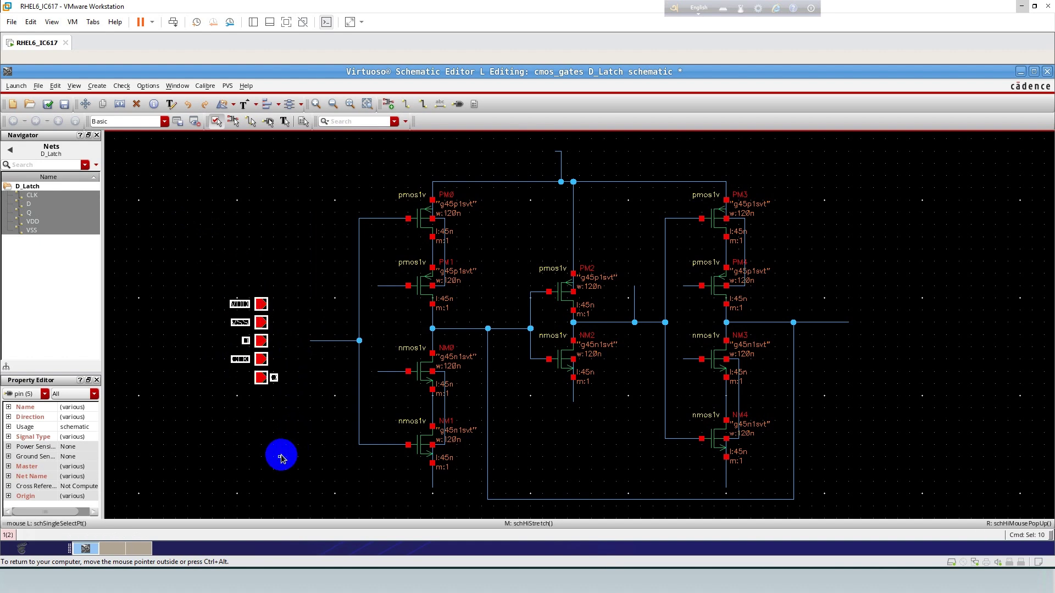
pyautogui.press('f')
pyautogui.click(273, 437)
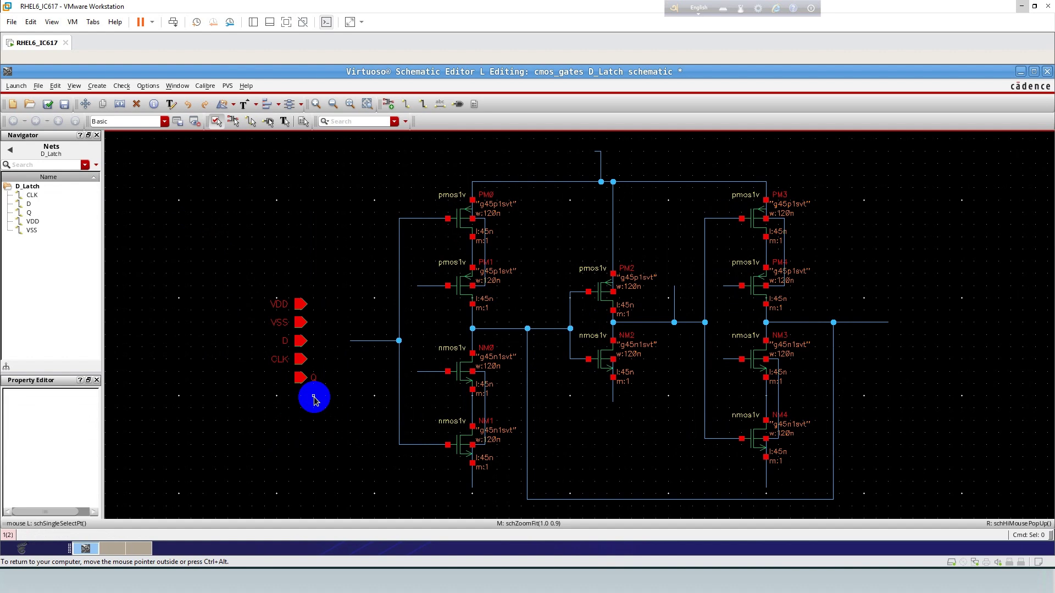
# - Enter wire names VDD VSS D CLK CLKB CLK CLKB Q, labelling the supply stub VDD, NM1's source stub VSS and the PM0/NM1 gate wire D
pyautogui.press('l')
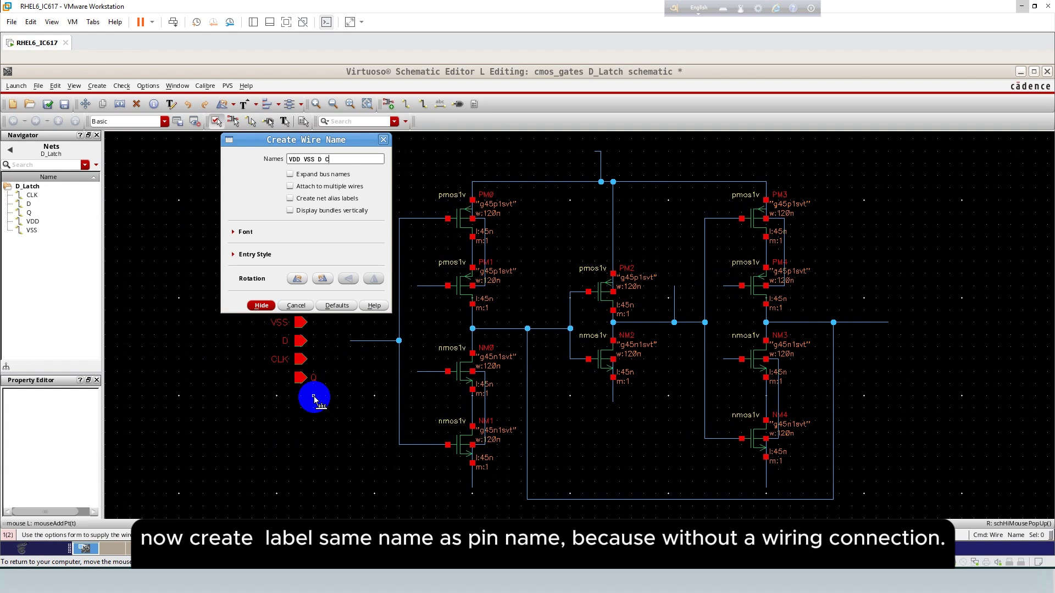
pyautogui.write('LK CLKB CLK')
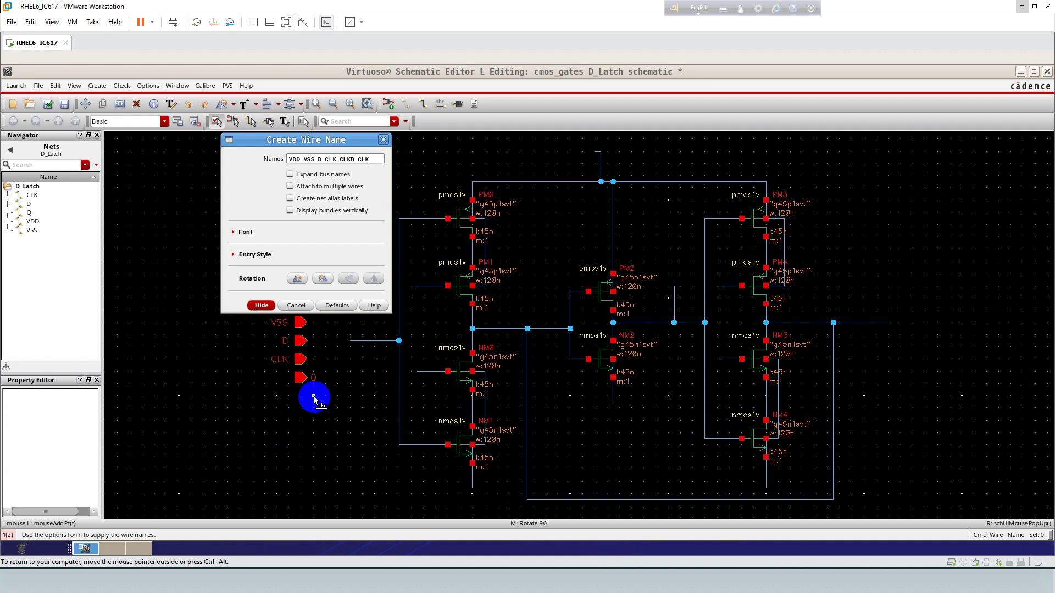
pyautogui.write('B Q')
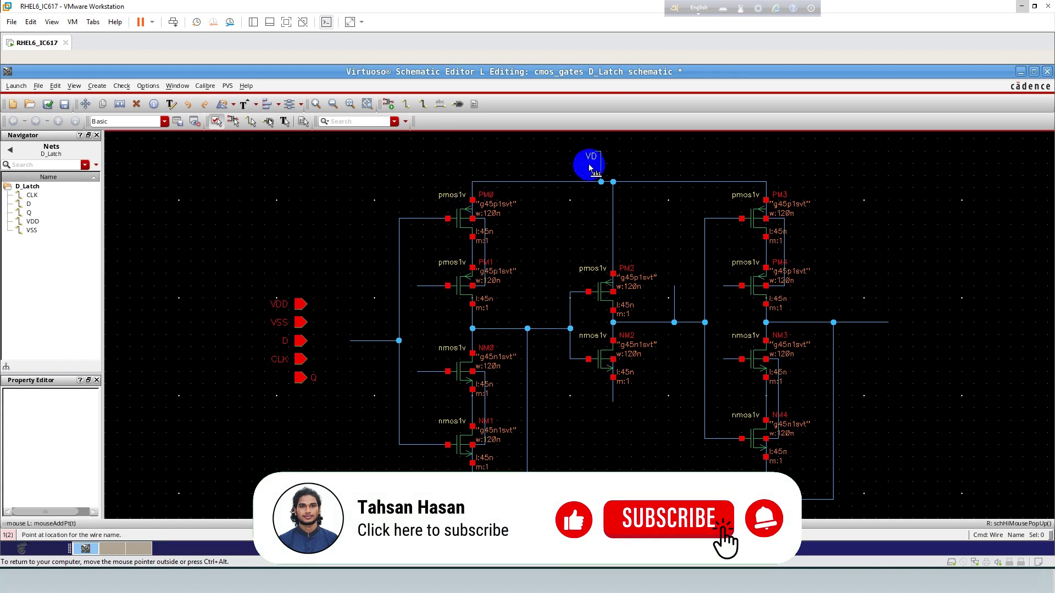
pyautogui.click(596, 152)
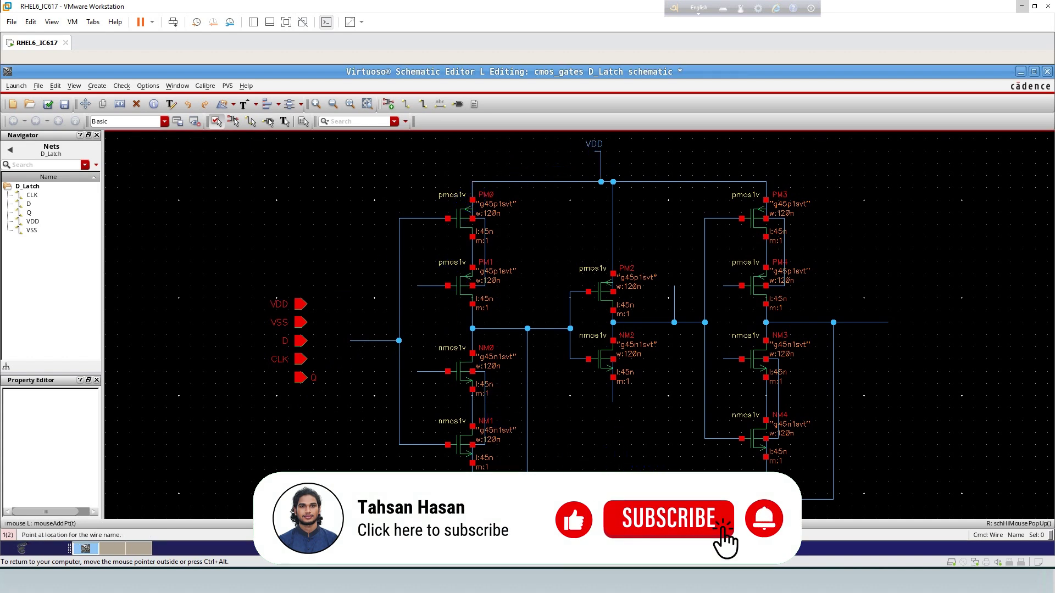
pyautogui.click(471, 482)
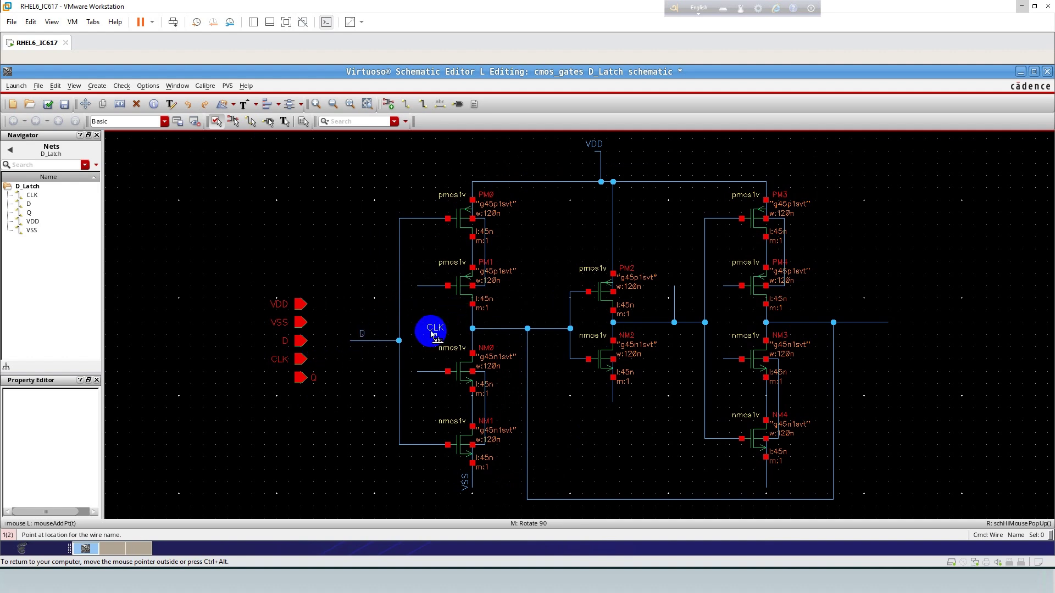
# - Label the NM0 and PM4 gate wires CLK, the PM1 and NM3 gate wires CLKB, and the stub on the PM2–NM2 output wire Q
pyautogui.click(425, 372)
pyautogui.click(429, 288)
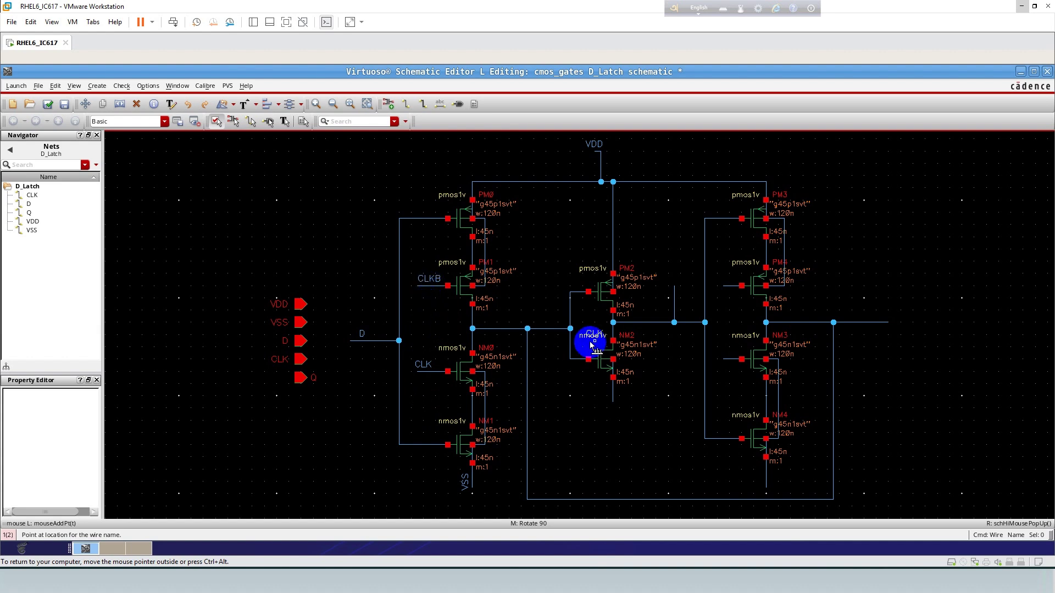
pyautogui.click(727, 288)
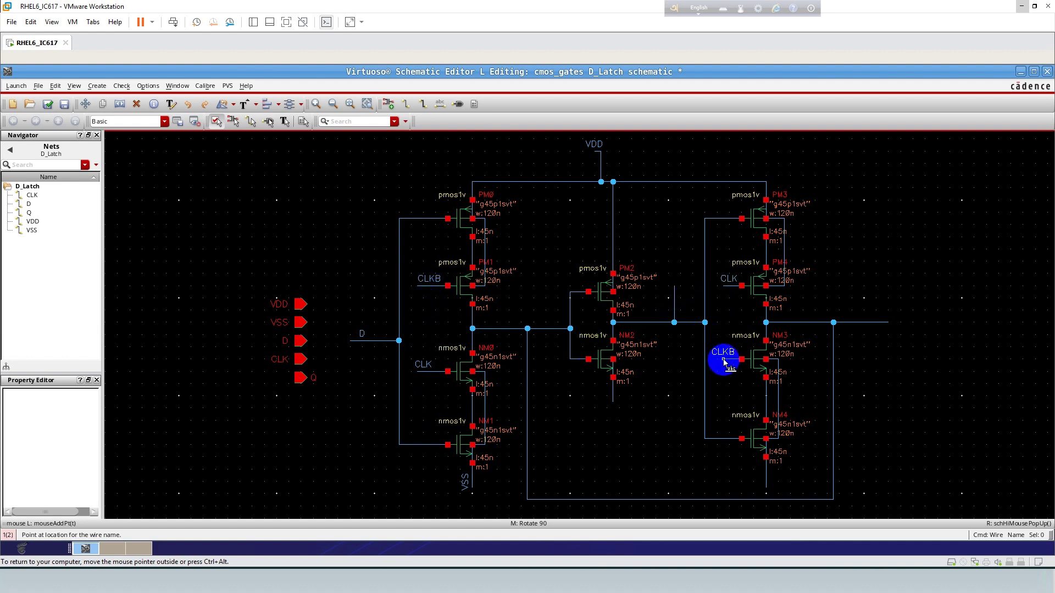
pyautogui.click(720, 360)
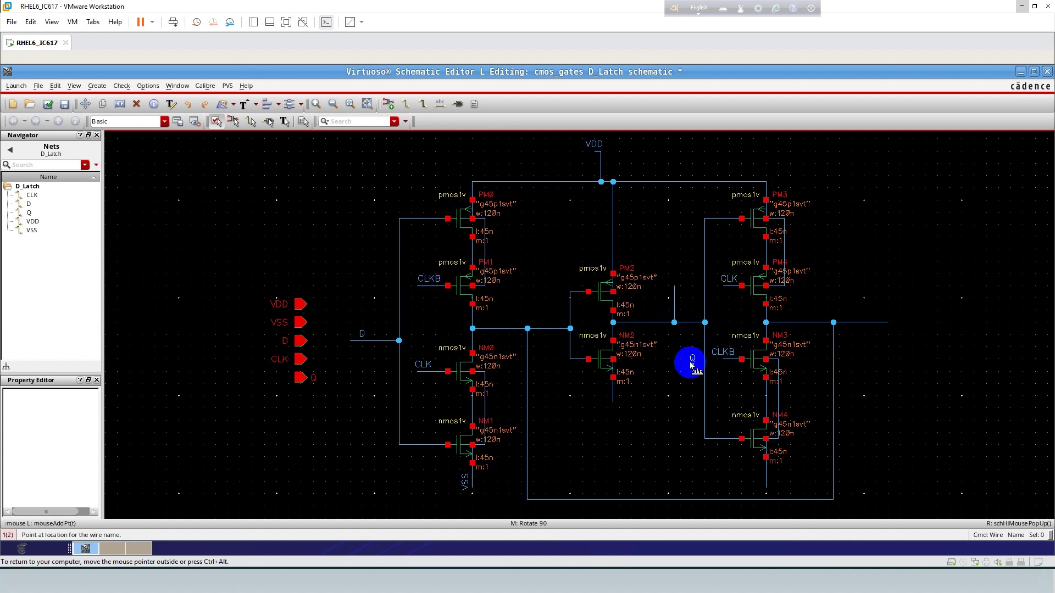
pyautogui.click(676, 297)
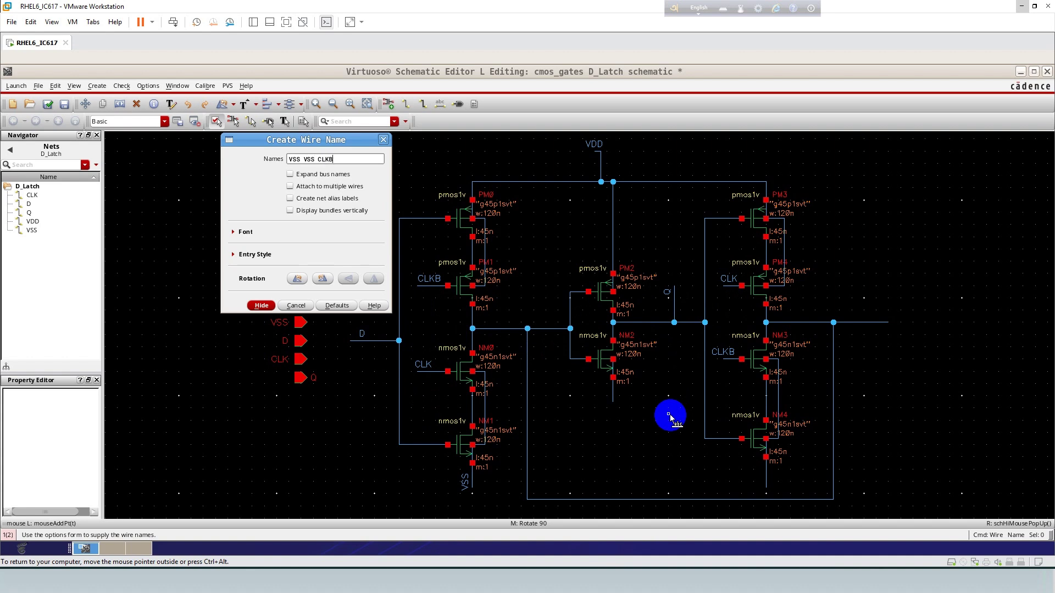
# - Label the NM2 and NM4 source stubs VSS and the PM4–NM3 output wire CLKB, and check and save the schematic
pyautogui.click(670, 418)
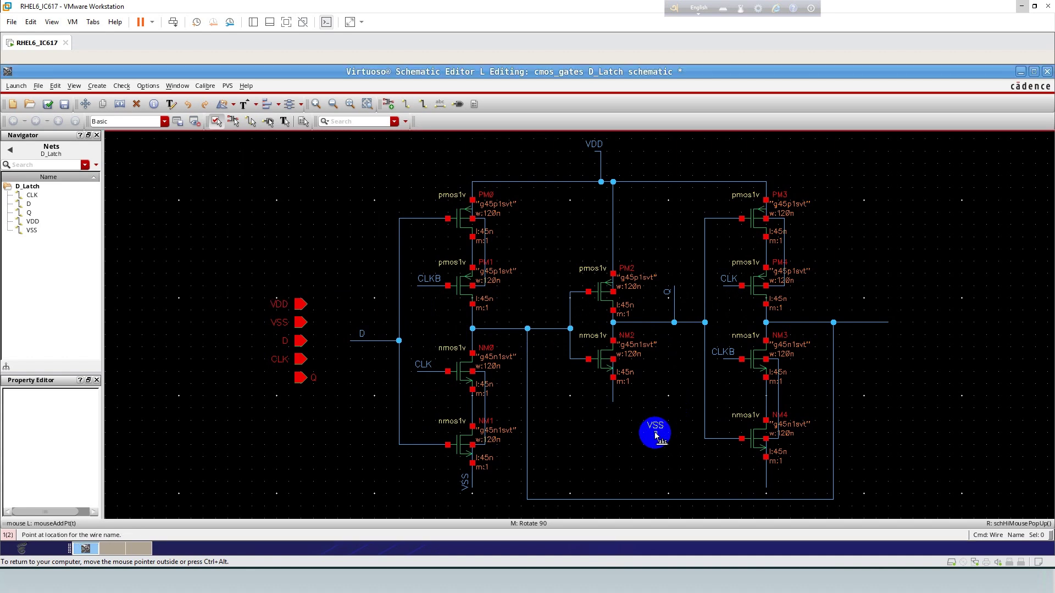
pyautogui.click(613, 396)
pyautogui.middleClick(766, 480)
pyautogui.click(765, 478)
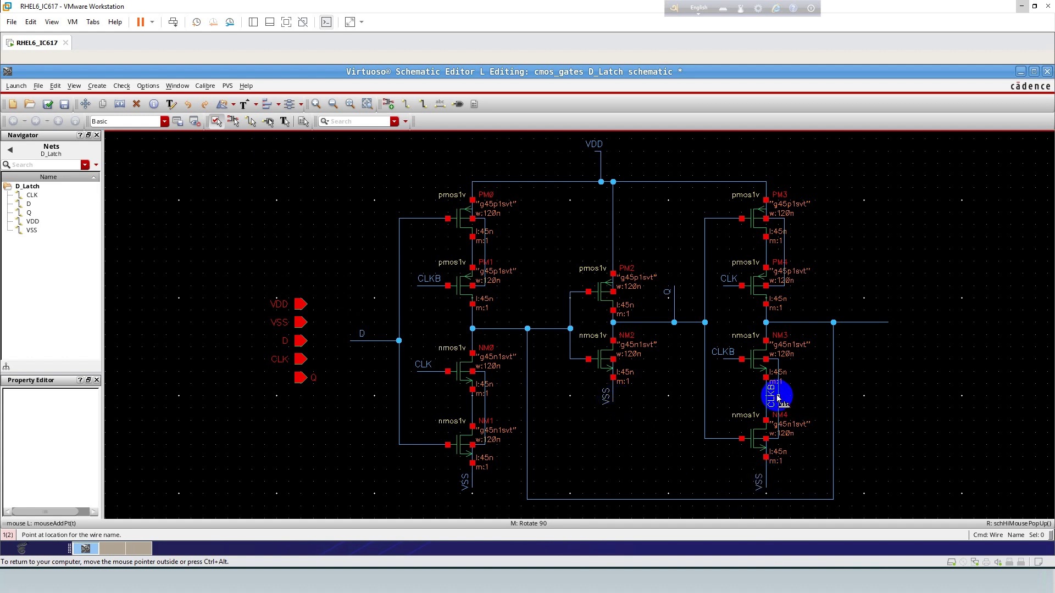
pyautogui.click(866, 325)
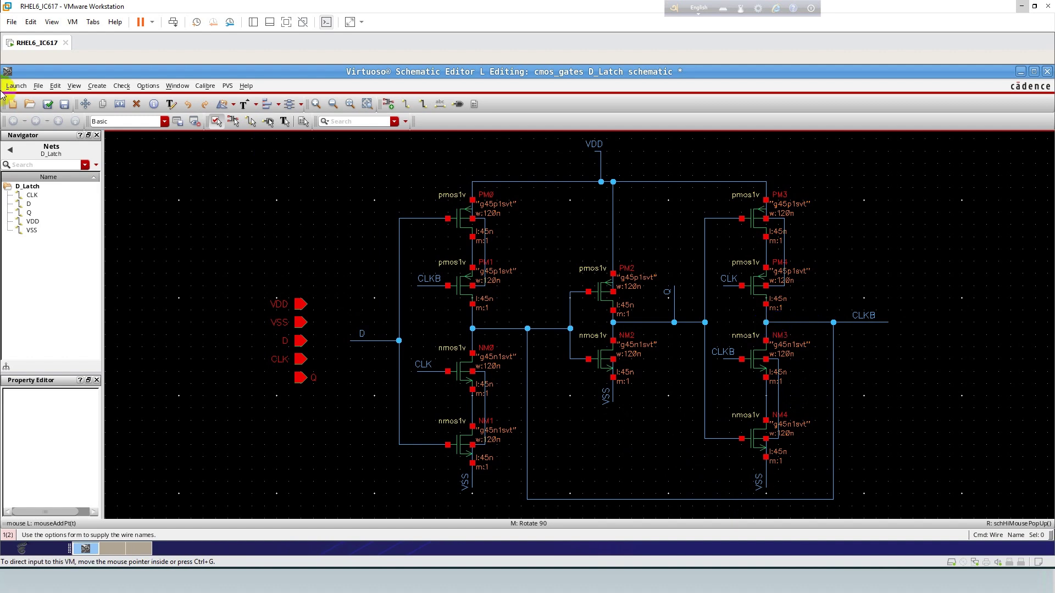
pyautogui.click(49, 104)
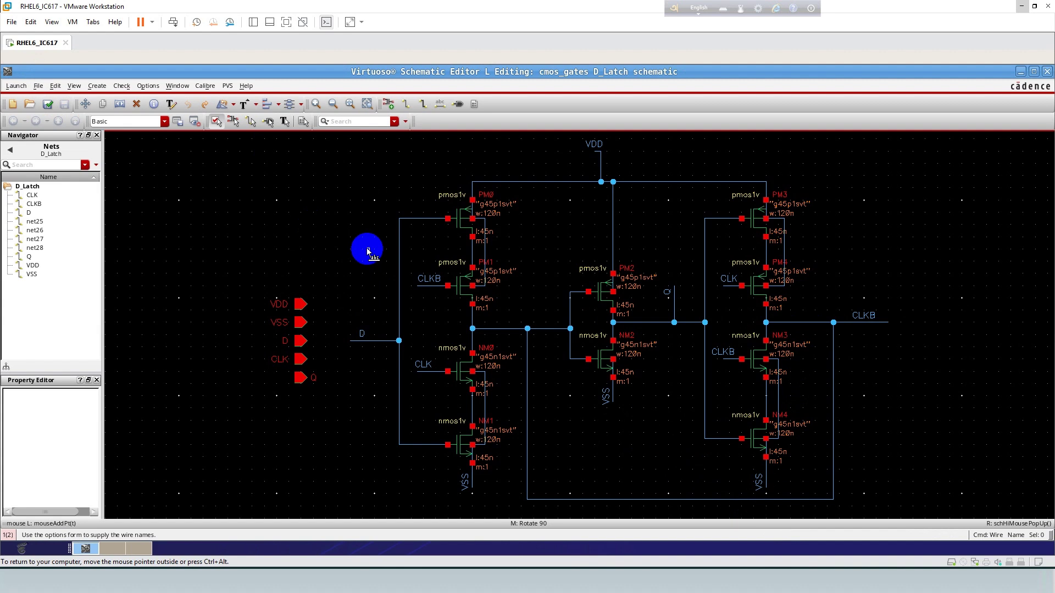
# - Start generating a symbol view from the D_Latch schematic cellview
pyautogui.click(98, 87)
pyautogui.moveTo(122, 233)
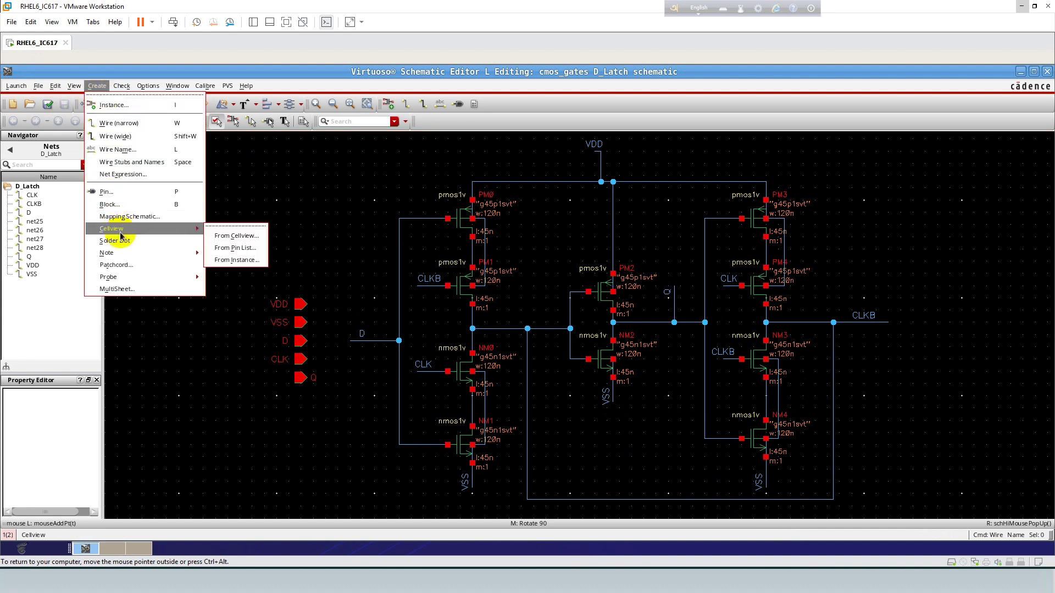
pyautogui.click(235, 233)
pyautogui.click(355, 309)
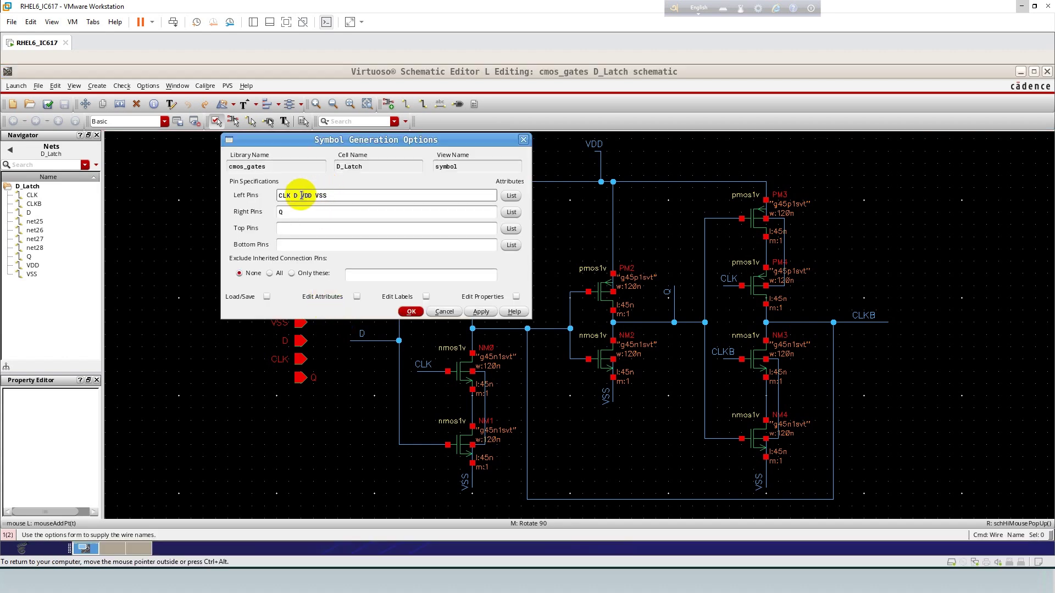
# - Reorder the symbol's left pins to VDD VSS CLK D
pyautogui.moveTo(301, 196); pyautogui.dragTo(279, 196)
pyautogui.hotkey('ctrl', 'x')
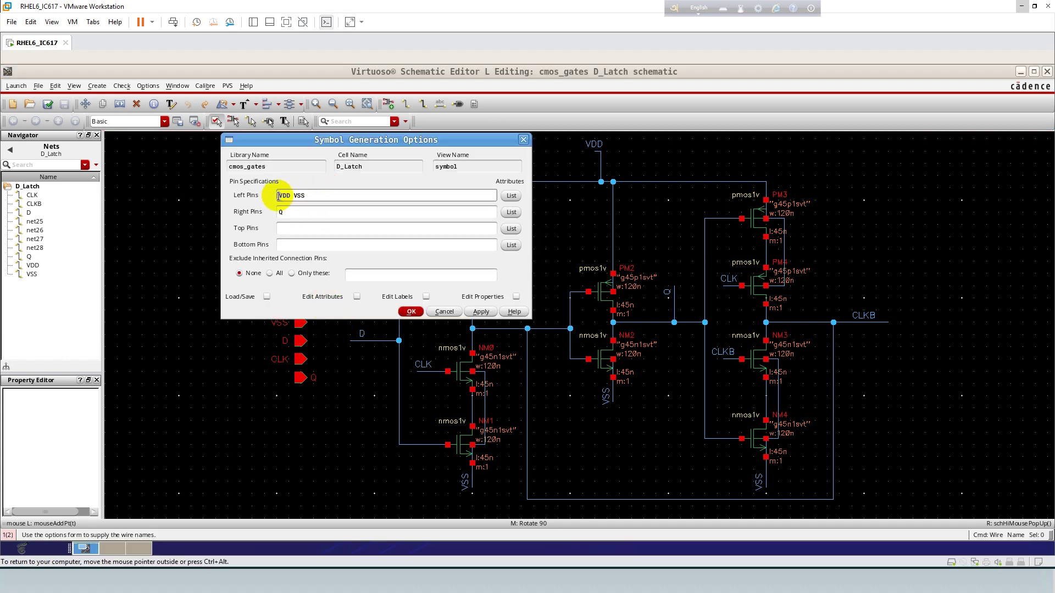
pyautogui.click(289, 226)
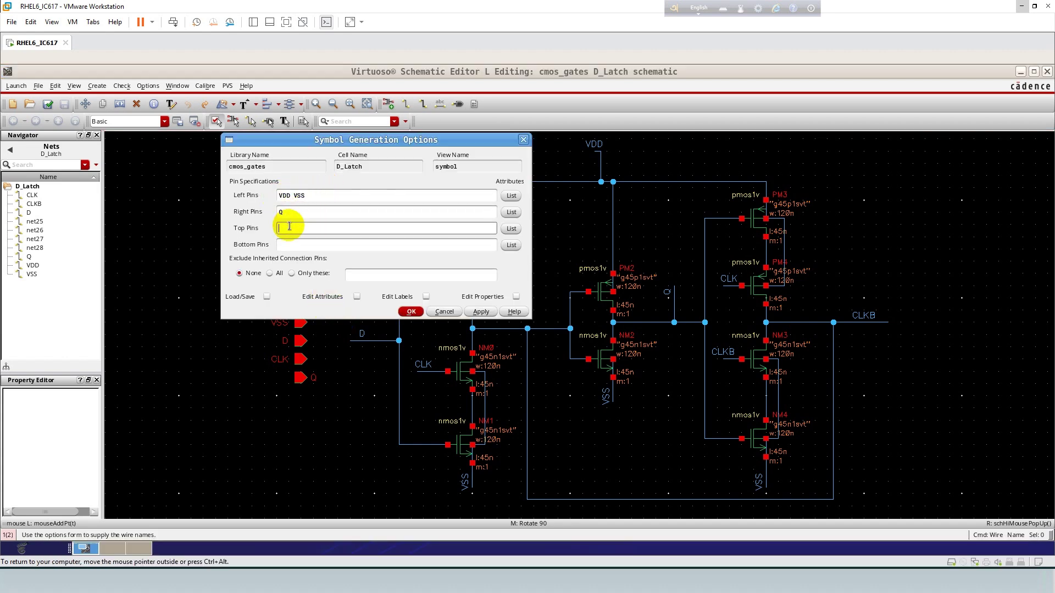
pyautogui.click(281, 196)
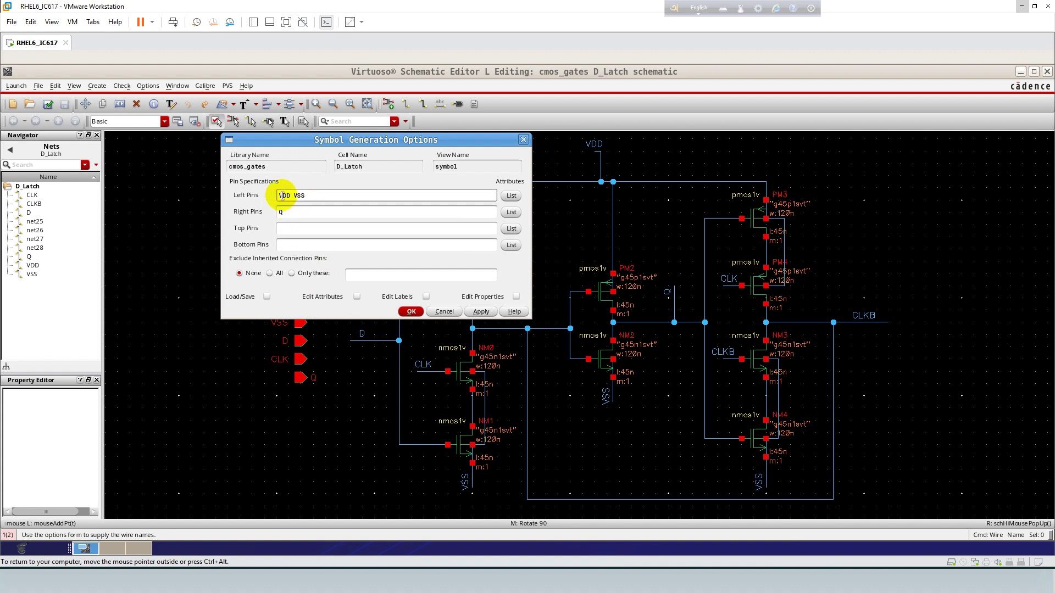
pyautogui.click(305, 196)
pyautogui.write('CLK D')
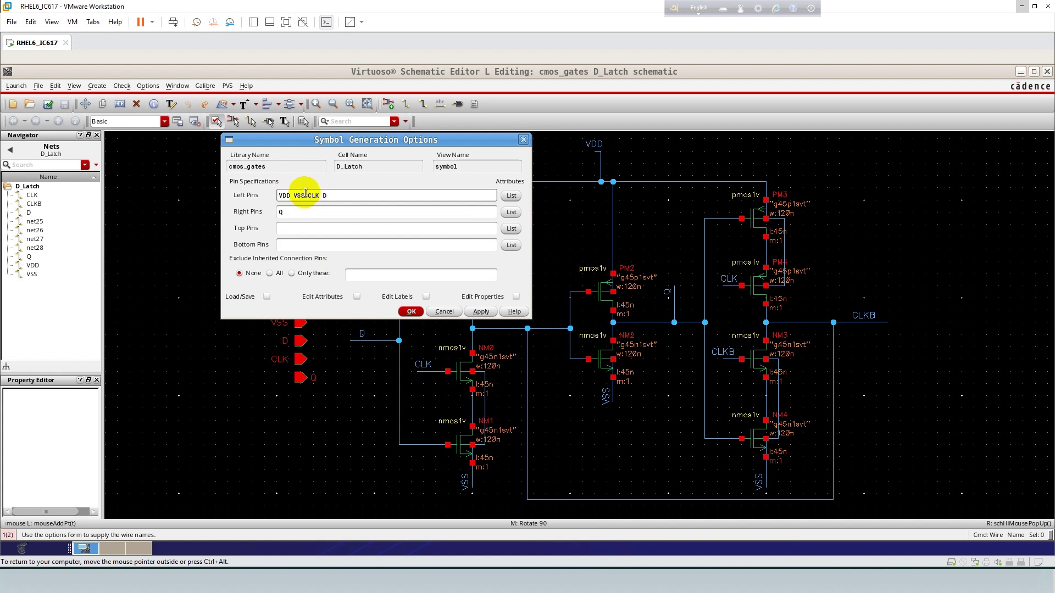
# - Move VDD from the left pins to the top pins and VSS to the bottom pins
pyautogui.moveTo(305, 196); pyautogui.dragTo(270, 200)
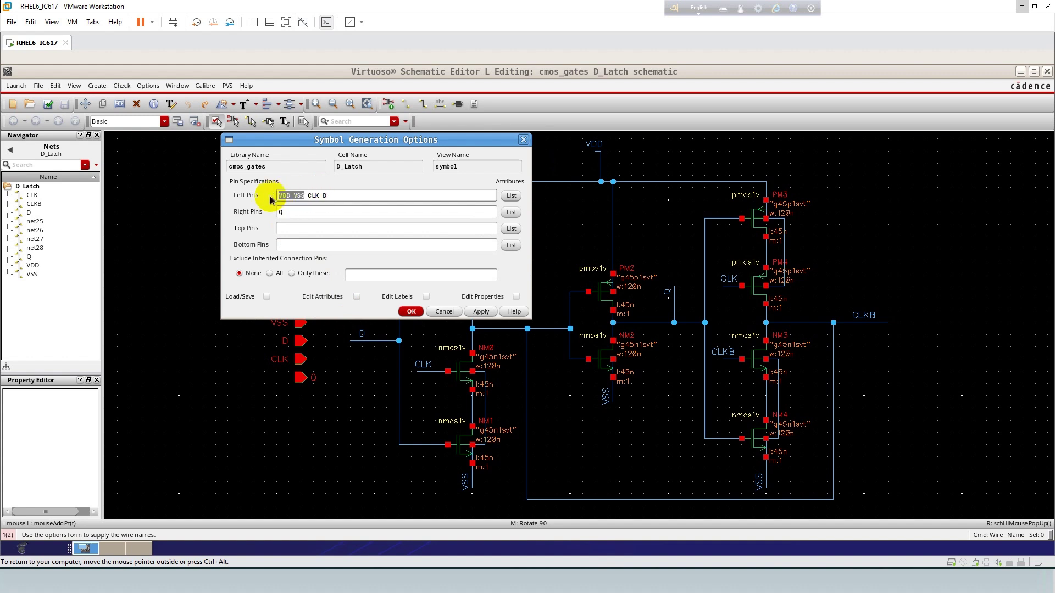
pyautogui.press('BackSpace')
pyautogui.click(304, 223)
pyautogui.hotkey('ctrl', 'v')
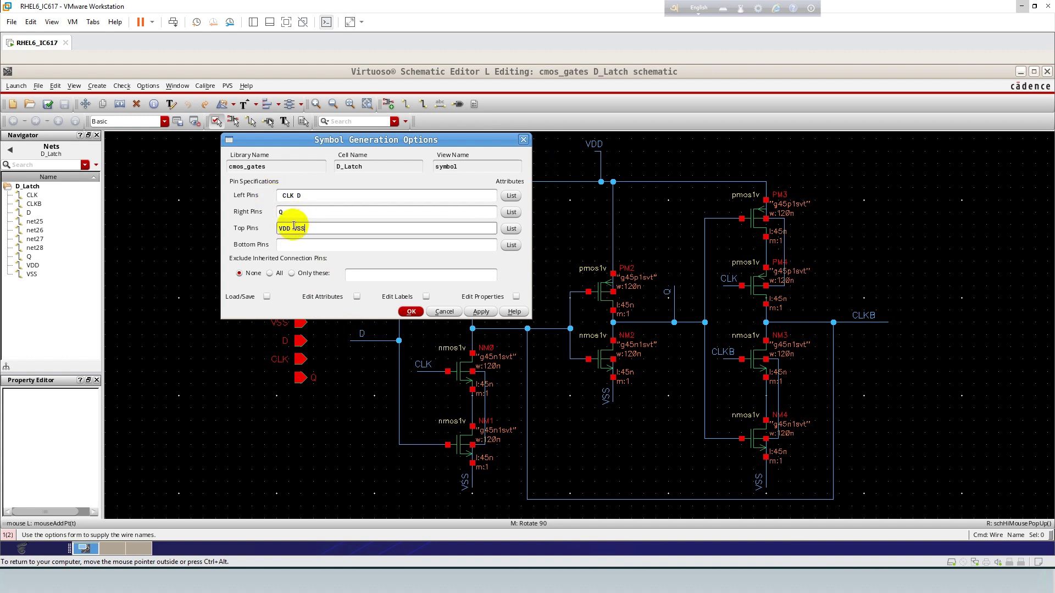
pyautogui.moveTo(292, 228); pyautogui.dragTo(311, 227)
pyautogui.click(302, 245)
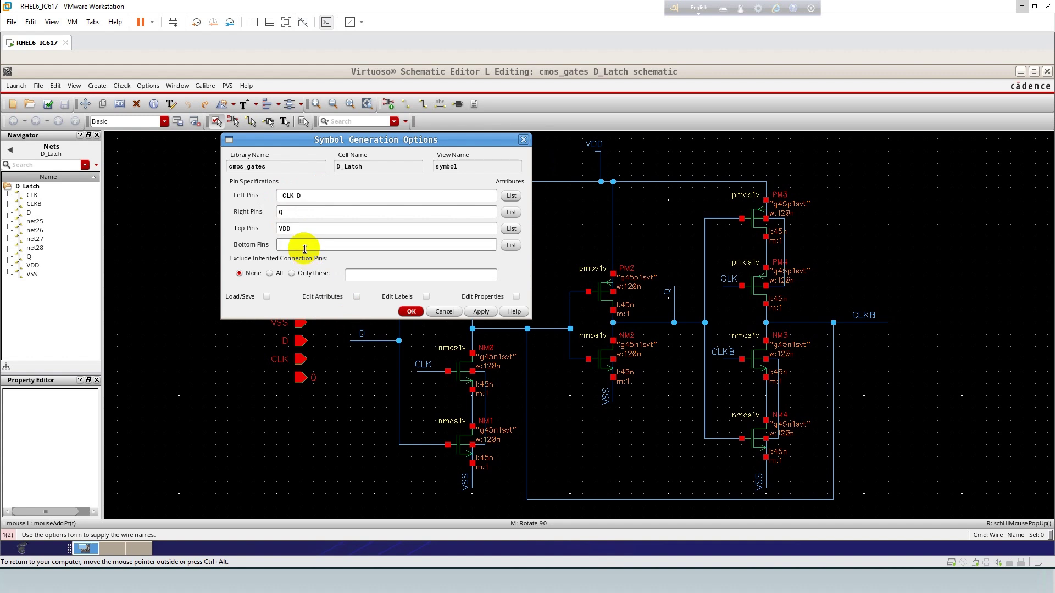
pyautogui.hotkey('ctrl', 'v')
pyautogui.click(411, 312)
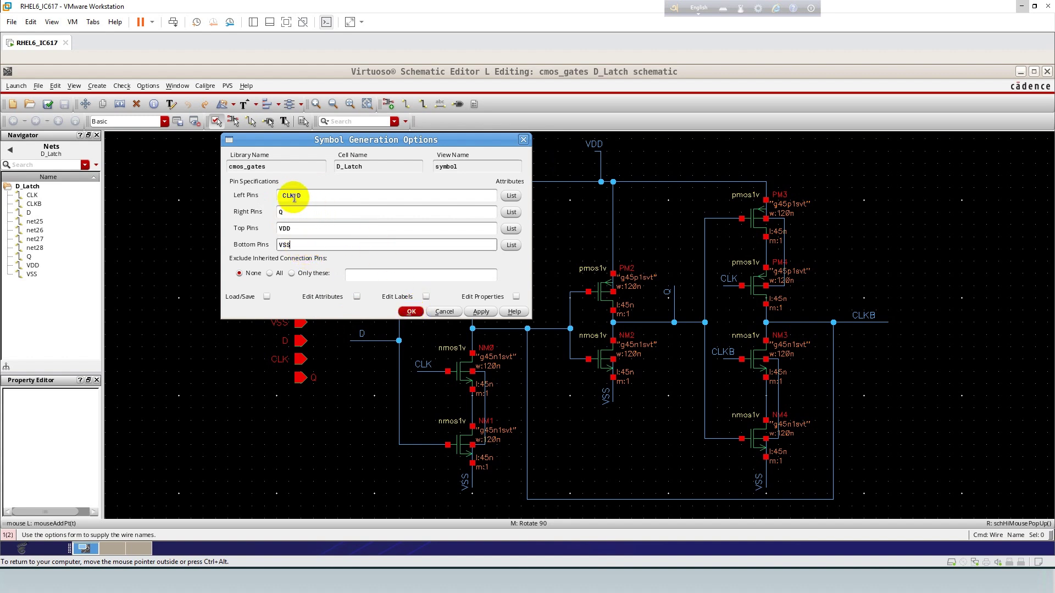
# - Put D ahead of CLK in the left pins and generate the symbol
pyautogui.moveTo(297, 196); pyautogui.dragTo(302, 197)
pyautogui.hotkey('ctrl', 'x')
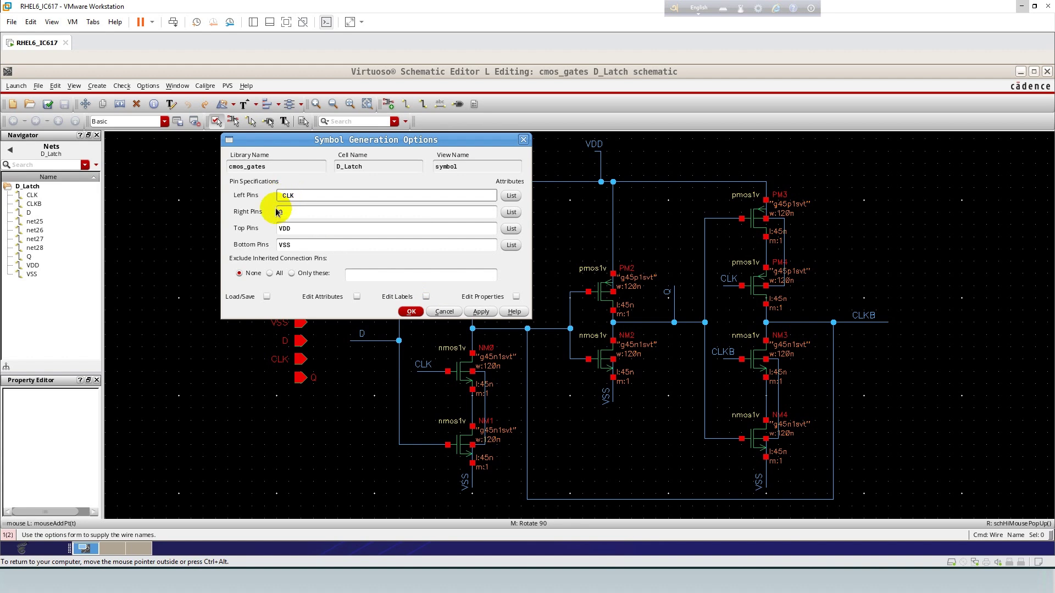
pyautogui.click(411, 311)
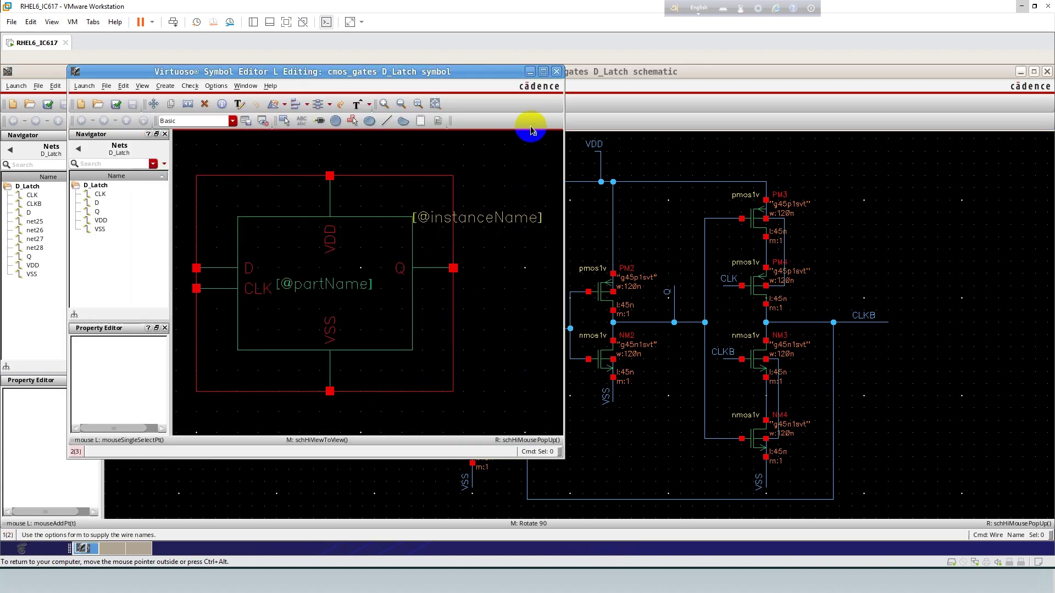
pyautogui.click(543, 72)
pyautogui.press('f')
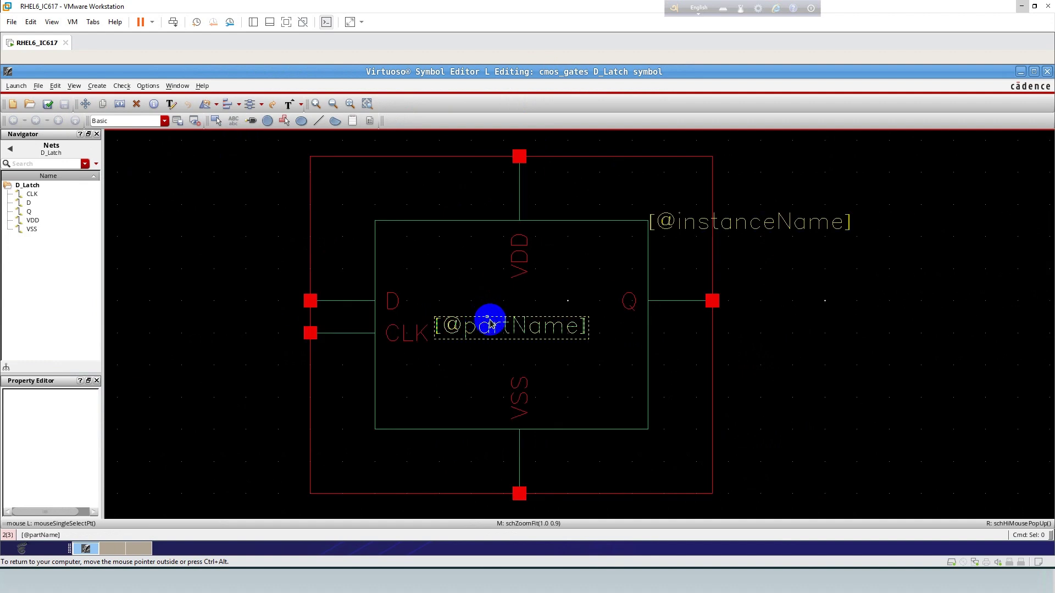
pyautogui.moveTo(708, 324); pyautogui.dragTo(600, 303)
pyautogui.click(481, 327)
pyautogui.press('Delete')
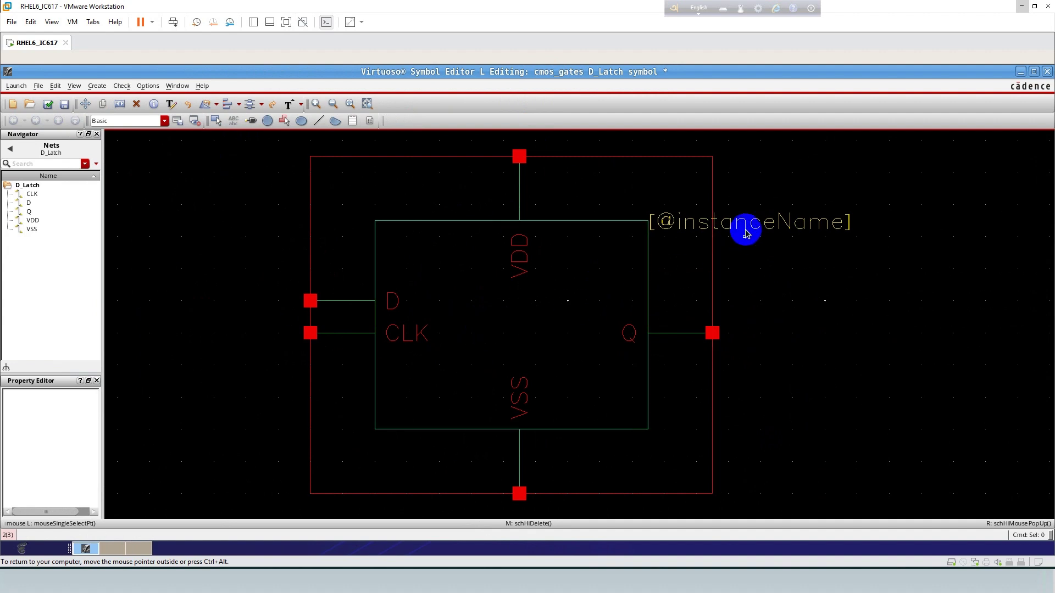
pyautogui.click(746, 220)
pyautogui.click(746, 221)
pyautogui.write('D')
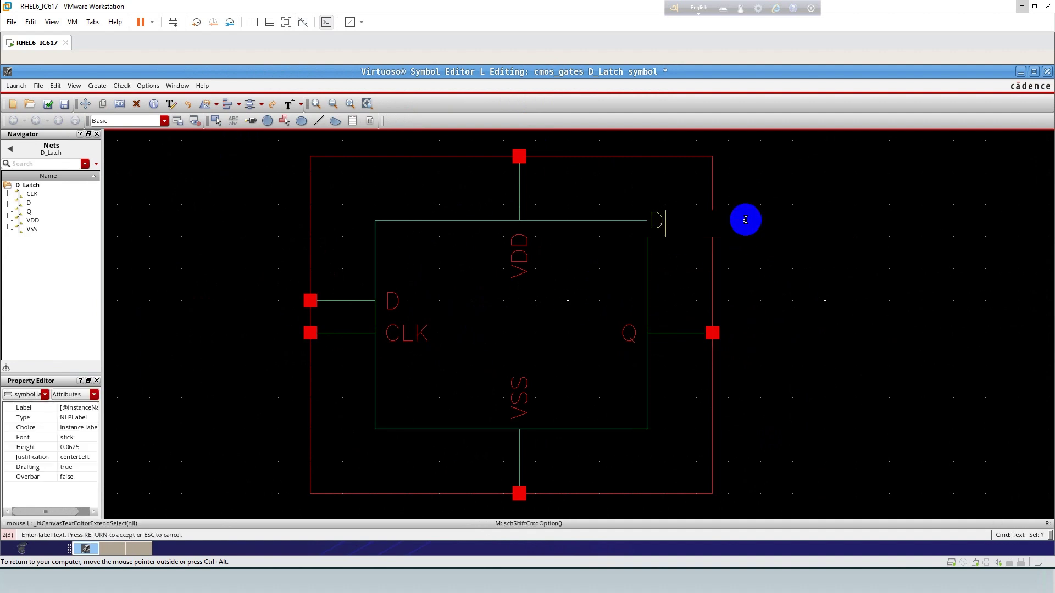
pyautogui.write('_')
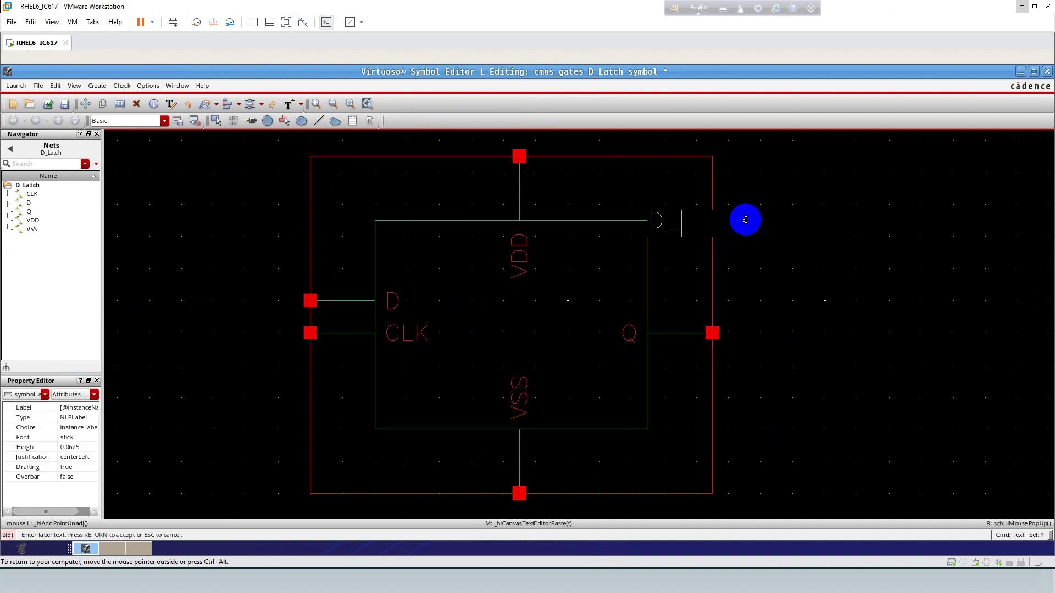
pyautogui.write('Latch')
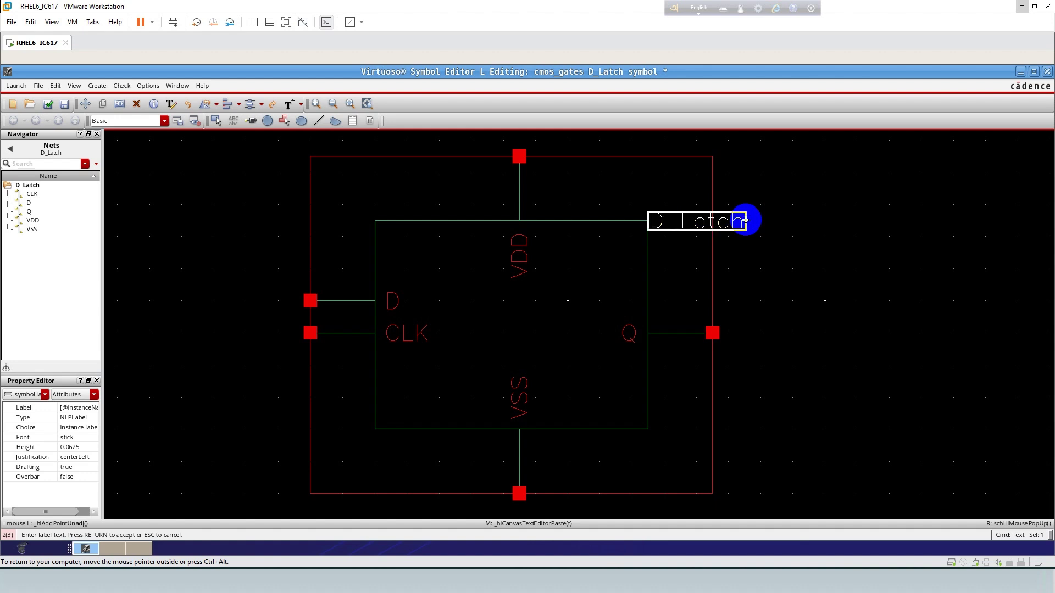
pyautogui.press('Return')
# - Move the D_Latch label to the centre of the symbol body, and check and save the symbol
pyautogui.press('s')
pyautogui.click(746, 220)
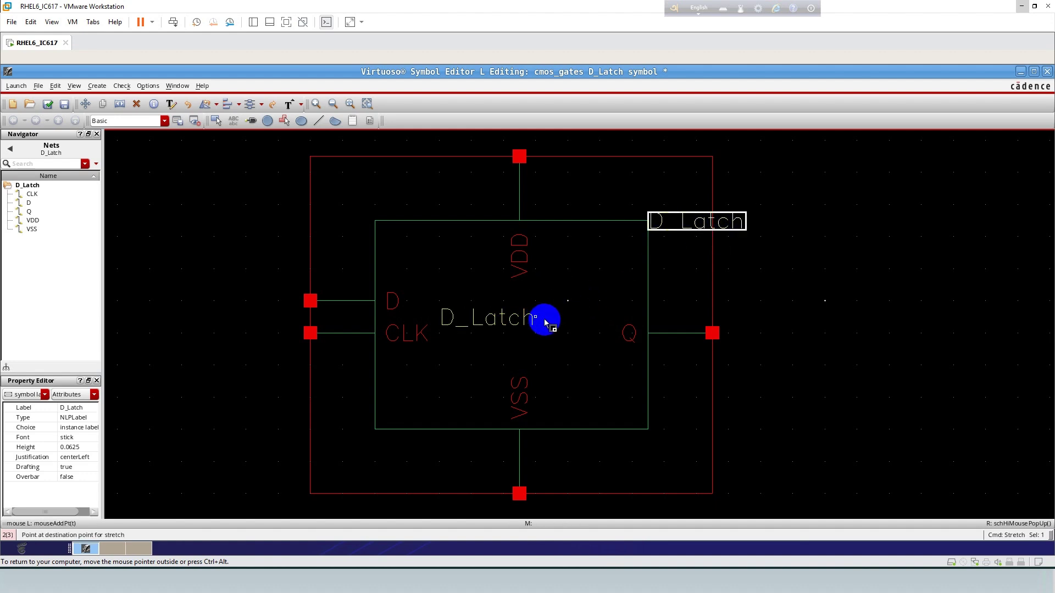
pyautogui.press('f')
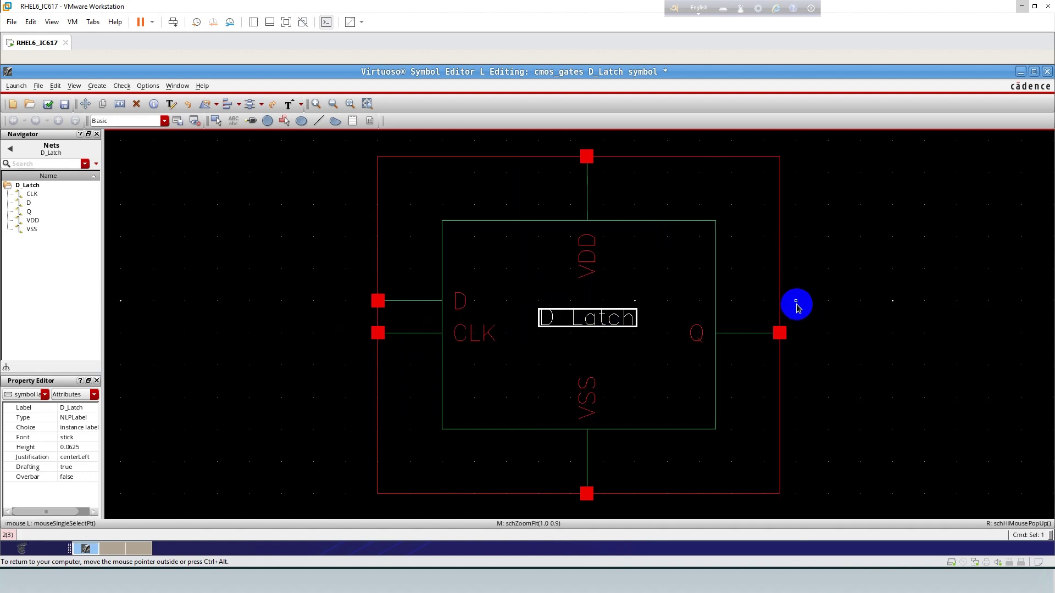
pyautogui.click(297, 224)
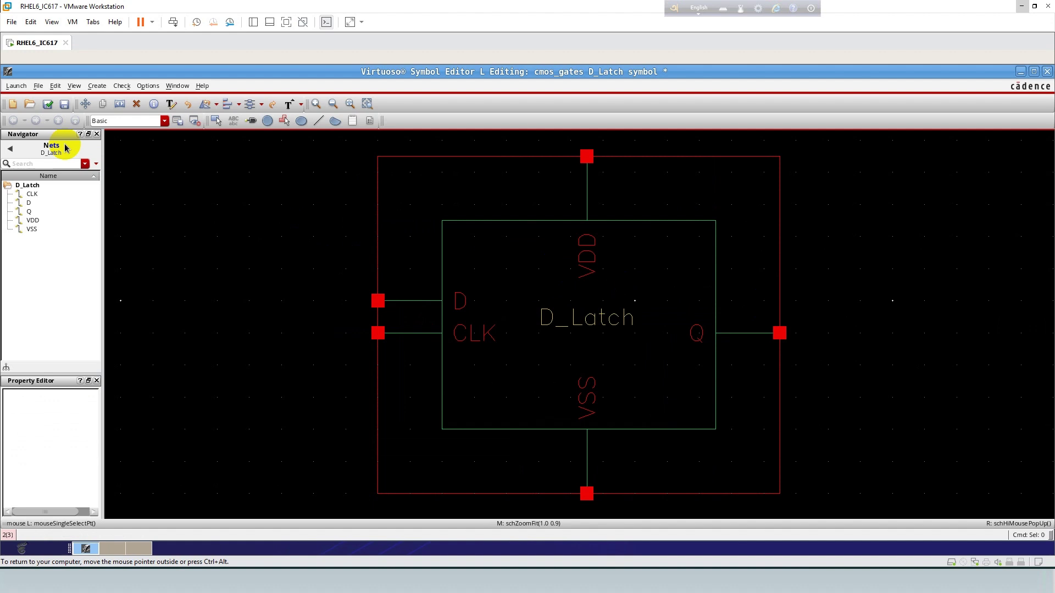
pyautogui.click(48, 105)
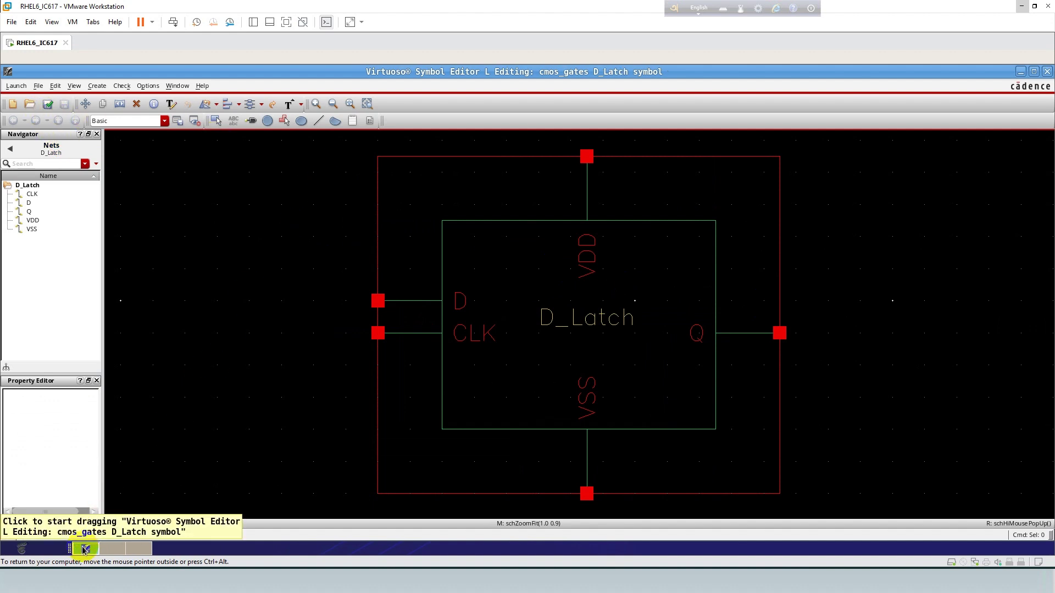
pyautogui.click(664, 443)
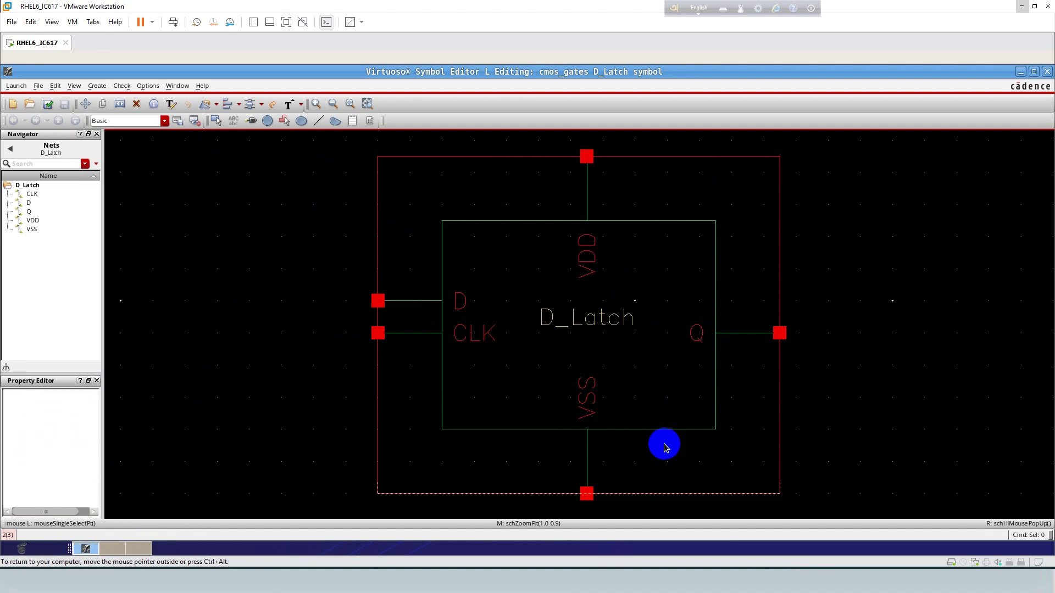
# - Minimize the symbol and schematic windows and create a new schematic cell D_Latch_Test in the cmos_gates library, with its window maximized
pyautogui.click(1020, 72)
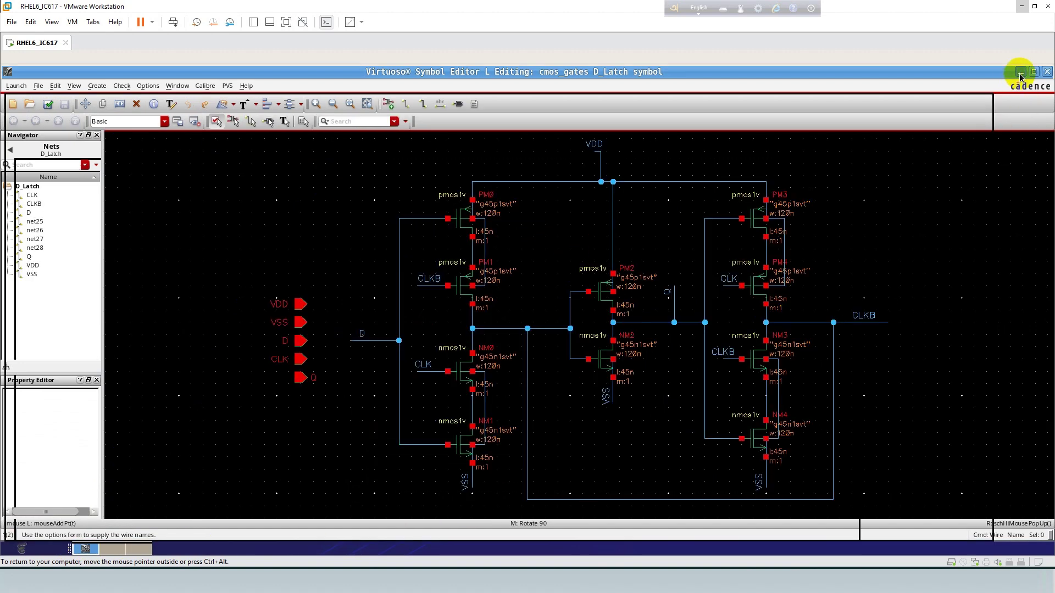
pyautogui.click(1021, 71)
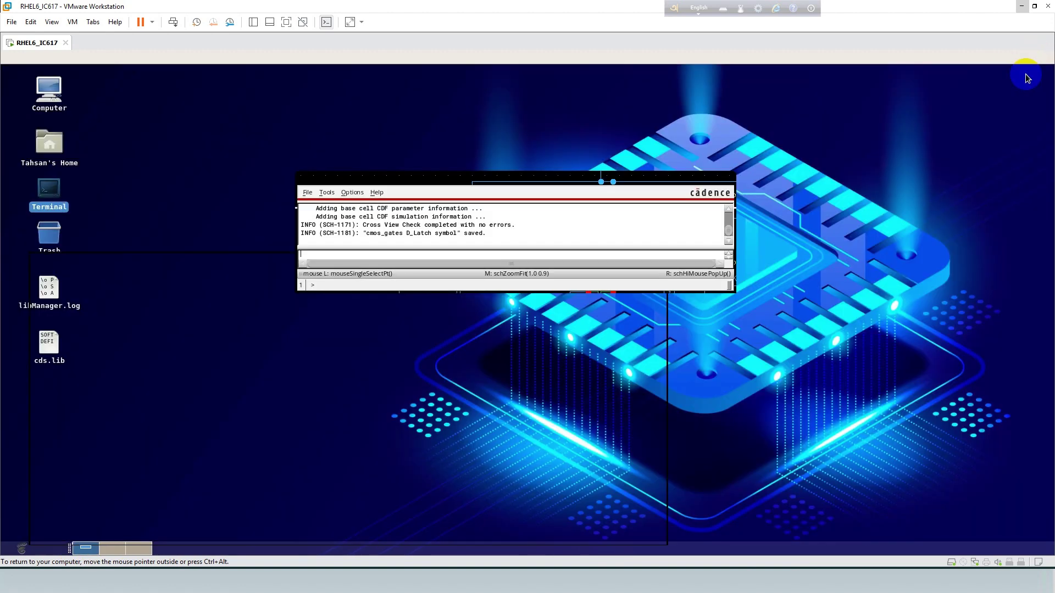
pyautogui.click(307, 192)
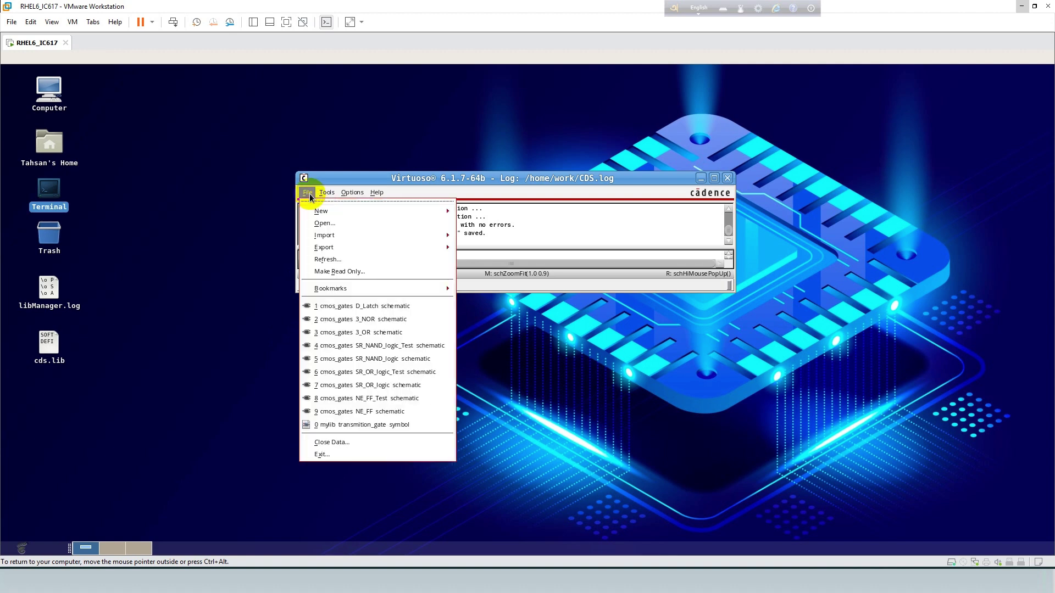
pyautogui.moveTo(440, 211)
pyautogui.click(475, 231)
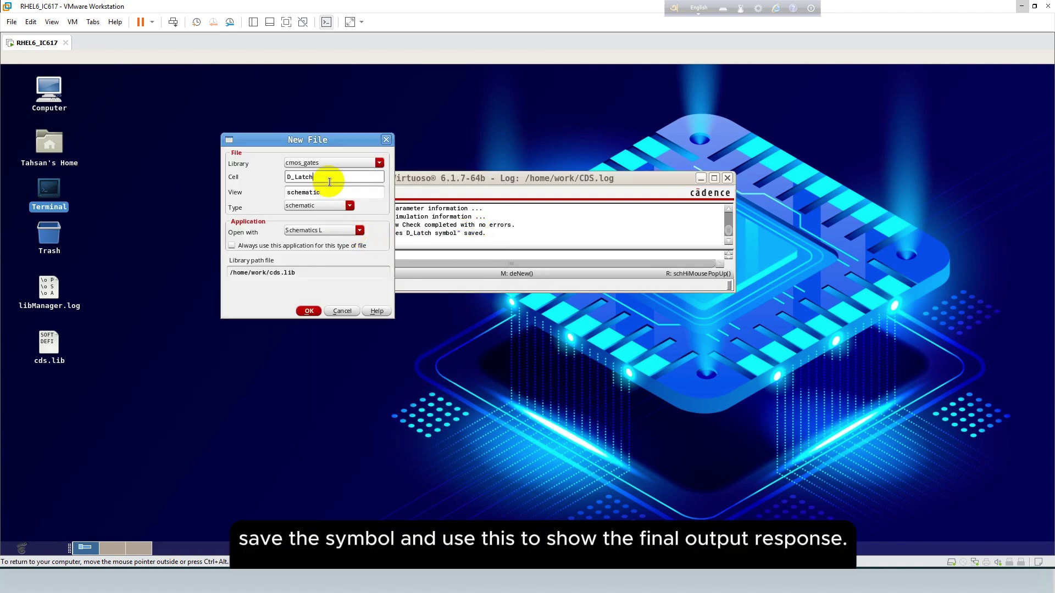
pyautogui.write('_Test')
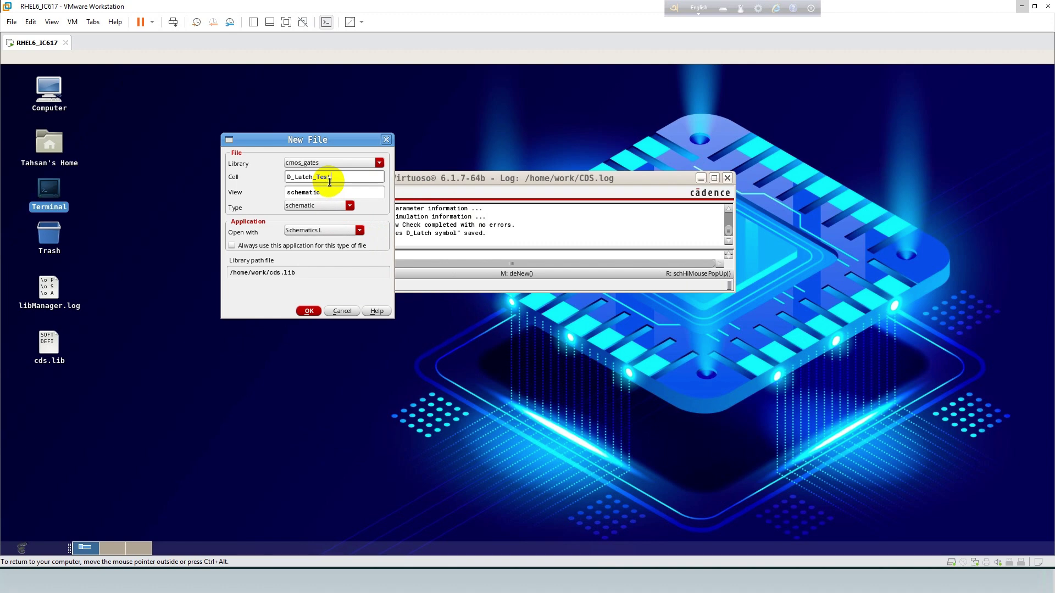
pyautogui.click(309, 311)
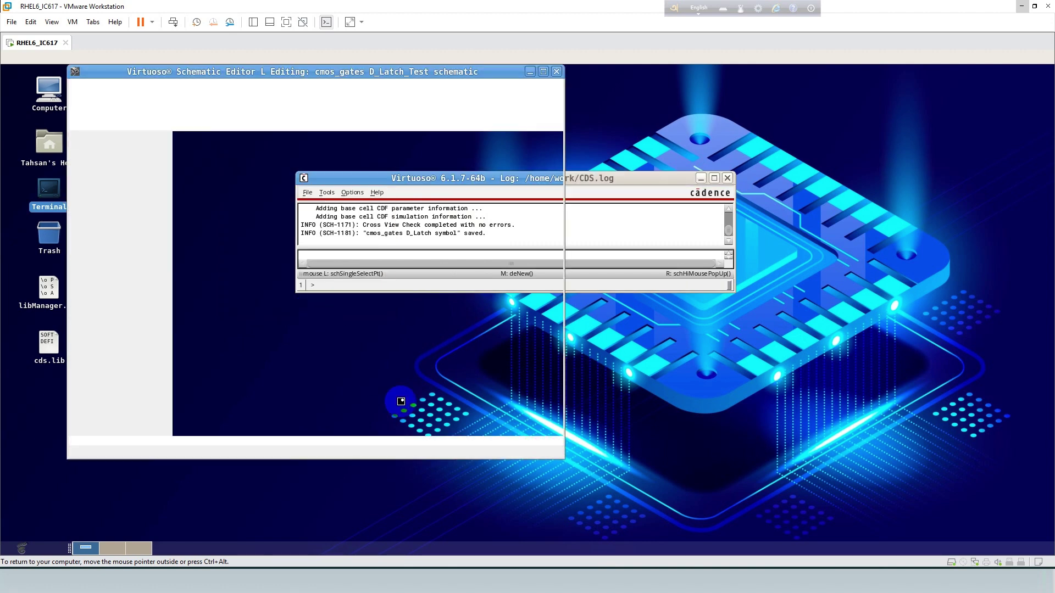
pyautogui.click(543, 71)
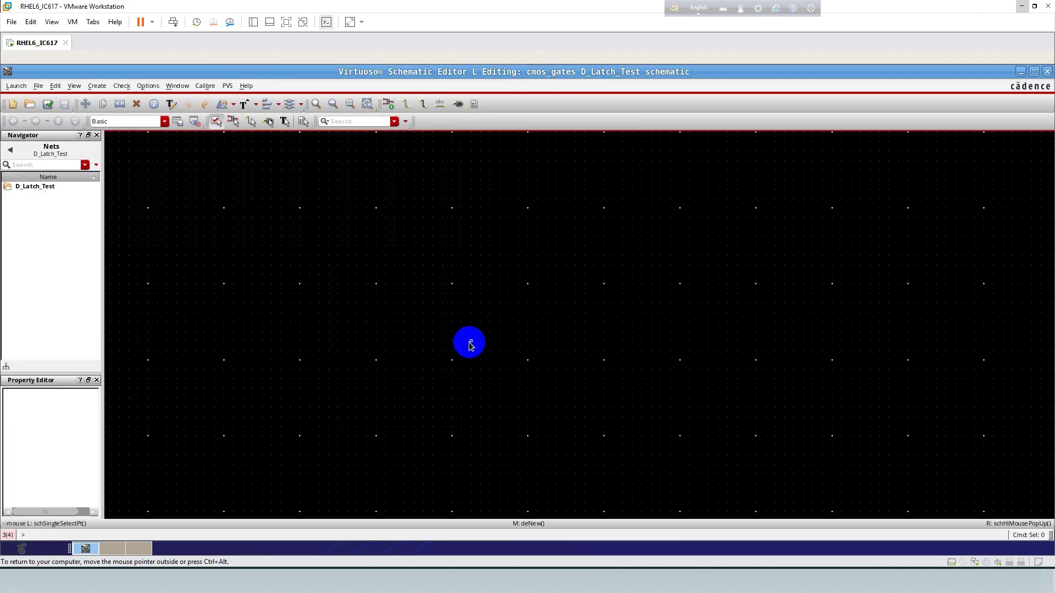
# - Place one D_Latch symbol instance from the cmos_gates library near the centre of the schematic
pyautogui.press('i')
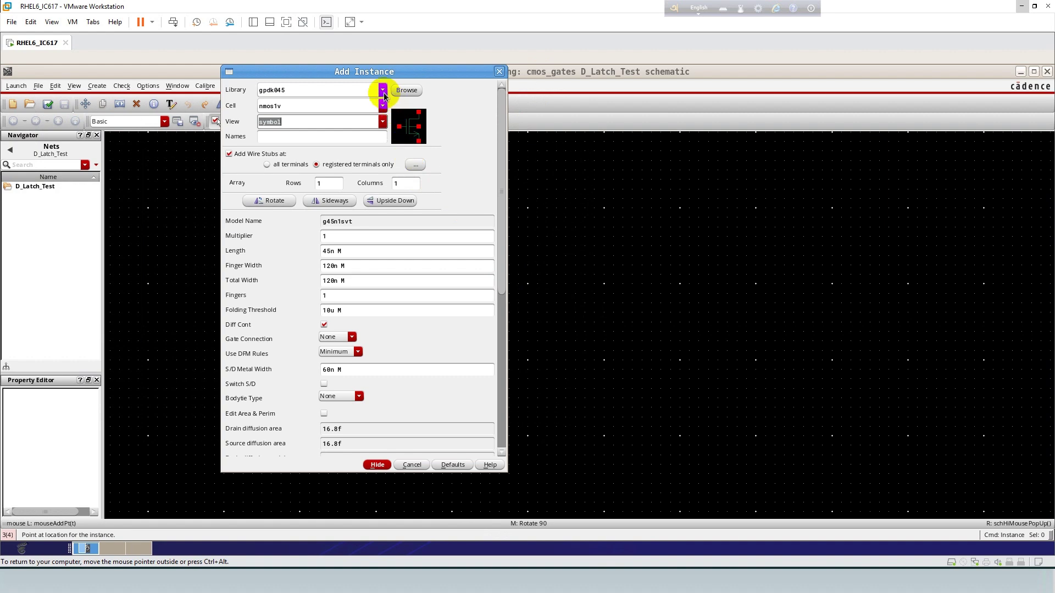
pyautogui.click(383, 91)
pyautogui.click(280, 176)
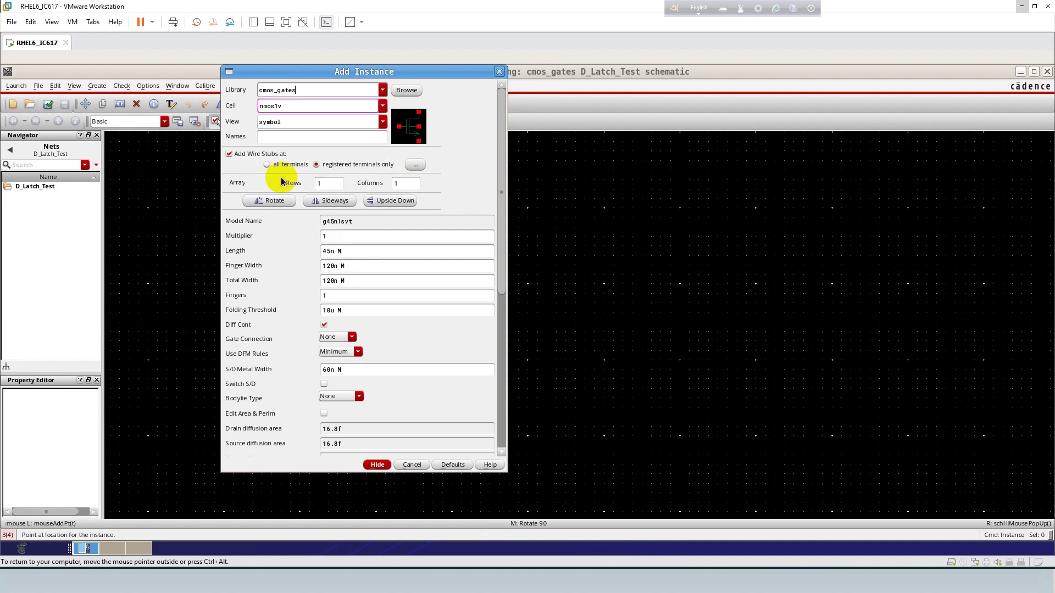
pyautogui.click(277, 108)
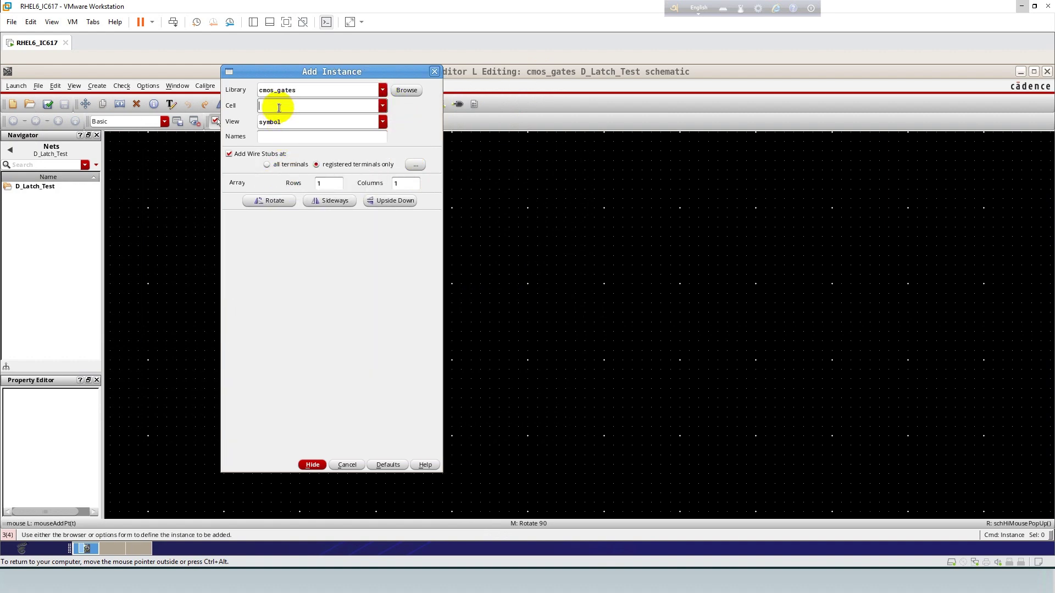
pyautogui.write('D')
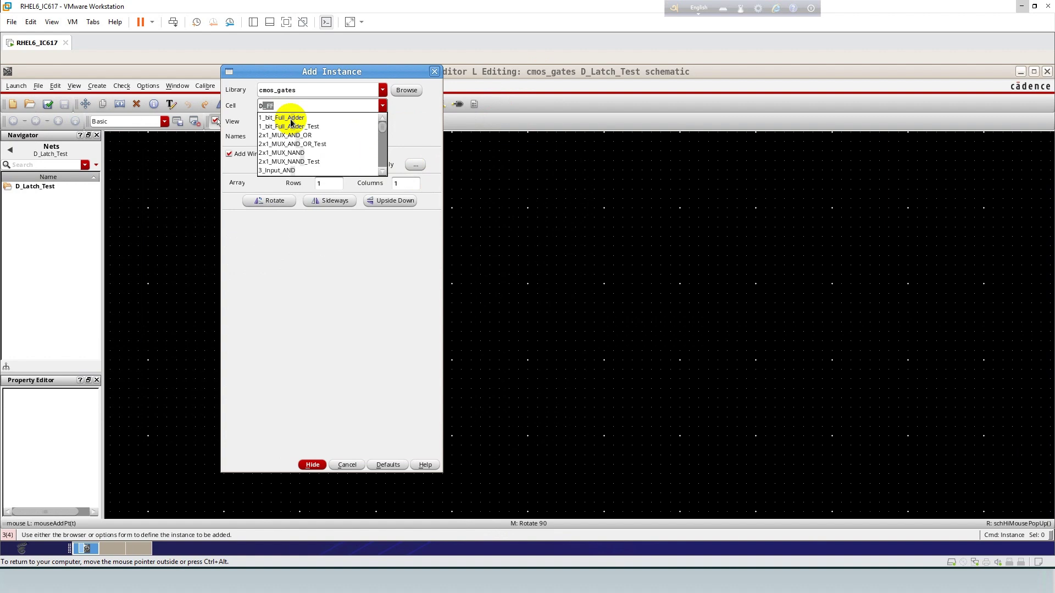
pyautogui.write('_Latch')
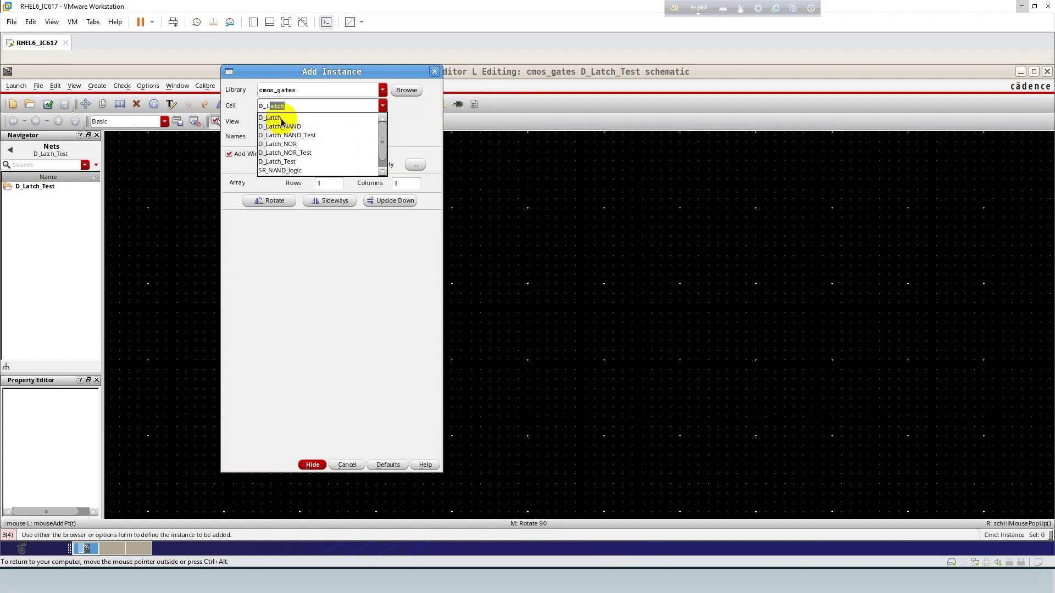
pyautogui.click(280, 117)
pyautogui.press('Return')
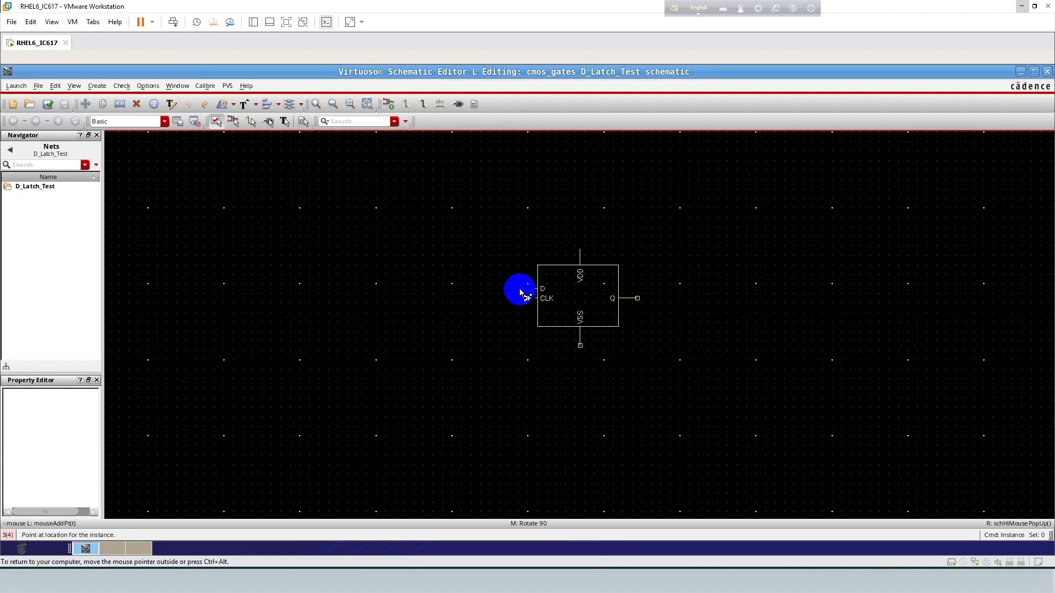
pyautogui.scroll(1, 485, 269)
pyautogui.click(431, 313)
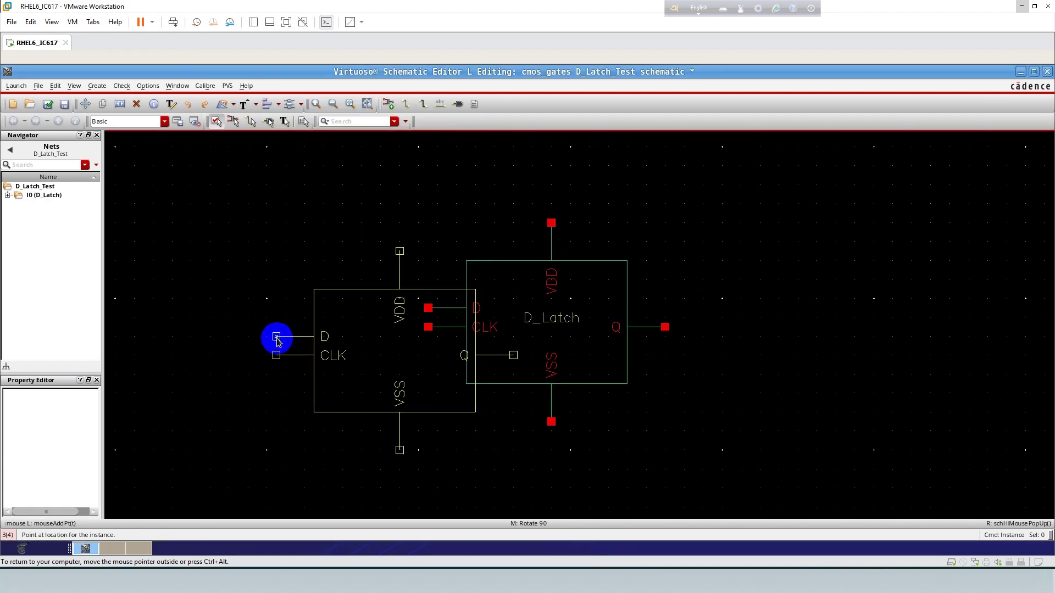
pyautogui.press('Escape')
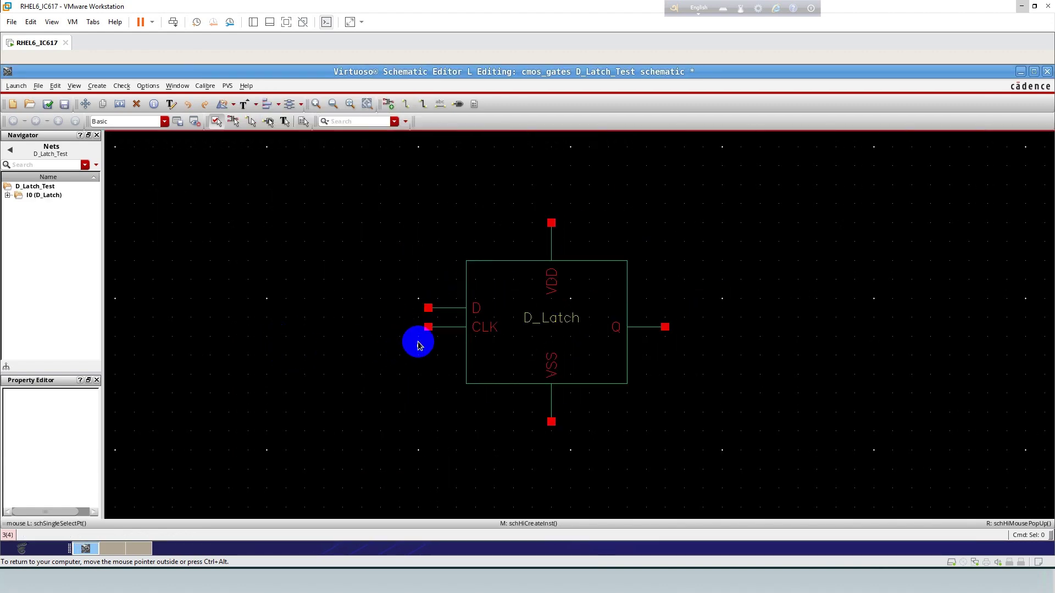
# - Place a vdc source from analogLib at the far left of the D_Latch block
pyautogui.press('i')
pyautogui.click(383, 90)
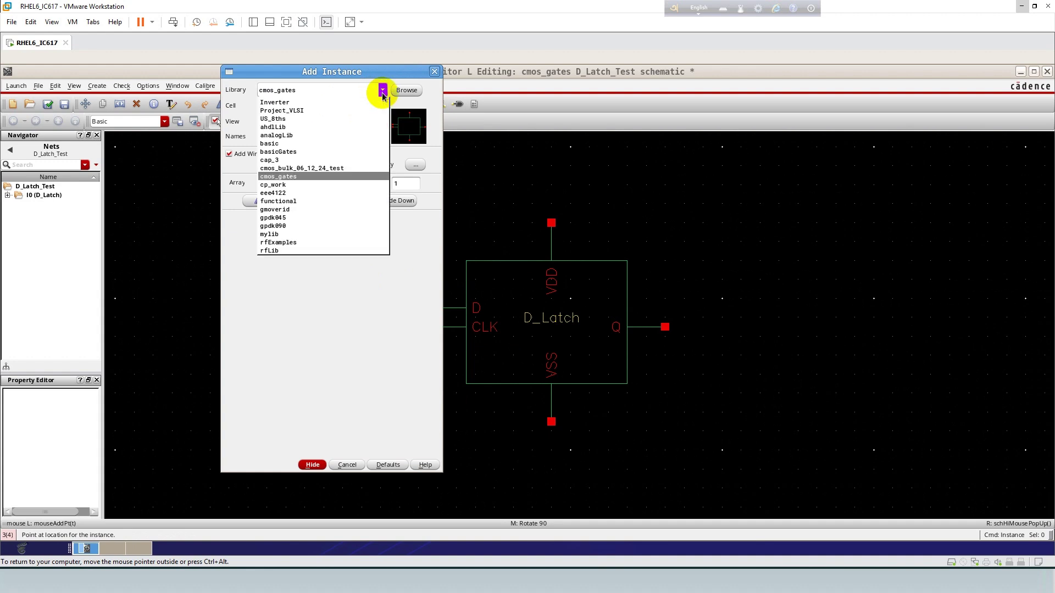
pyautogui.click(302, 137)
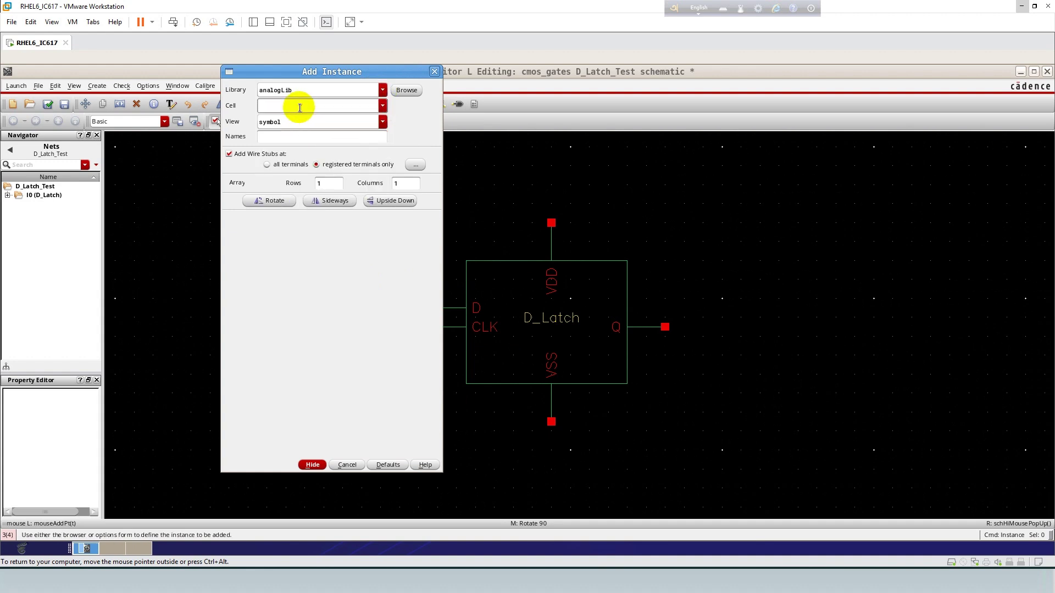
pyautogui.write('vdc')
pyautogui.click(285, 118)
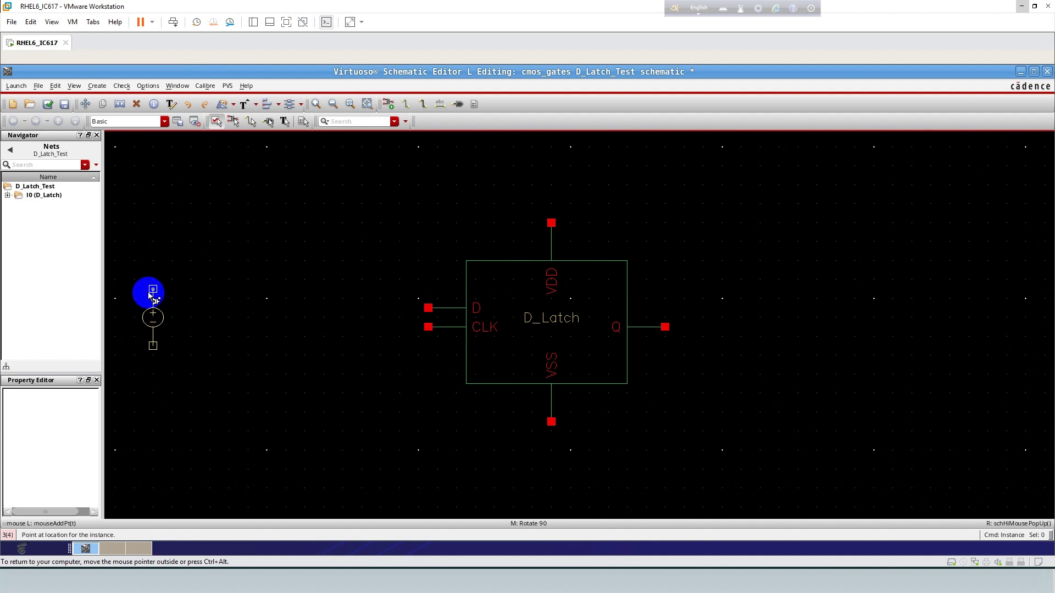
pyautogui.click(152, 289)
pyautogui.press('Escape')
# - Place two vpulse sources from analogLib side by side between the vdc source and the D_Latch block
pyautogui.press('i')
pyautogui.click(277, 108)
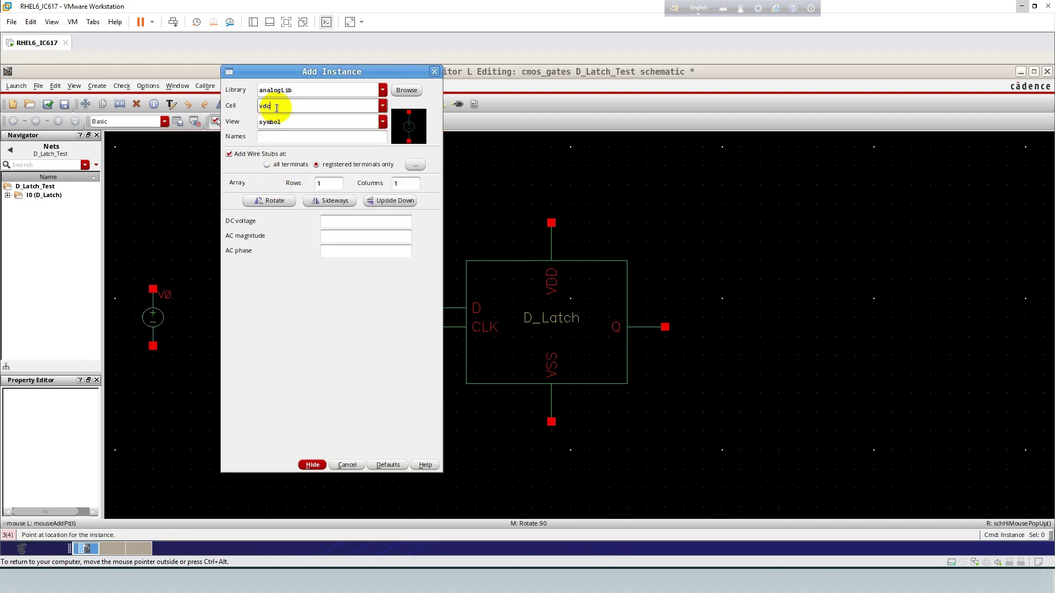
pyautogui.press('BackSpace')
pyautogui.press('BackSpace')
pyautogui.write('pul')
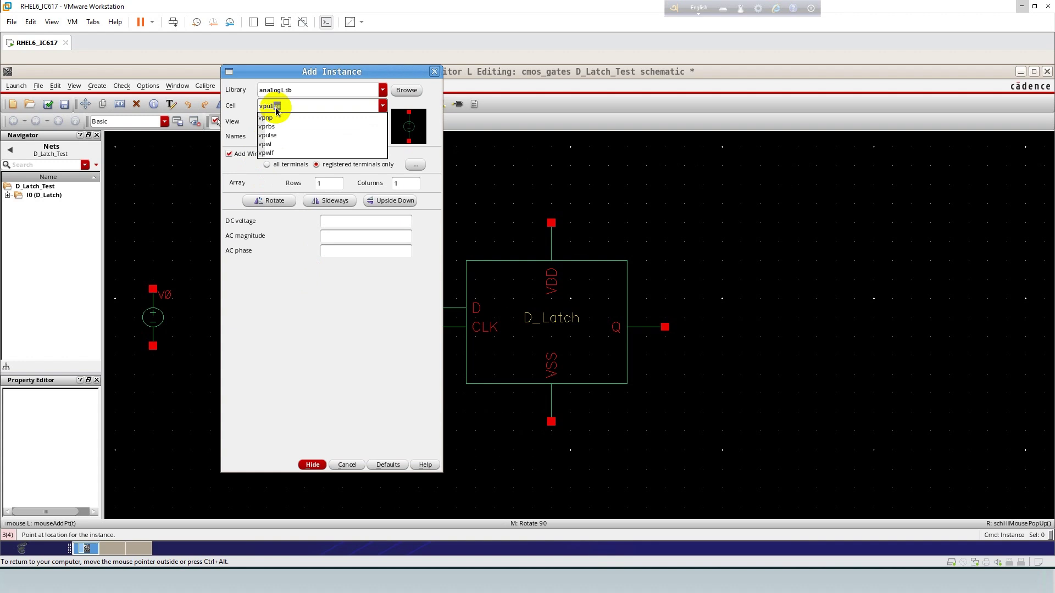
pyautogui.write('se')
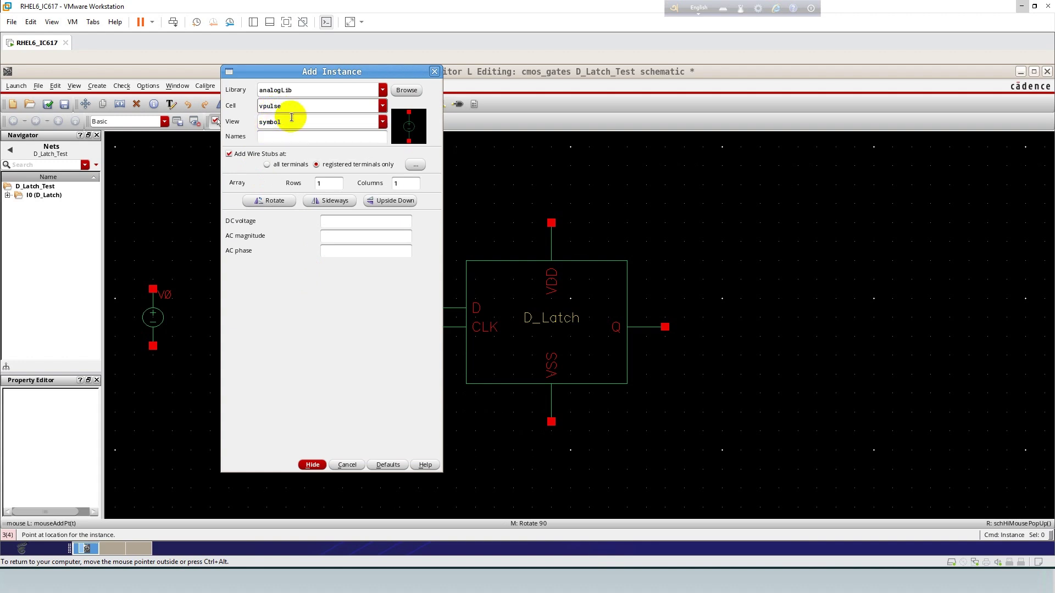
pyautogui.press('Tab')
pyautogui.press('Return')
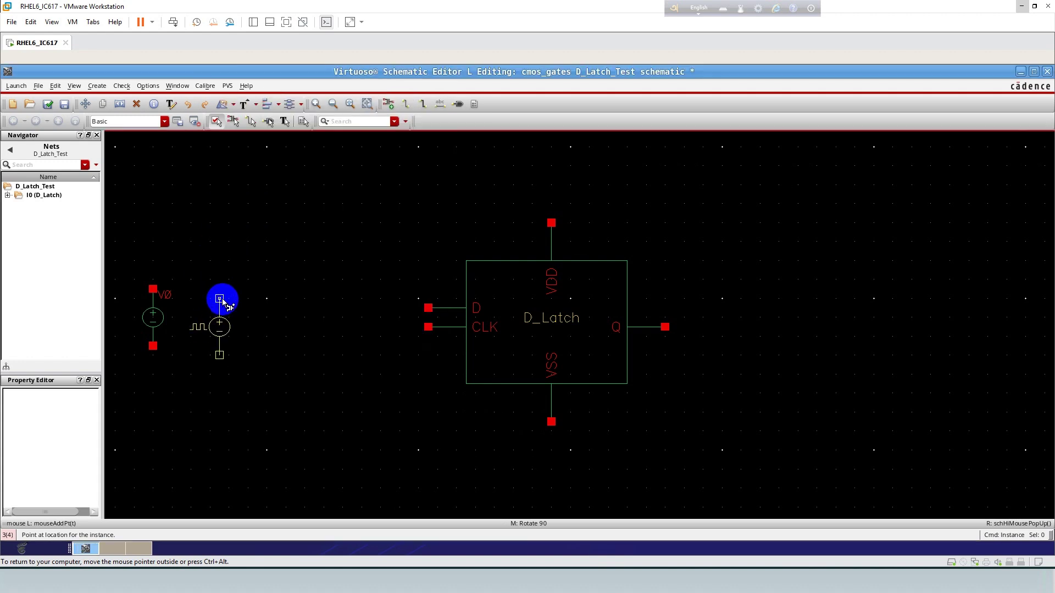
pyautogui.click(228, 291)
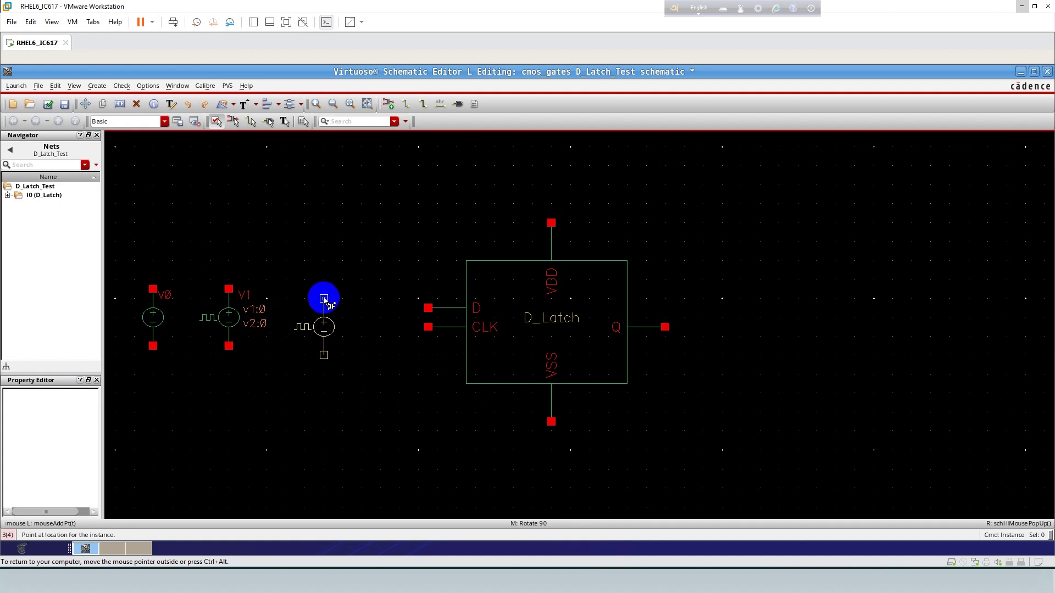
pyautogui.click(315, 293)
pyautogui.press('Escape')
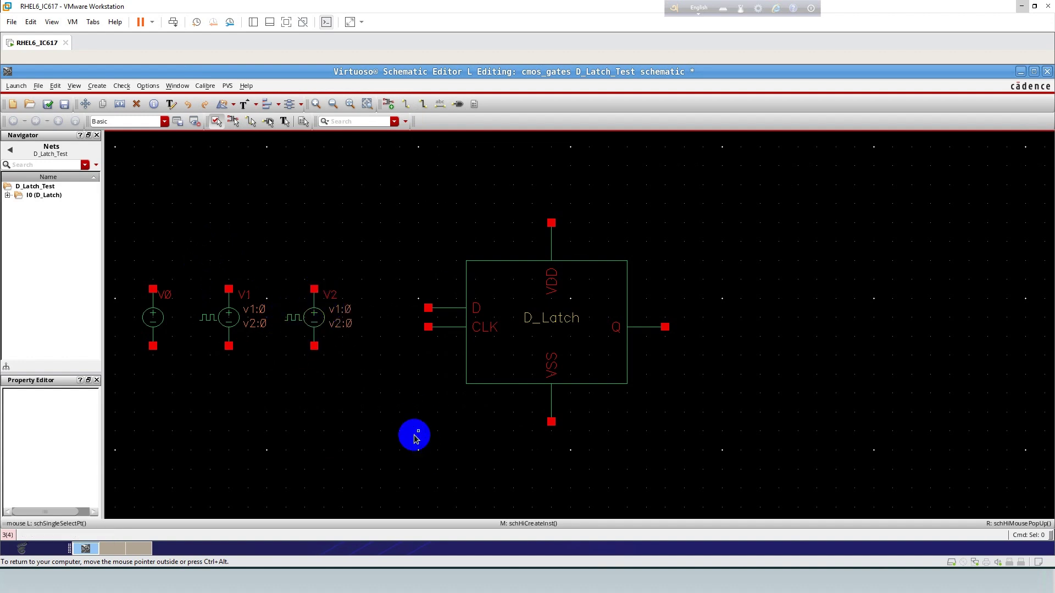
# - Place two gnd symbols from analogLib, one just below the VSS terminal and one below the voltage sources
pyautogui.press('i')
pyautogui.doubleClick(272, 106)
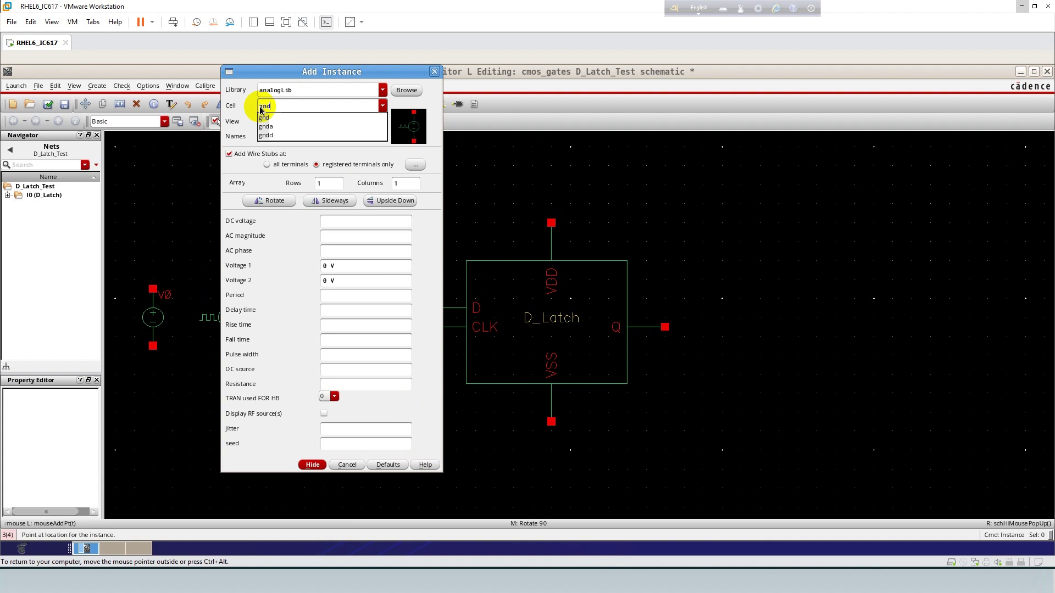
pyautogui.click(267, 117)
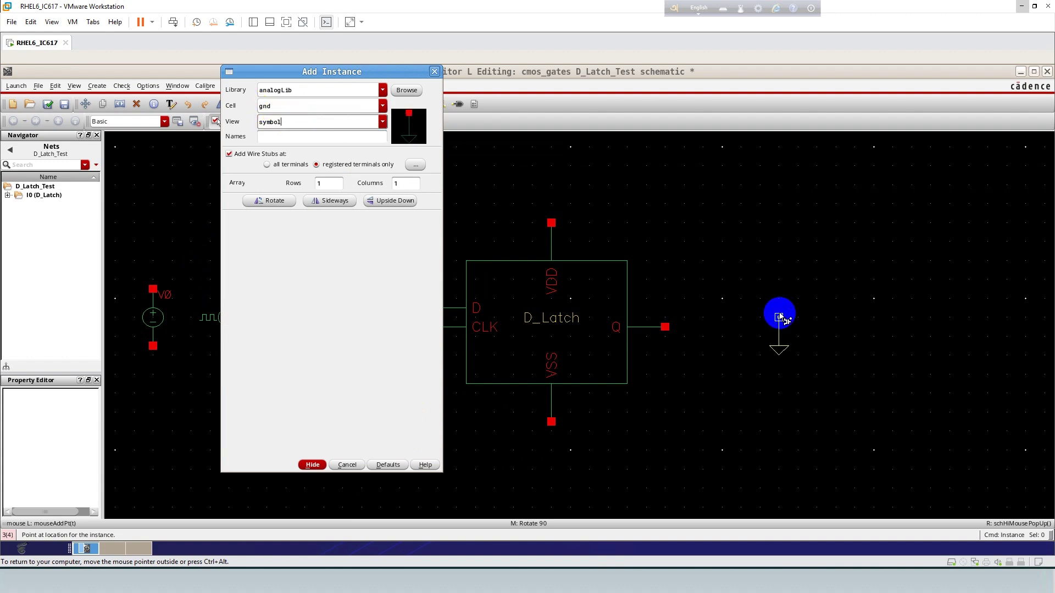
pyautogui.click(778, 317)
pyautogui.click(550, 443)
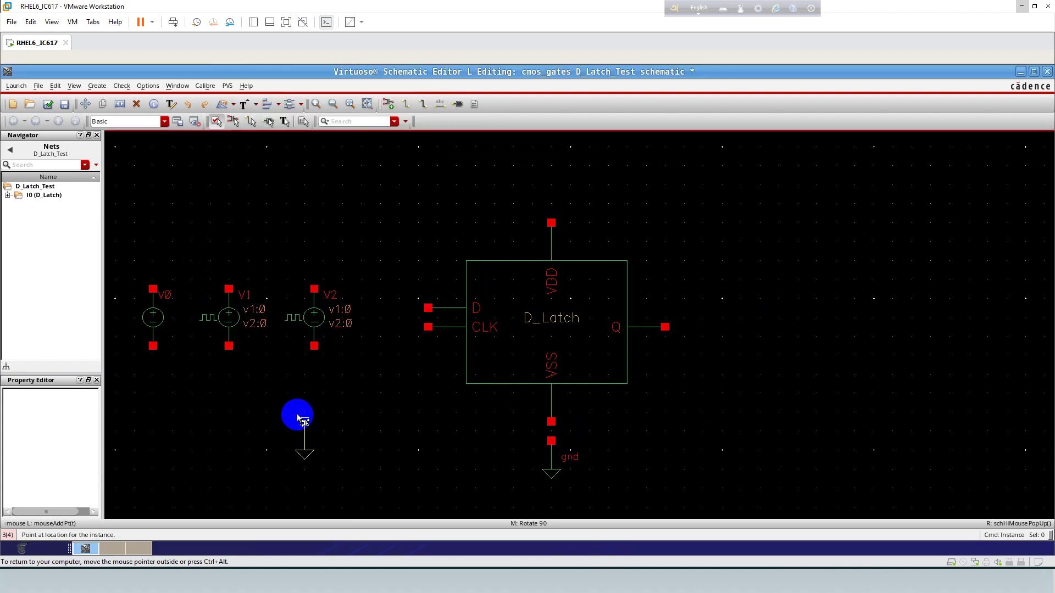
pyautogui.click(238, 383)
pyautogui.press('Escape')
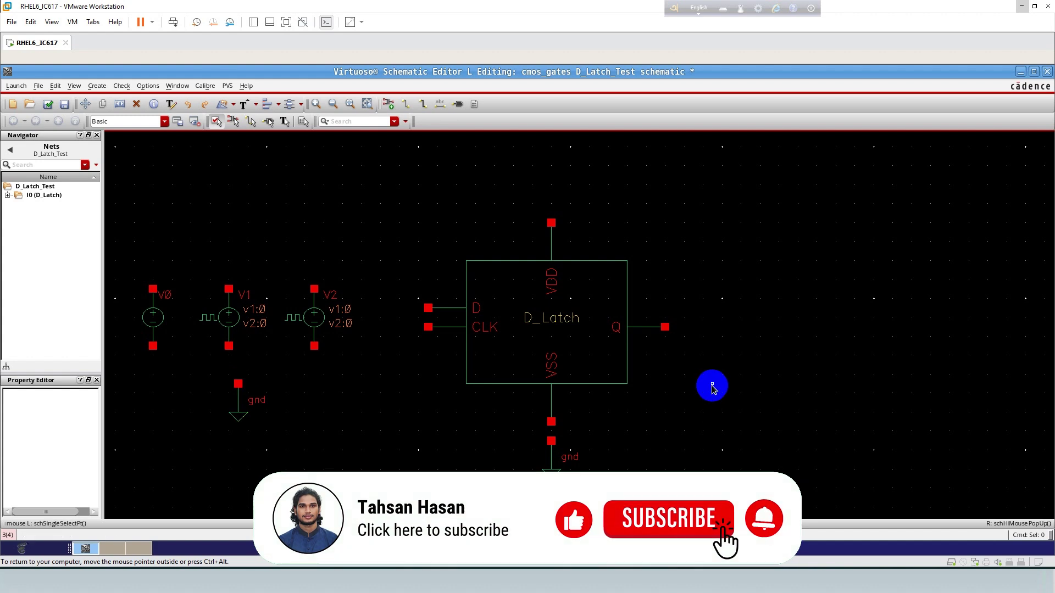
# - Place an output pin named Q to the right of the D_Latch block, level with its Q terminal
pyautogui.press('i')
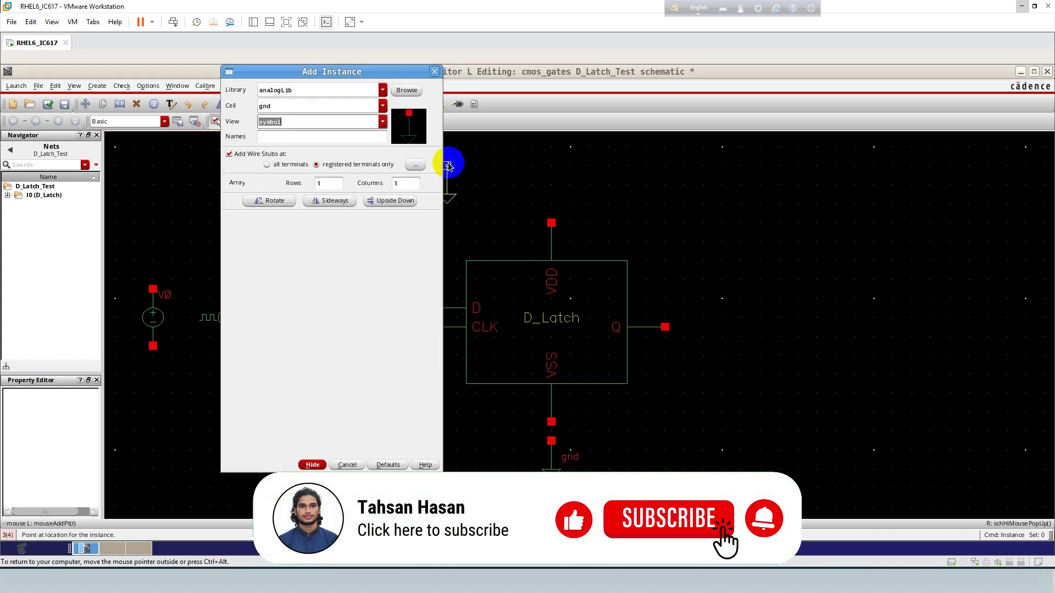
pyautogui.click(436, 72)
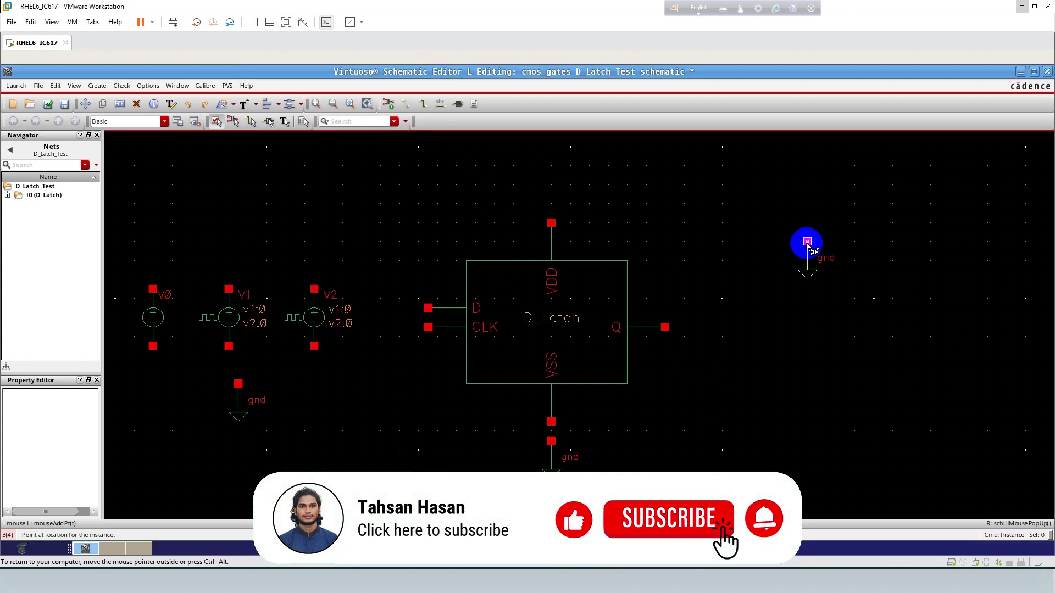
pyautogui.press('p')
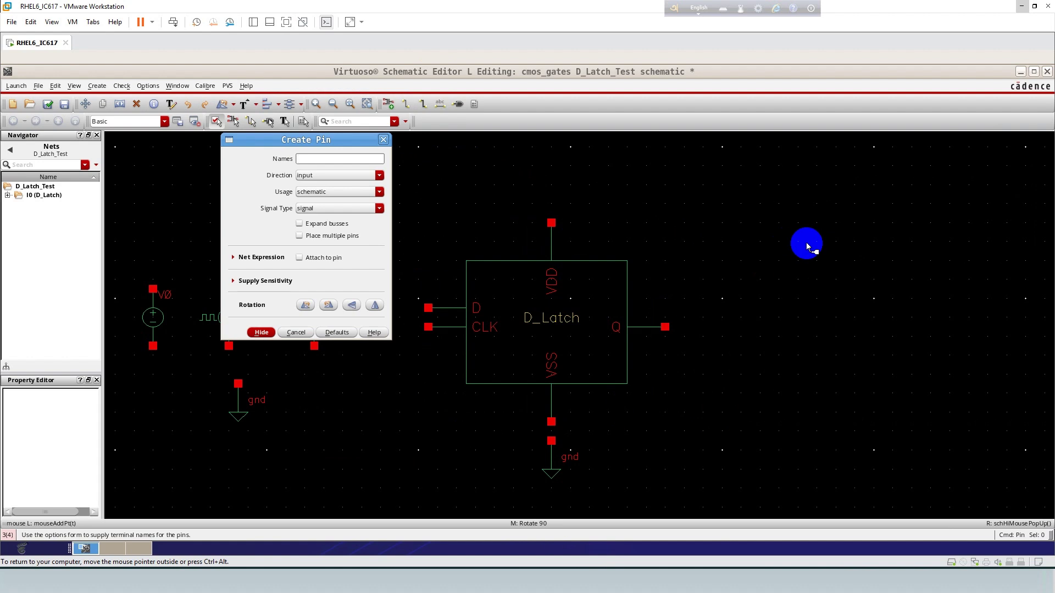
pyautogui.write('Q')
pyautogui.click(337, 177)
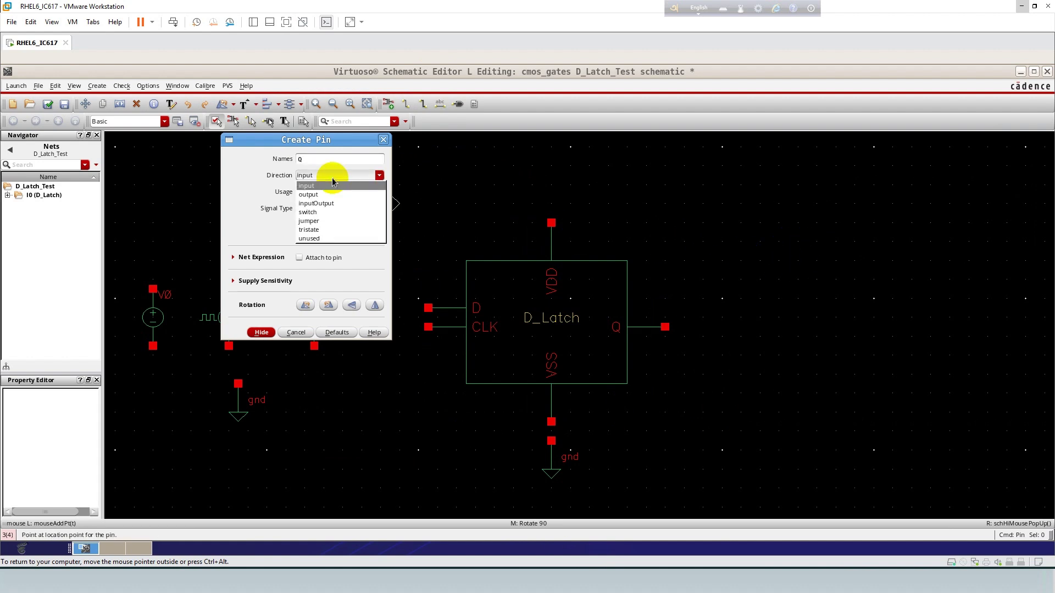
pyautogui.click(306, 186)
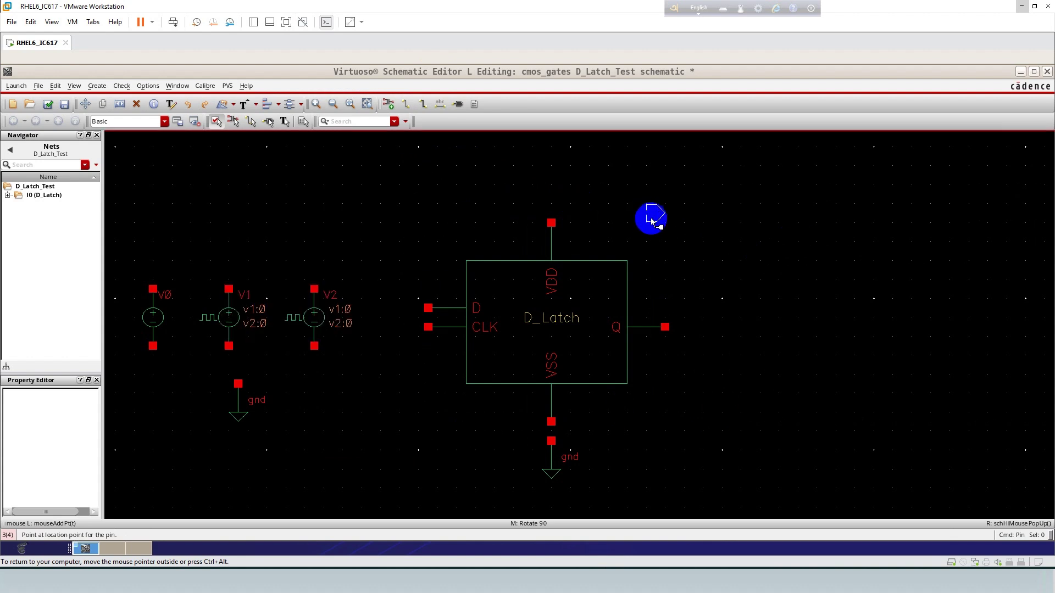
pyautogui.click(761, 327)
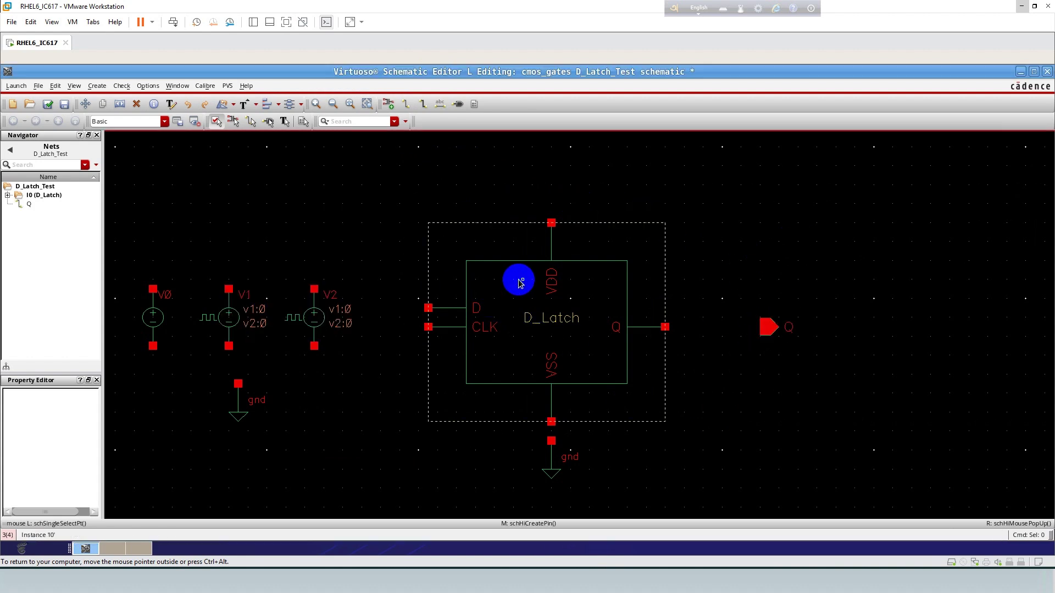
# - Wire the latch's Q terminal to the Q pin and its VSS terminal to the gnd symbol below
pyautogui.press('w')
pyautogui.click(665, 327)
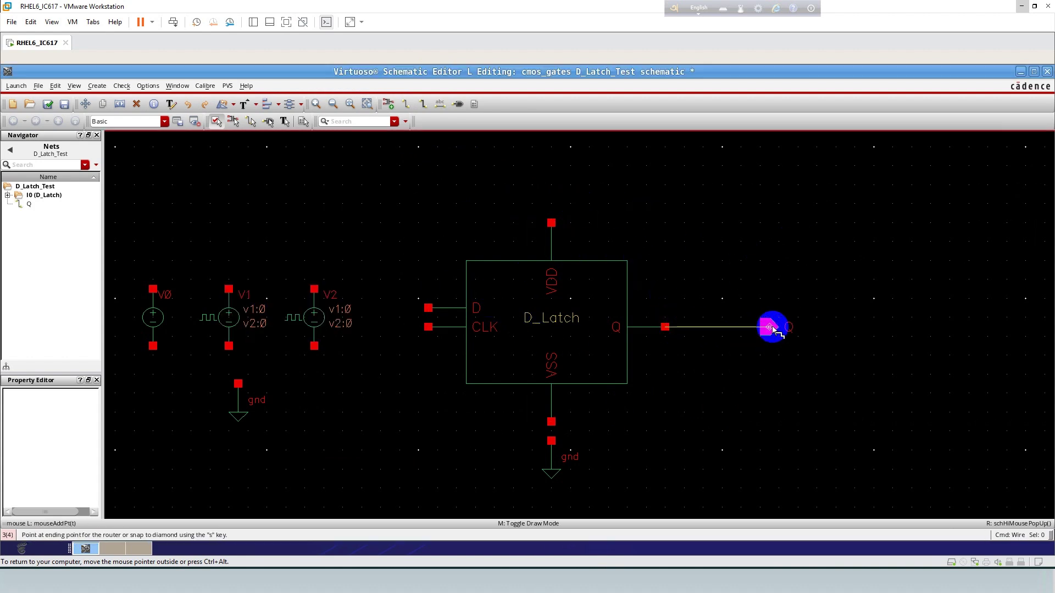
pyautogui.click(761, 327)
pyautogui.click(549, 439)
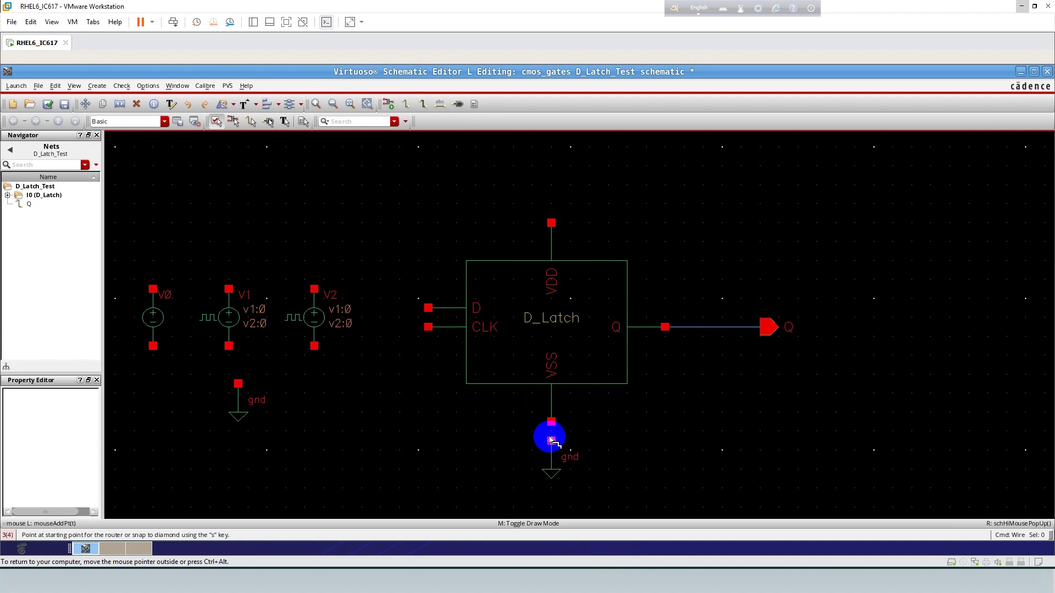
pyautogui.click(550, 422)
# - Draw short open-ended wire stubs outward from the latch's D, CLK and VDD terminals
pyautogui.click(428, 308)
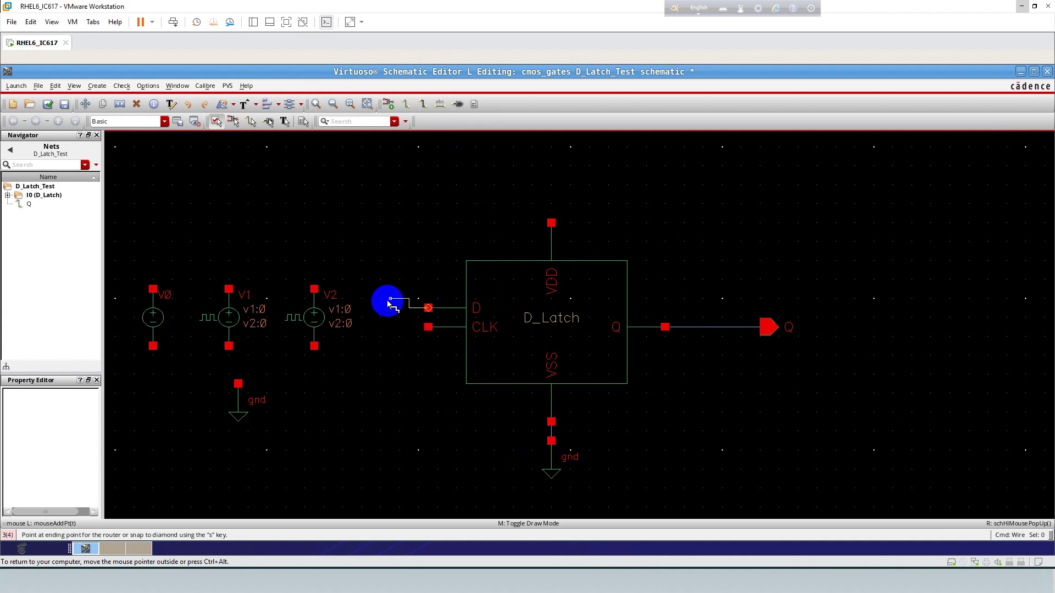
pyautogui.doubleClick(390, 307)
pyautogui.click(429, 326)
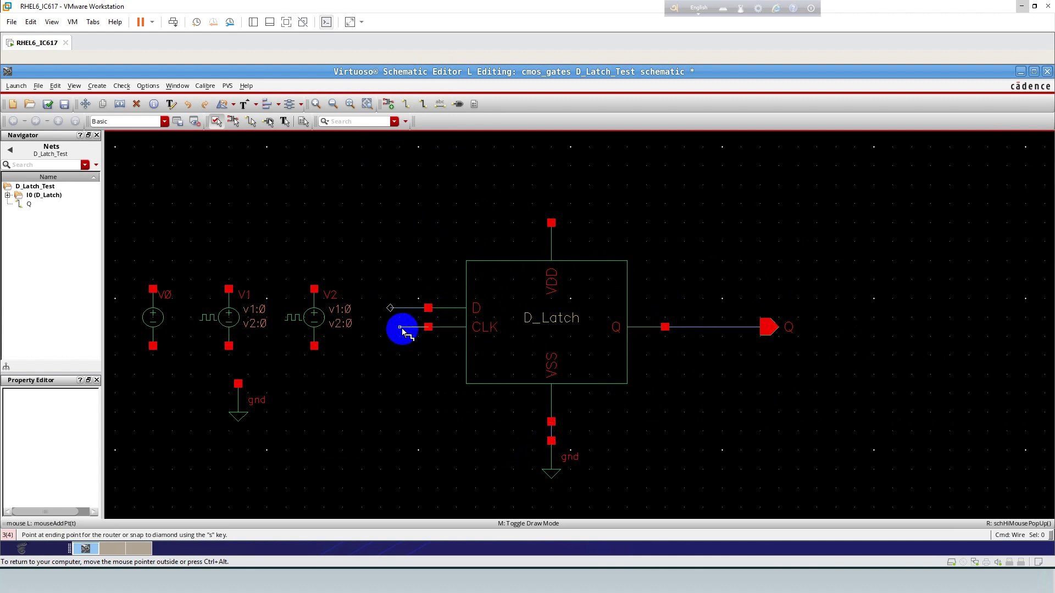
pyautogui.doubleClick(390, 327)
pyautogui.click(551, 222)
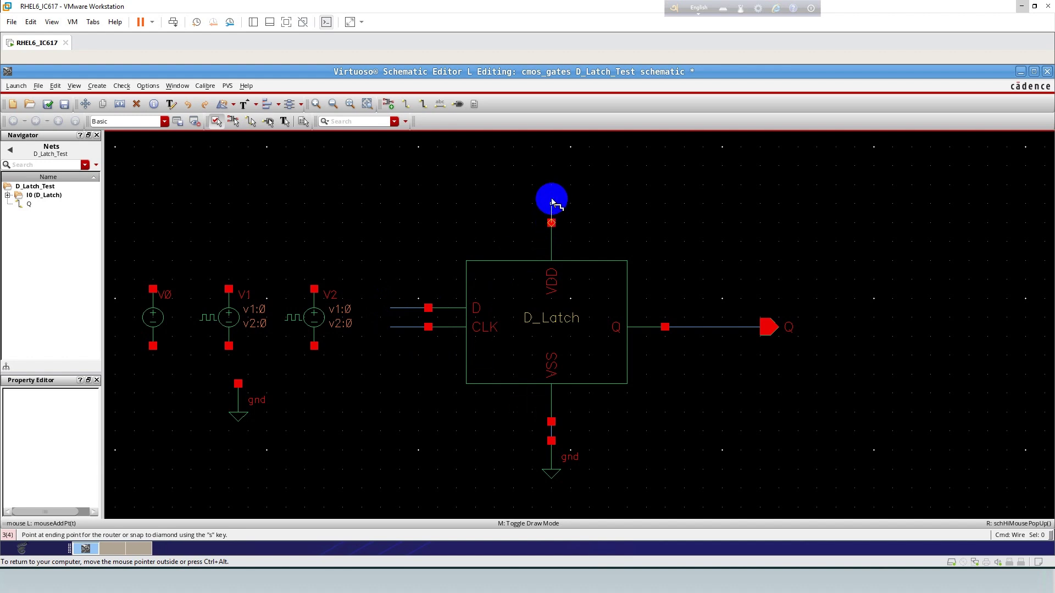
pyautogui.doubleClick(551, 195)
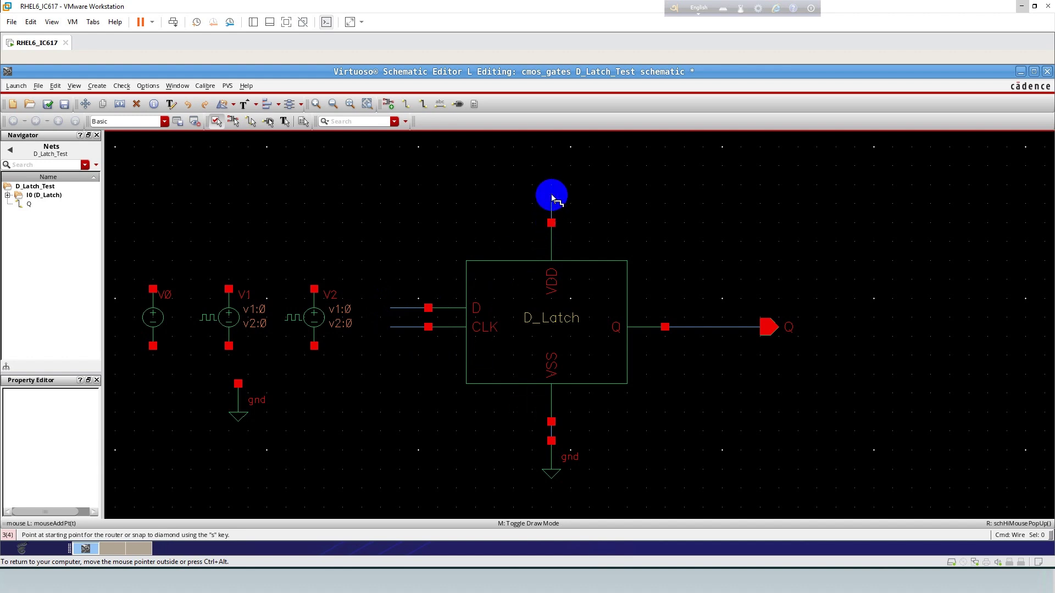
# - Draw short open-ended wire stubs upward from the positive terminals of sources V2, V1 and V0
pyautogui.click(314, 289)
pyautogui.doubleClick(313, 260)
pyautogui.click(229, 289)
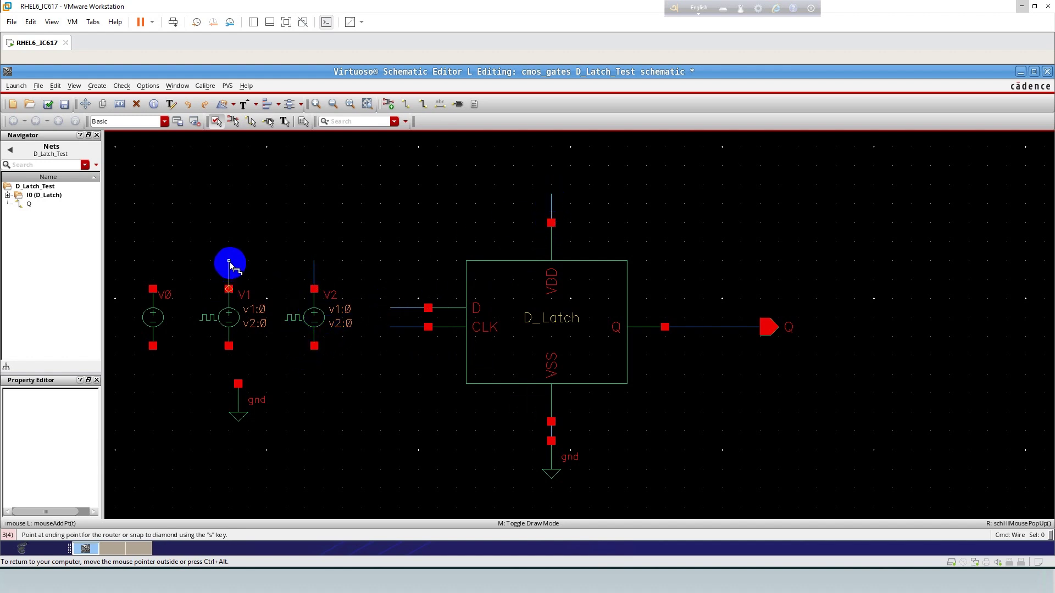
pyautogui.doubleClick(228, 261)
pyautogui.click(153, 289)
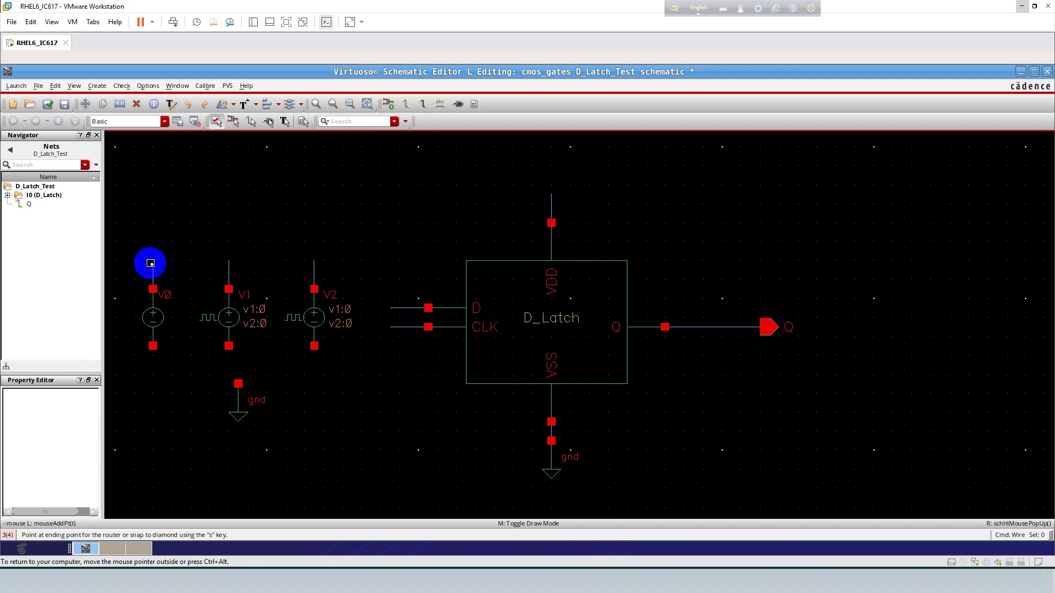
pyautogui.doubleClick(153, 262)
# - Wire the negative terminals of V0, V1 and V2 together and connect that wire to the gnd symbol below
pyautogui.click(153, 346)
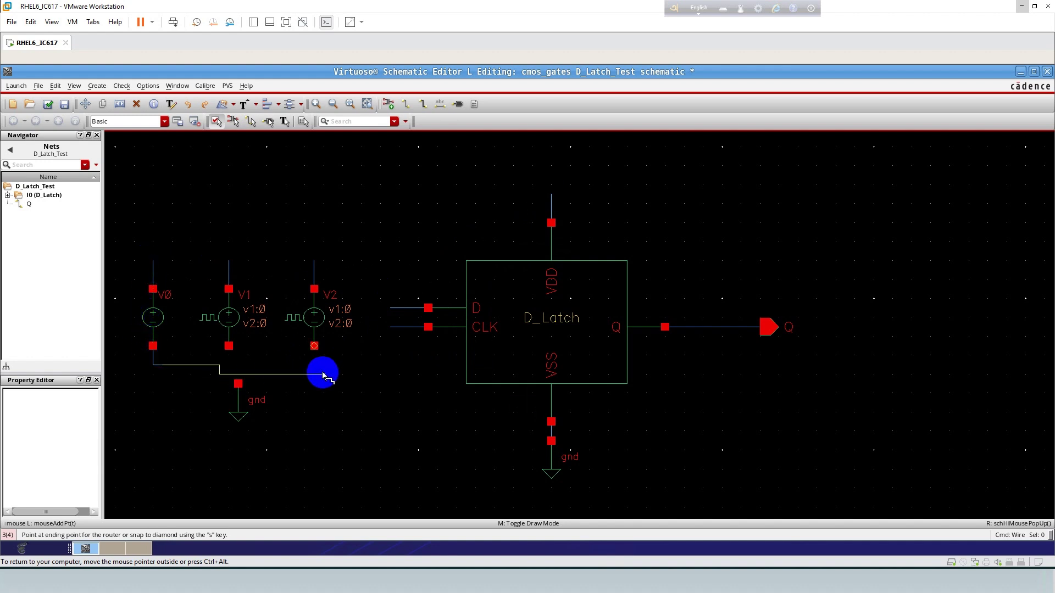
pyautogui.click(314, 346)
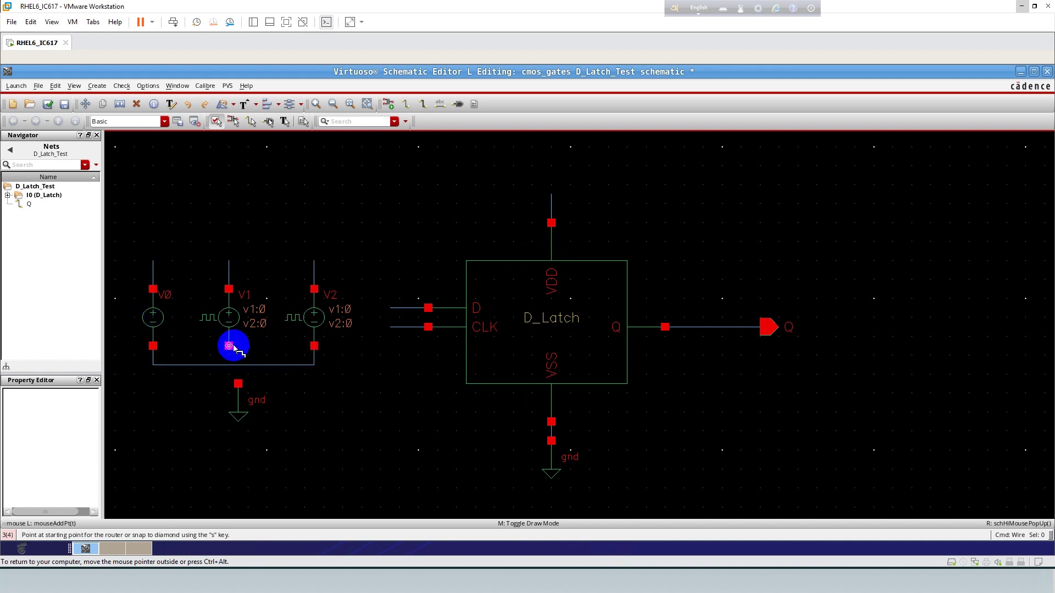
pyautogui.click(229, 346)
pyautogui.click(228, 364)
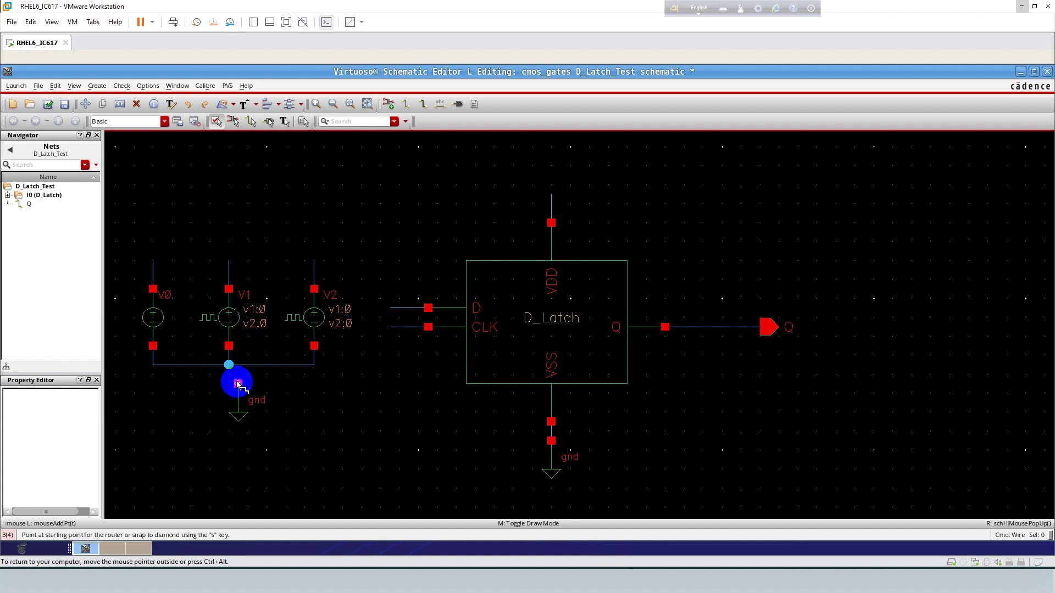
pyautogui.click(238, 366)
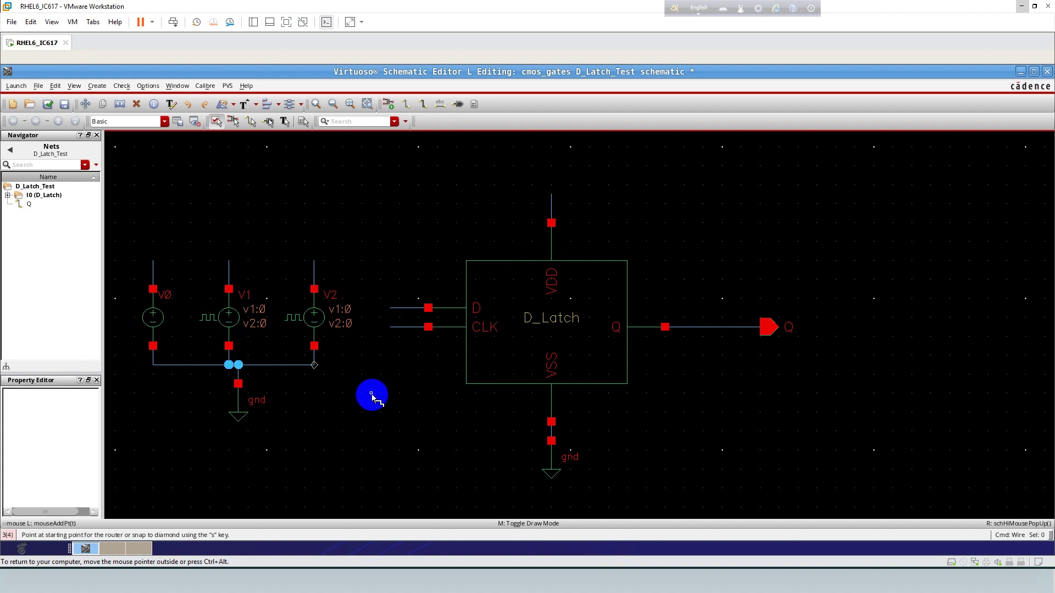
pyautogui.press('Escape')
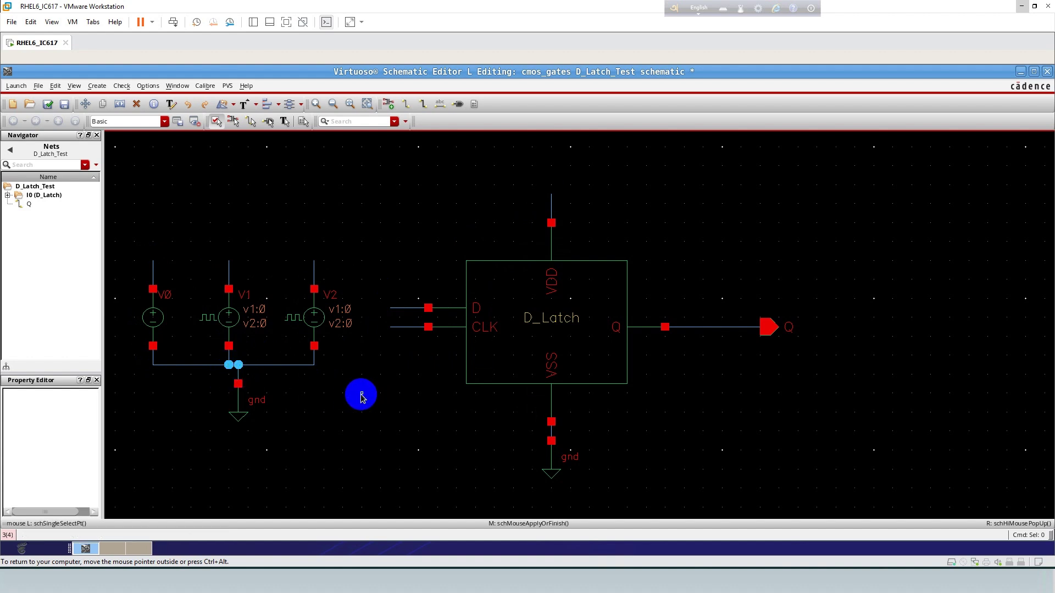
# - Name the wire stubs VDC on V0 and the latch's VDD, D on V1 and the latch's D, and CLK on V2 and the latch's CLK
pyautogui.press('l')
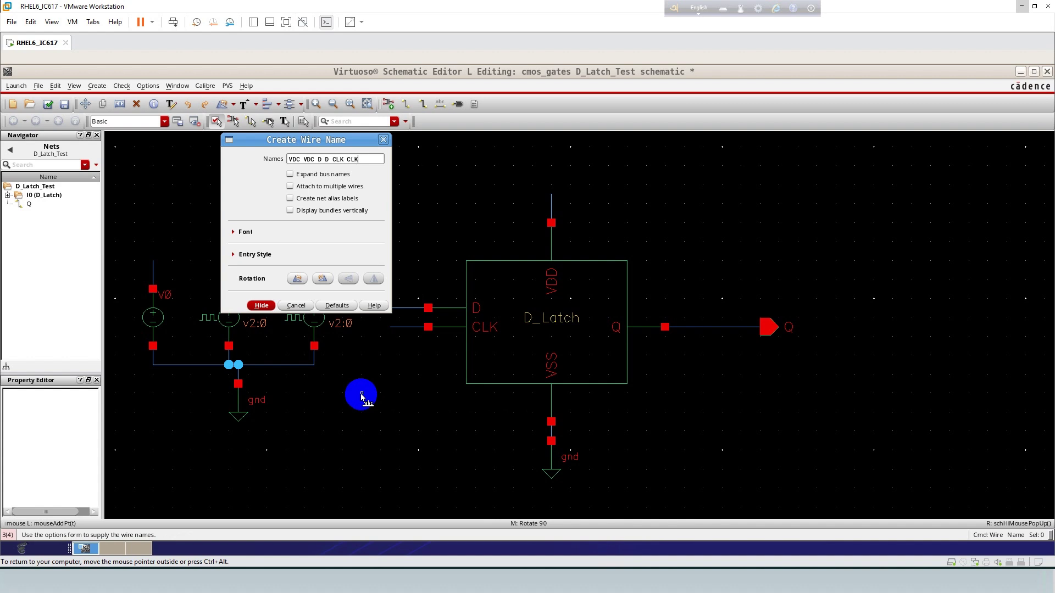
pyautogui.press('Return')
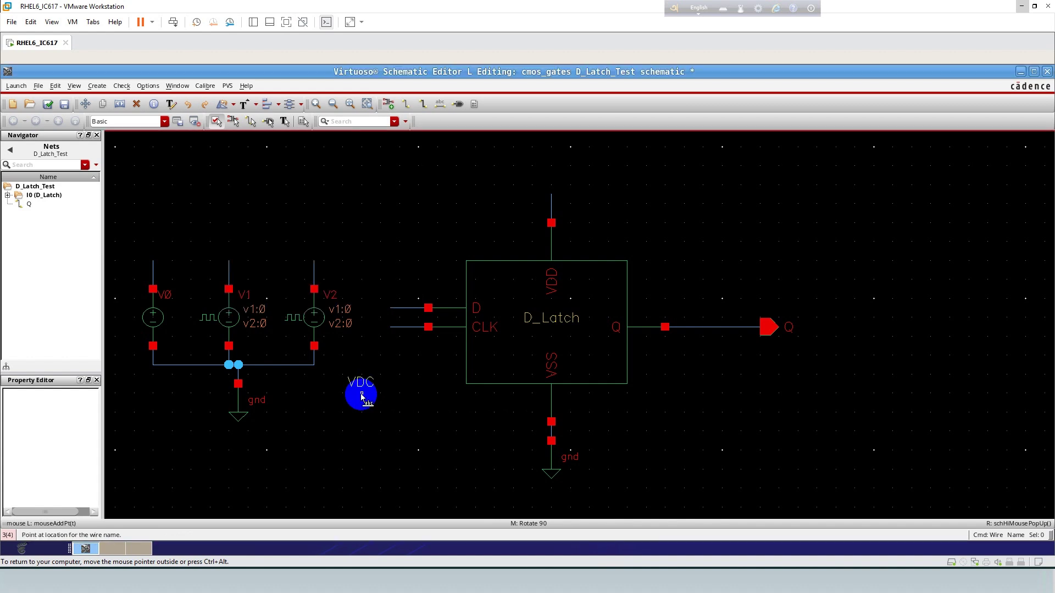
pyautogui.click(150, 273)
pyautogui.click(549, 205)
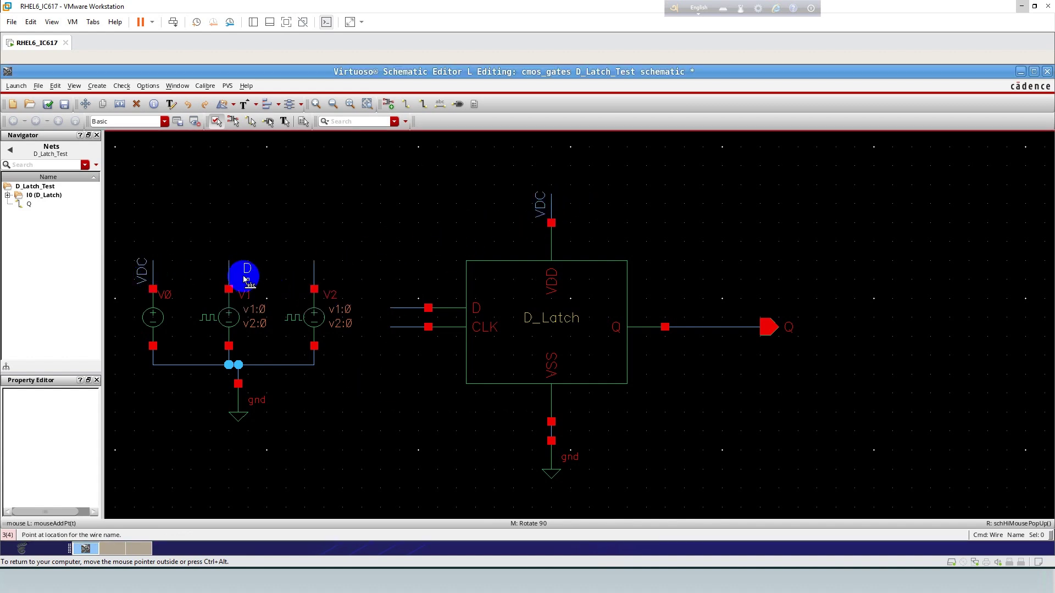
pyautogui.click(227, 274)
pyautogui.click(400, 308)
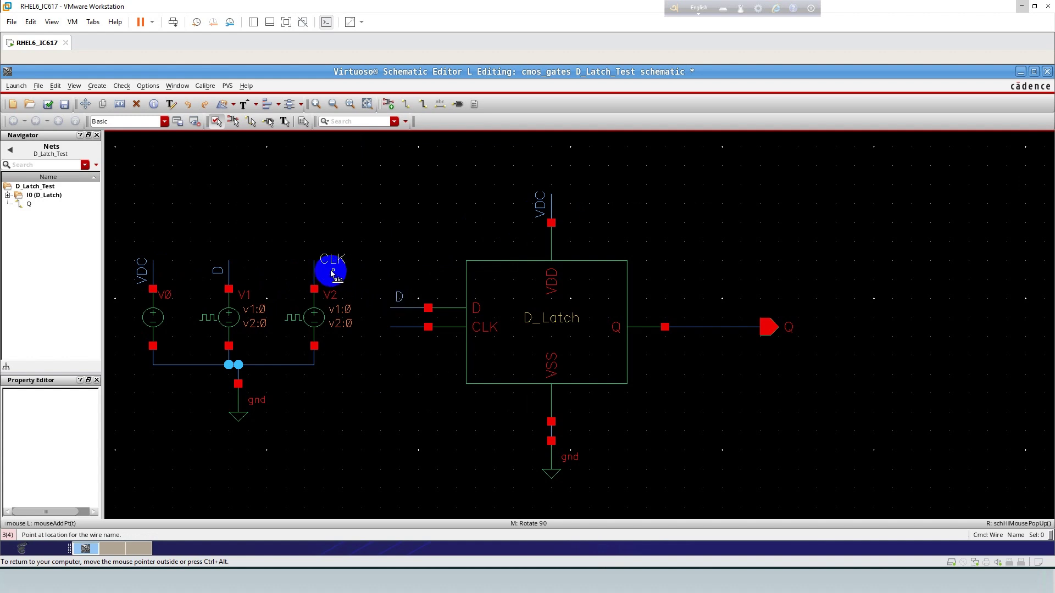
pyautogui.click(310, 274)
pyautogui.click(401, 326)
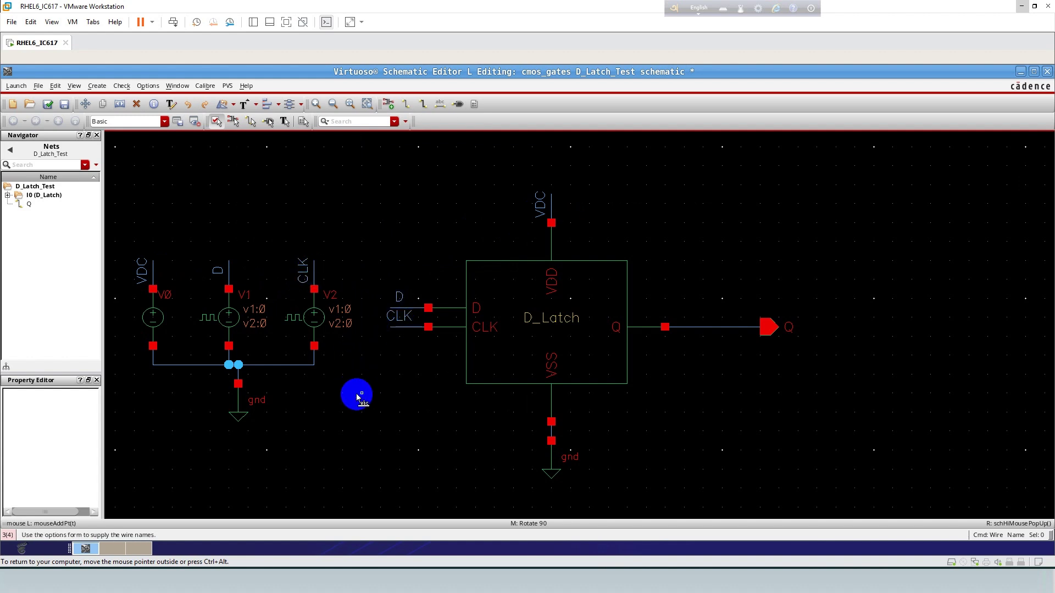
pyautogui.press('Escape')
# - Set the DC voltage of source V0 to 1.2
pyautogui.press('f')
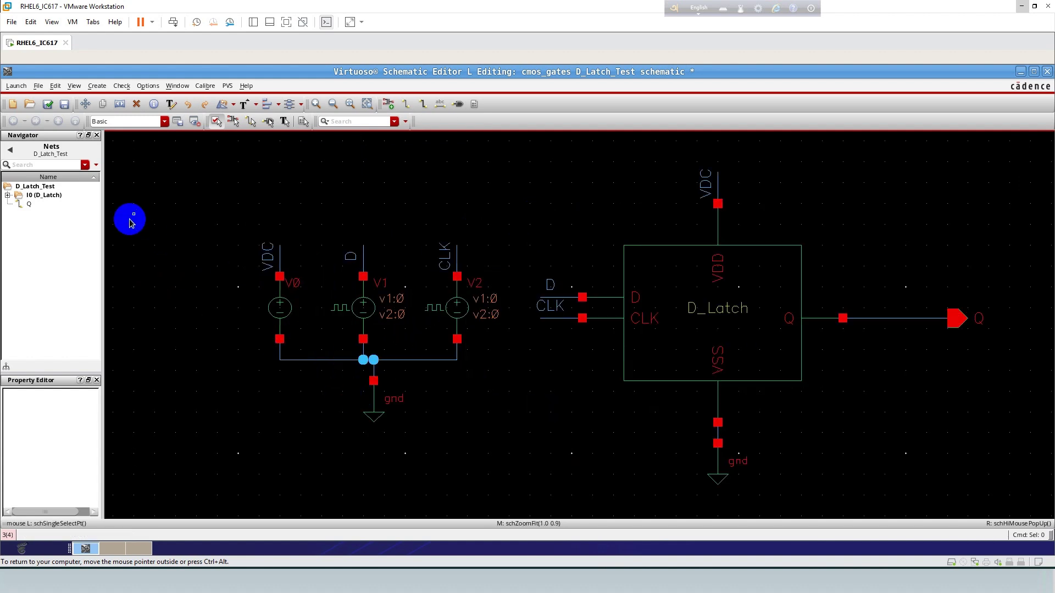
pyautogui.click(279, 308)
pyautogui.middleClick(277, 308)
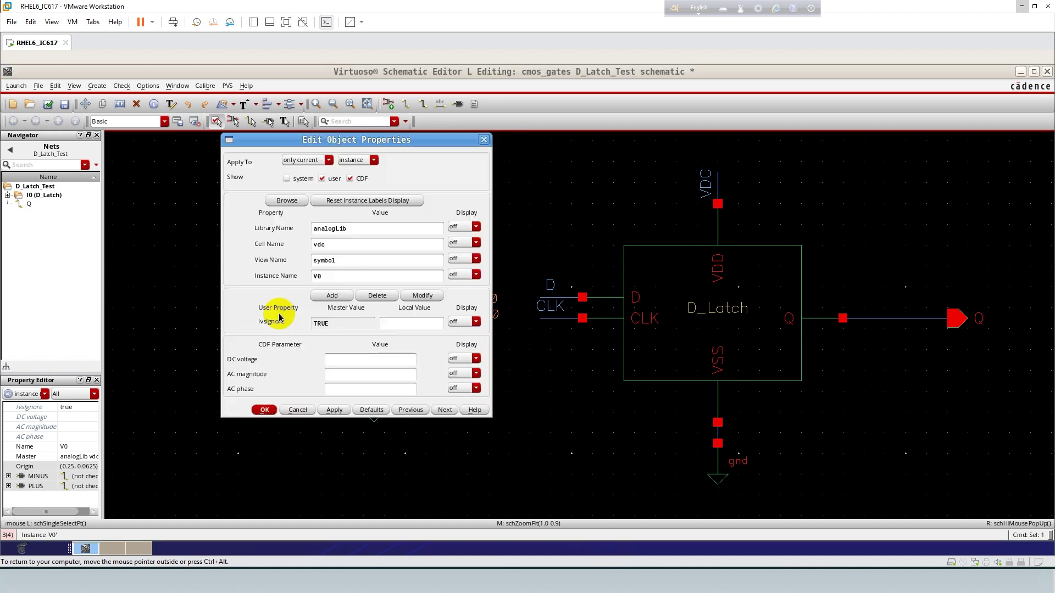
pyautogui.click(339, 359)
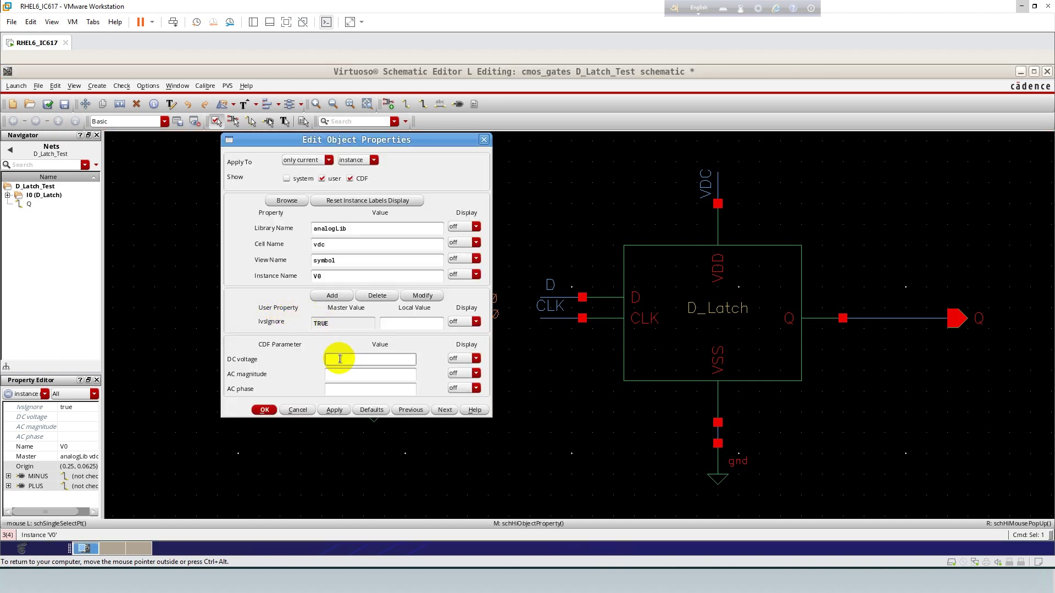
pyautogui.write('1.2')
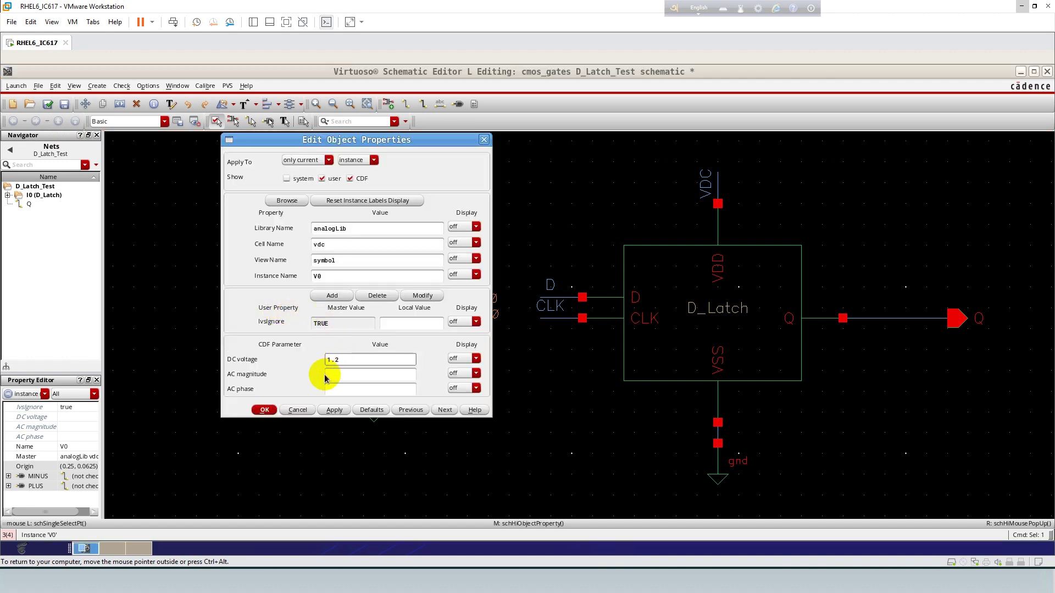
pyautogui.click(265, 410)
# - Set pulse source V1 to Voltage 1 of 1.2 V, period 20n and pulse width 10n
pyautogui.middleClick(375, 308)
pyautogui.click(324, 340)
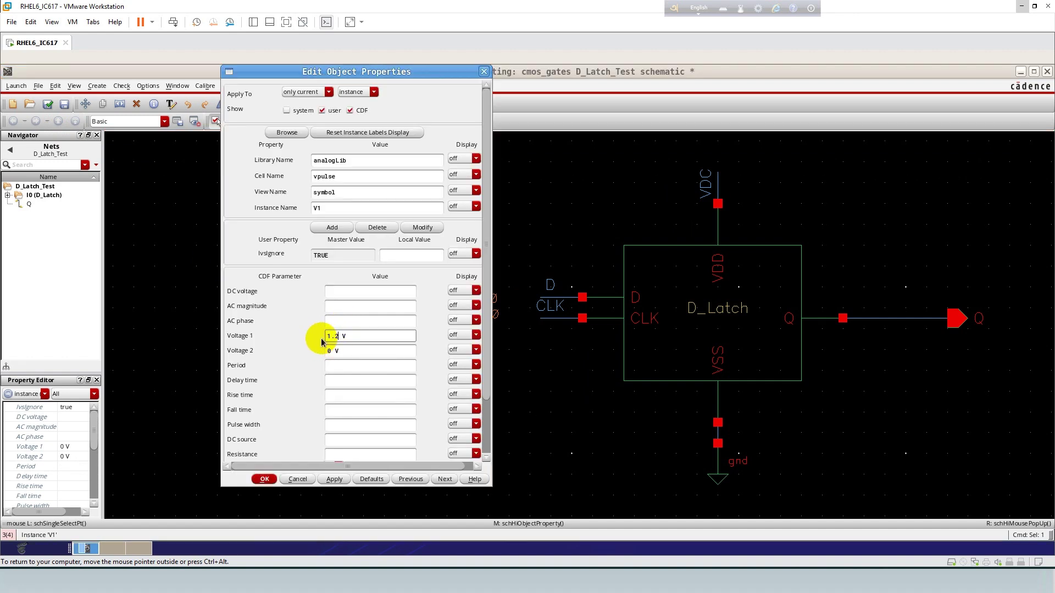
pyautogui.write('1.2')
pyautogui.click(337, 367)
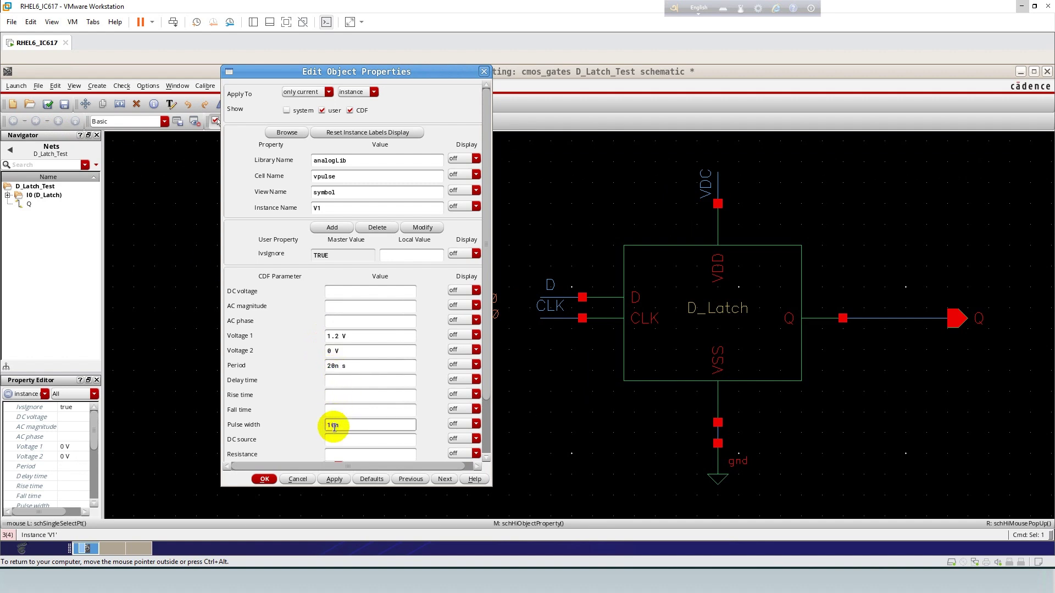
pyautogui.click(264, 478)
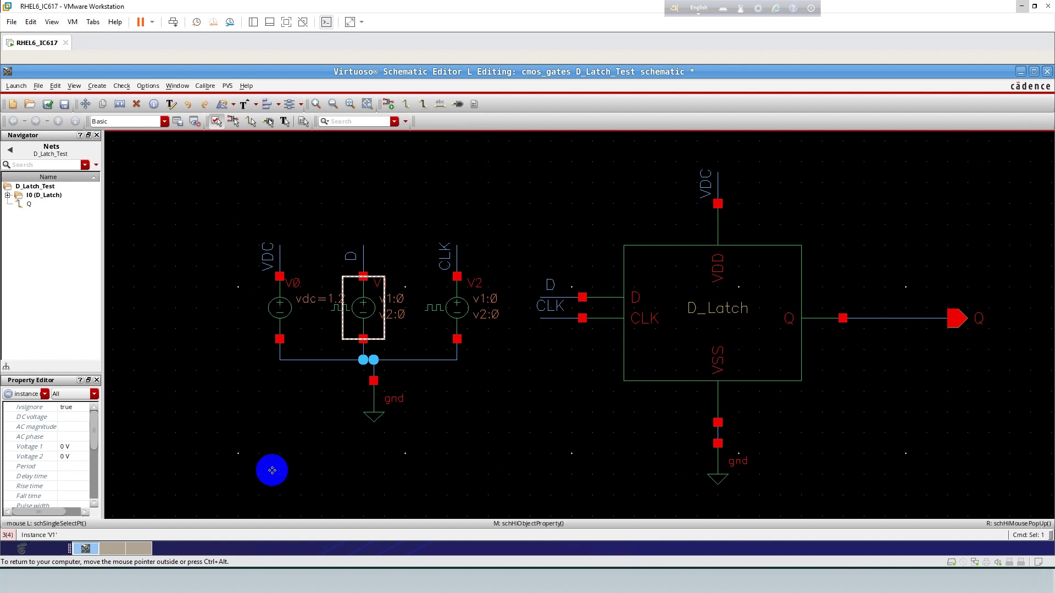
# - Set pulse source V2 to Voltage 1 of 1.2 V, period 40n and pulse width 20n, and check and save the schematic
pyautogui.doubleClick(454, 324)
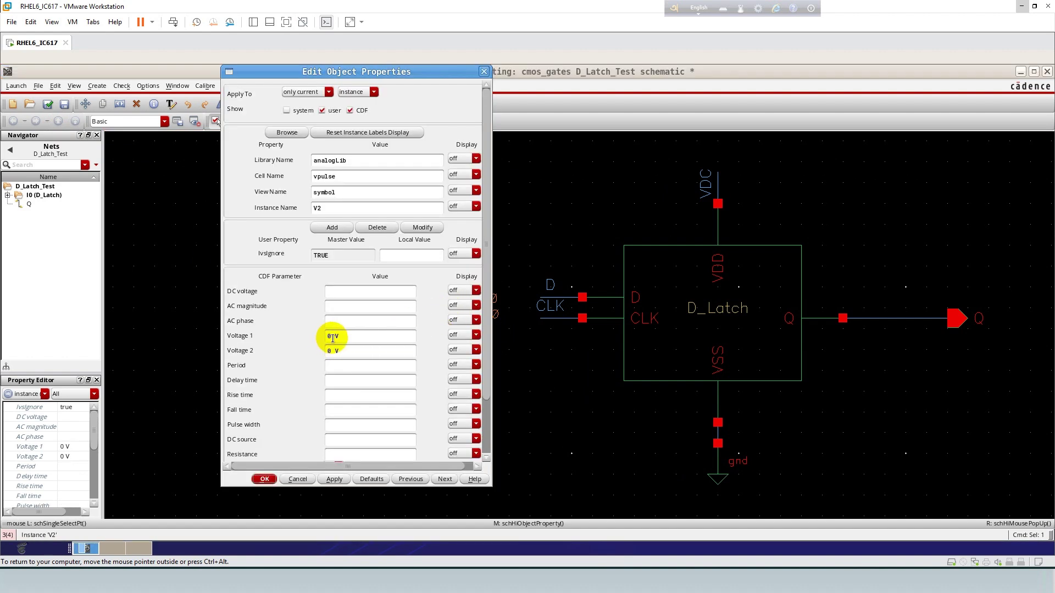
pyautogui.moveTo(333, 337); pyautogui.dragTo(323, 339)
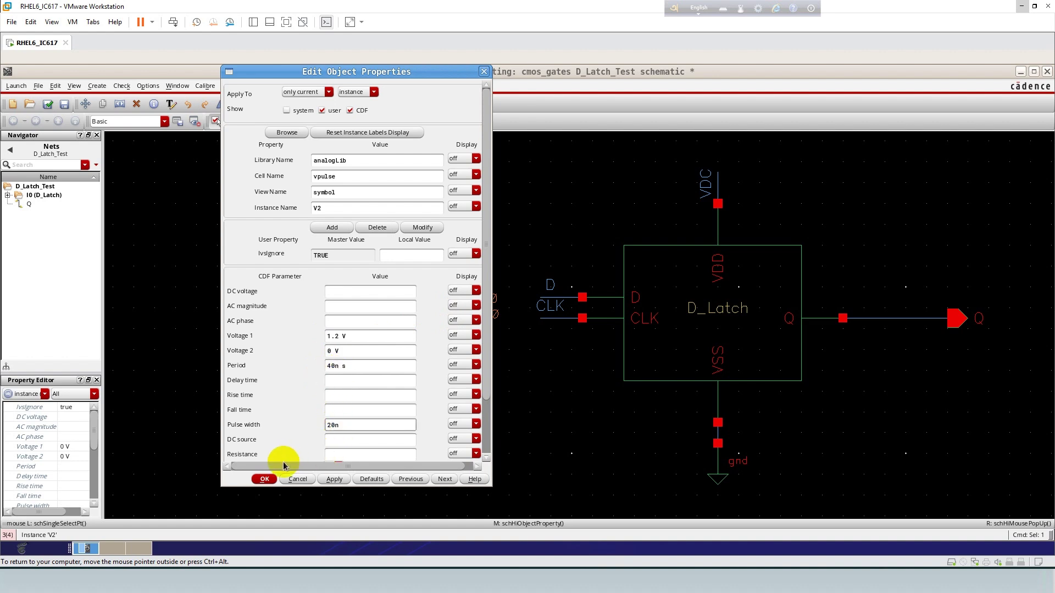
pyautogui.click(264, 479)
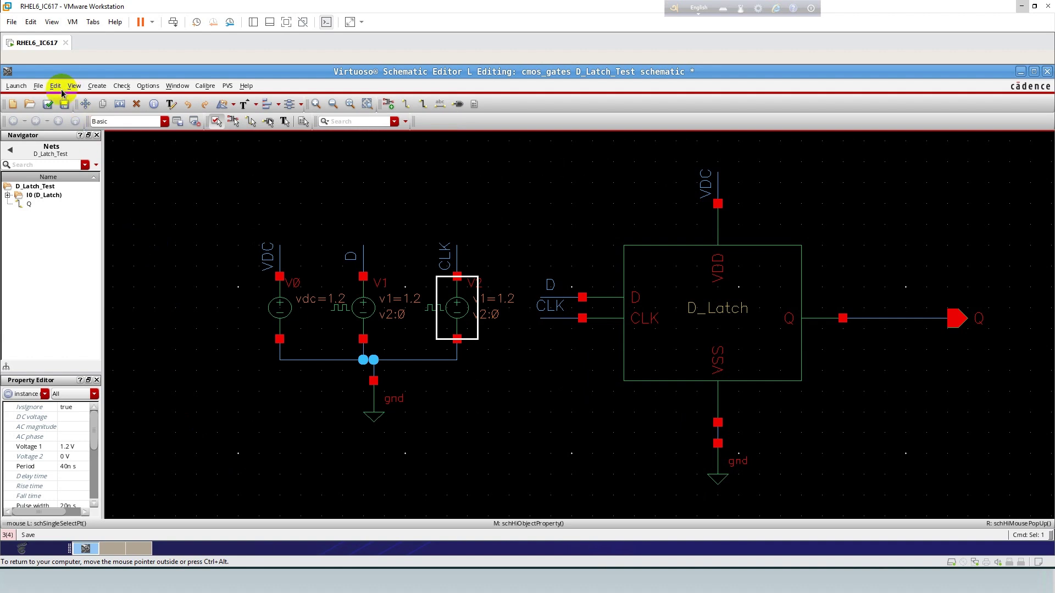
pyautogui.click(48, 104)
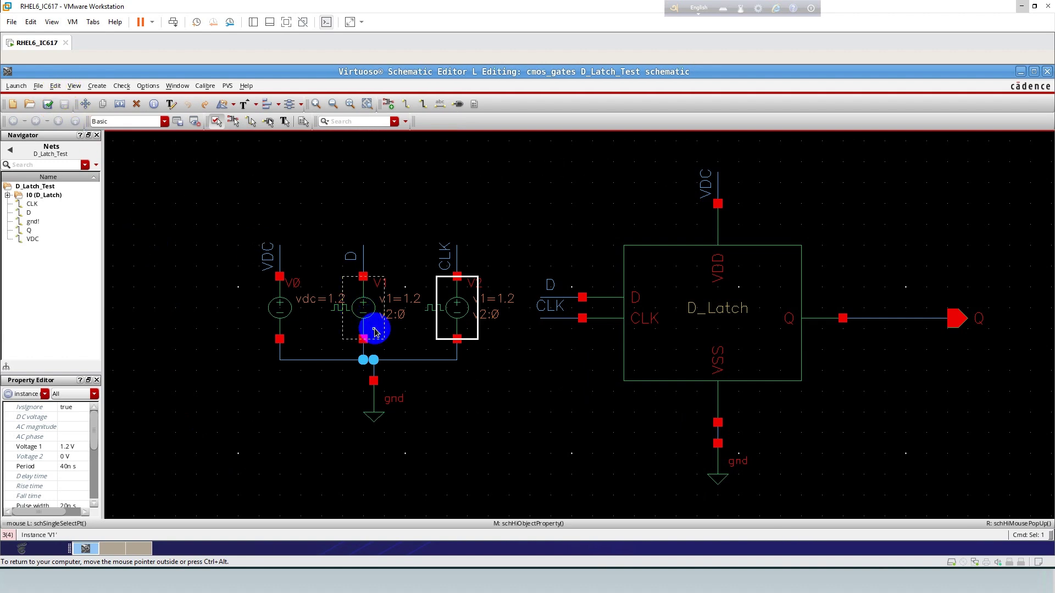
# - Launch ADE L and add a transient analysis with a 100n stop time and moderate accuracy
pyautogui.click(14, 87)
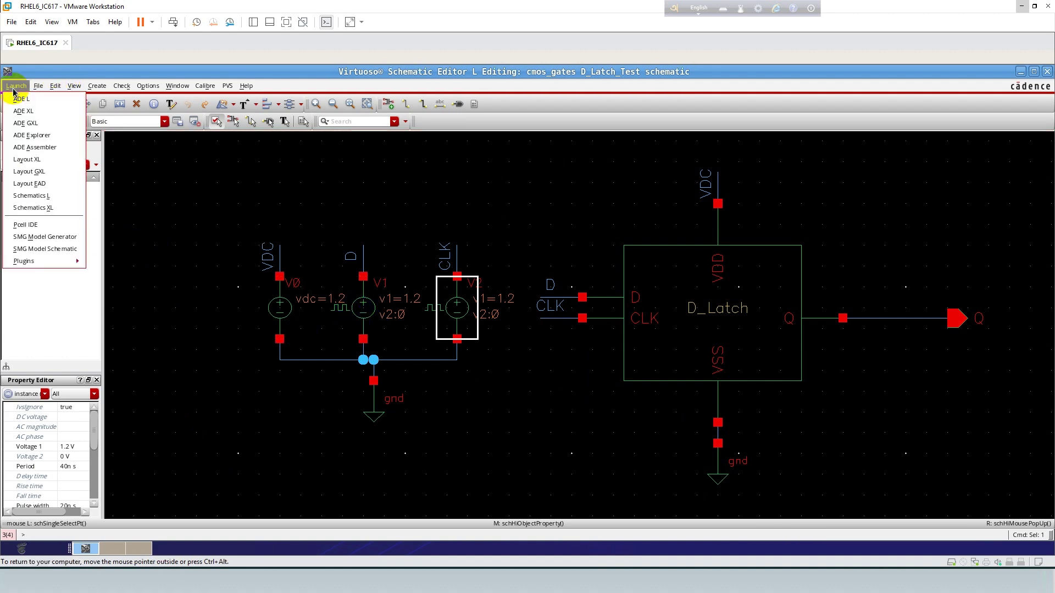
pyautogui.click(22, 95)
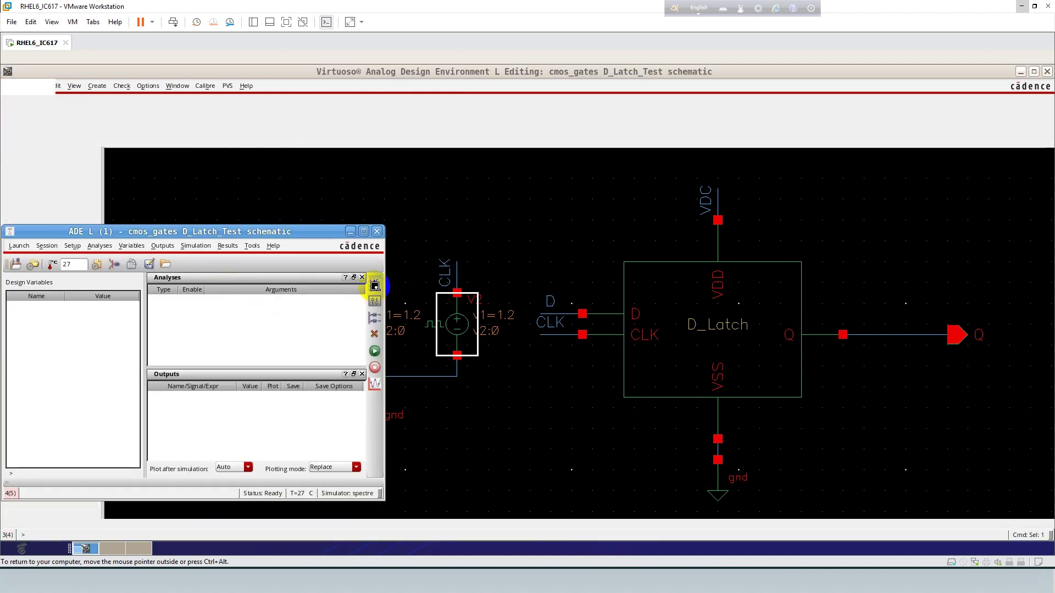
pyautogui.click(374, 286)
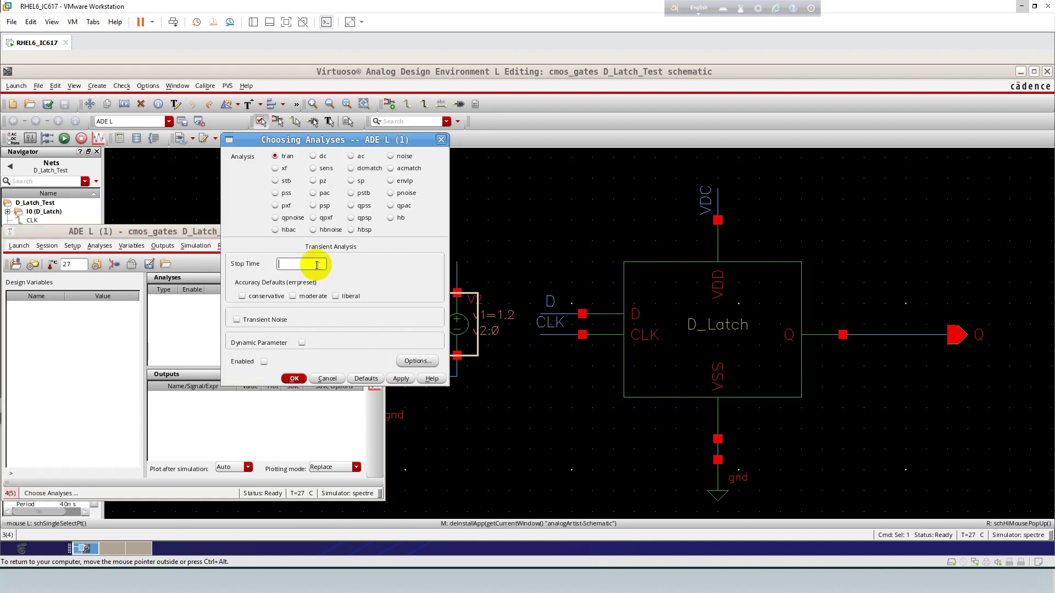
pyautogui.click(293, 296)
pyautogui.click(294, 378)
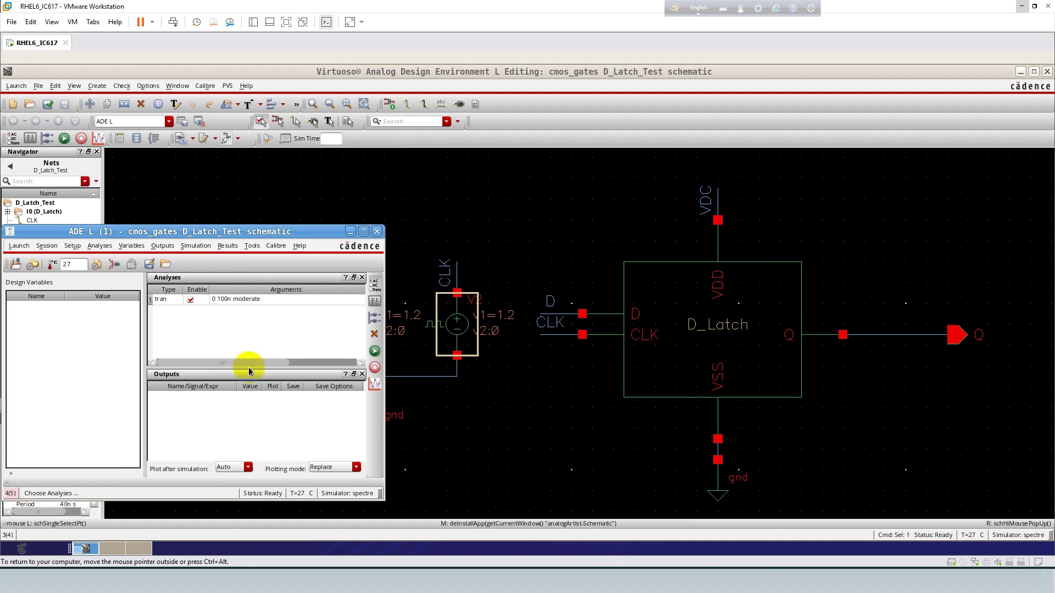
# - Select the nets D, CLK and Q as outputs to plot and run the simulation
pyautogui.click(162, 245)
pyautogui.moveTo(173, 341)
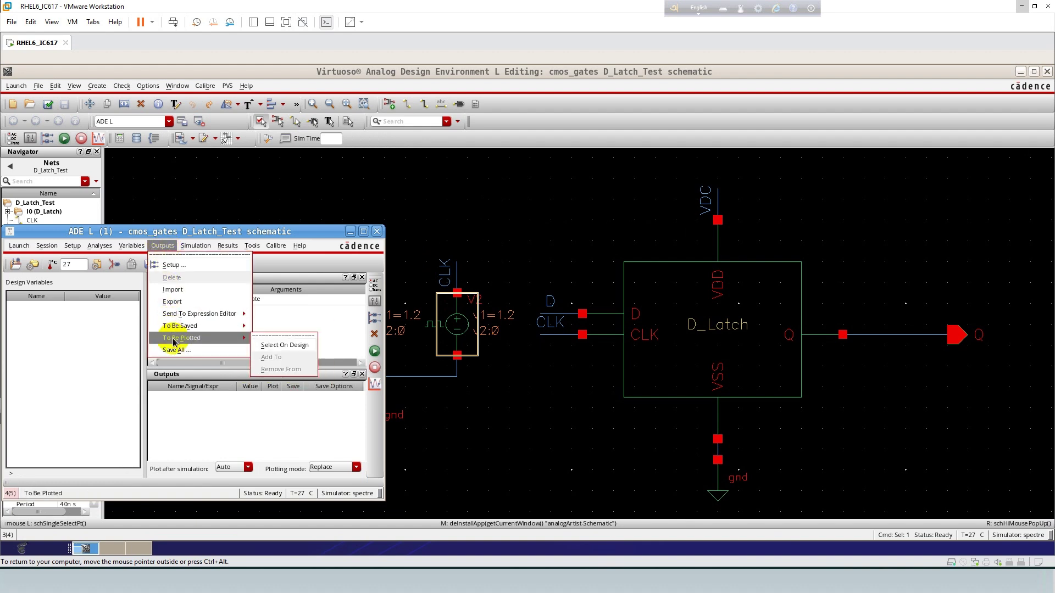
pyautogui.click(269, 344)
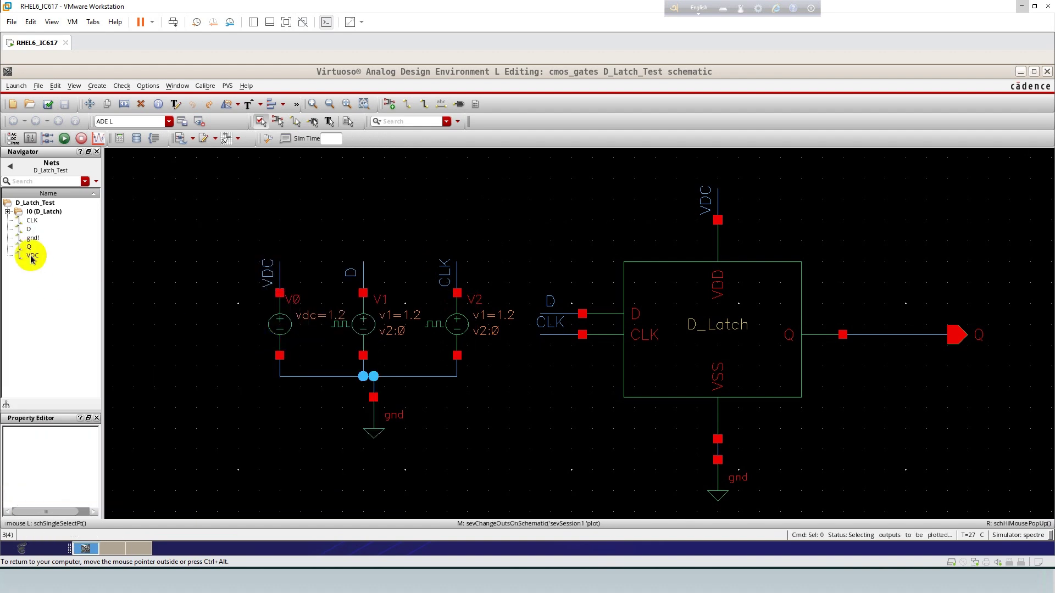
pyautogui.click(25, 230)
pyautogui.click(30, 220)
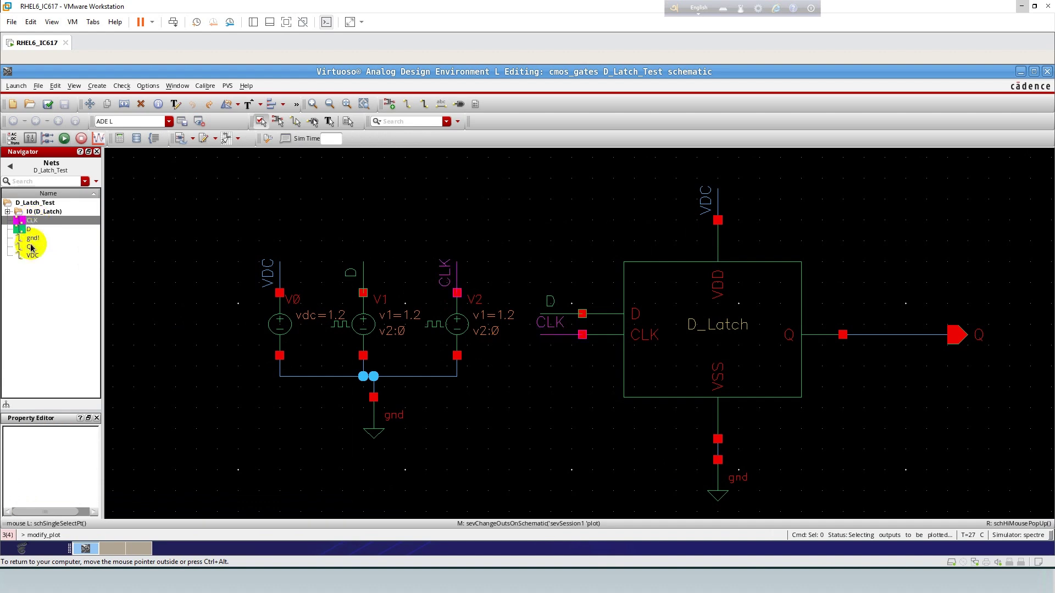
pyautogui.click(28, 247)
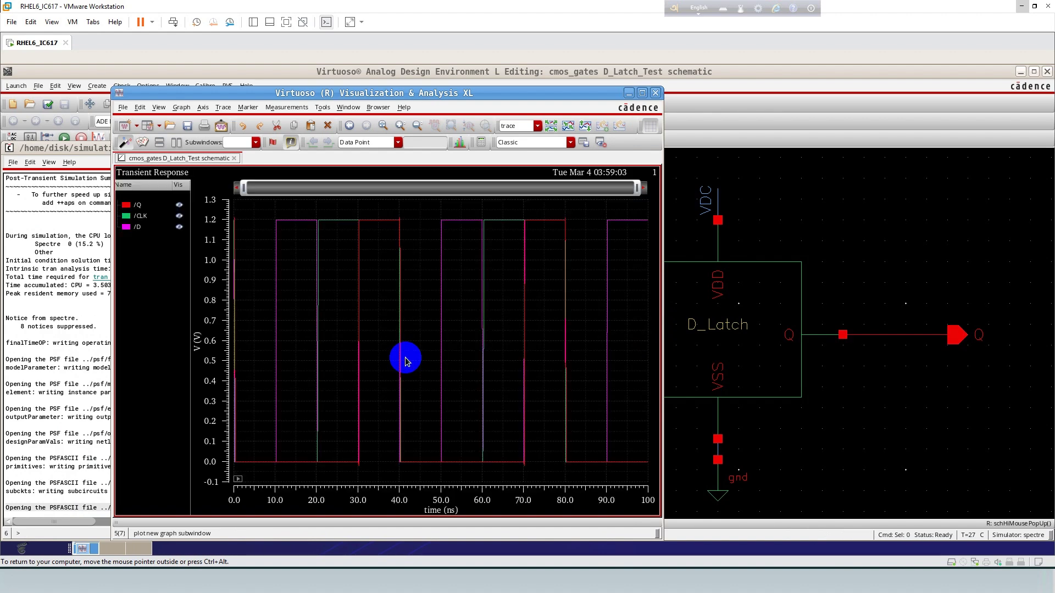
# - Maximize the waveform window and split the traces into separate strips ordered CLK, D, Q
pyautogui.click(641, 94)
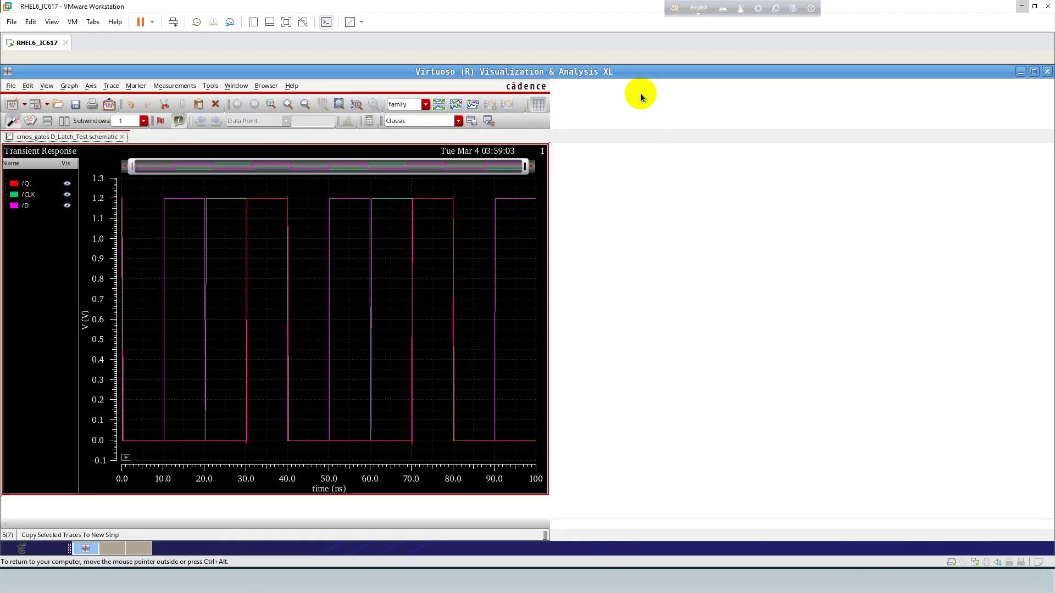
pyautogui.click(473, 104)
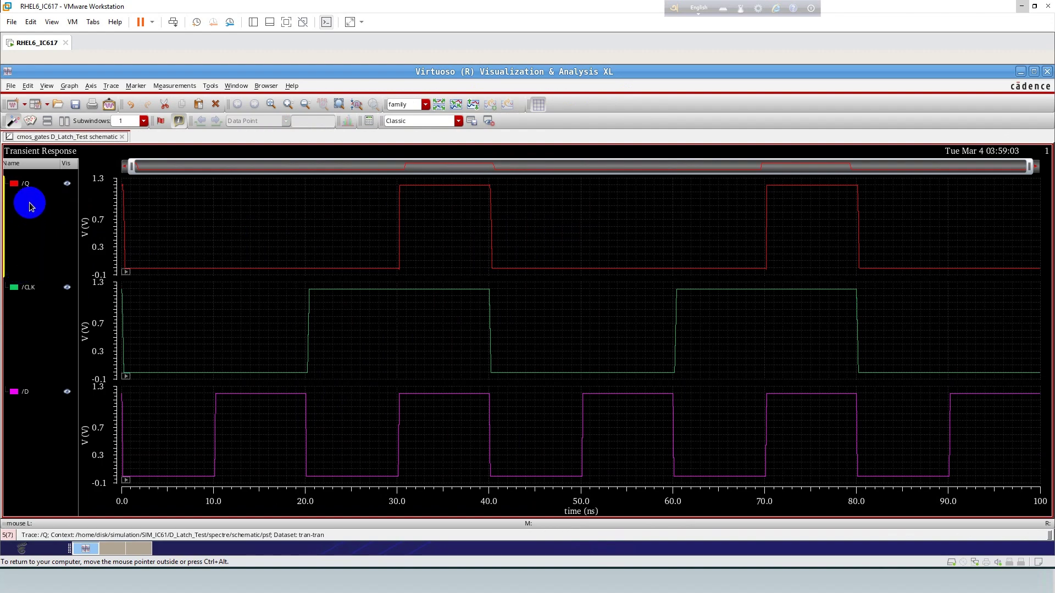
pyautogui.moveTo(30, 204); pyautogui.dragTo(27, 411)
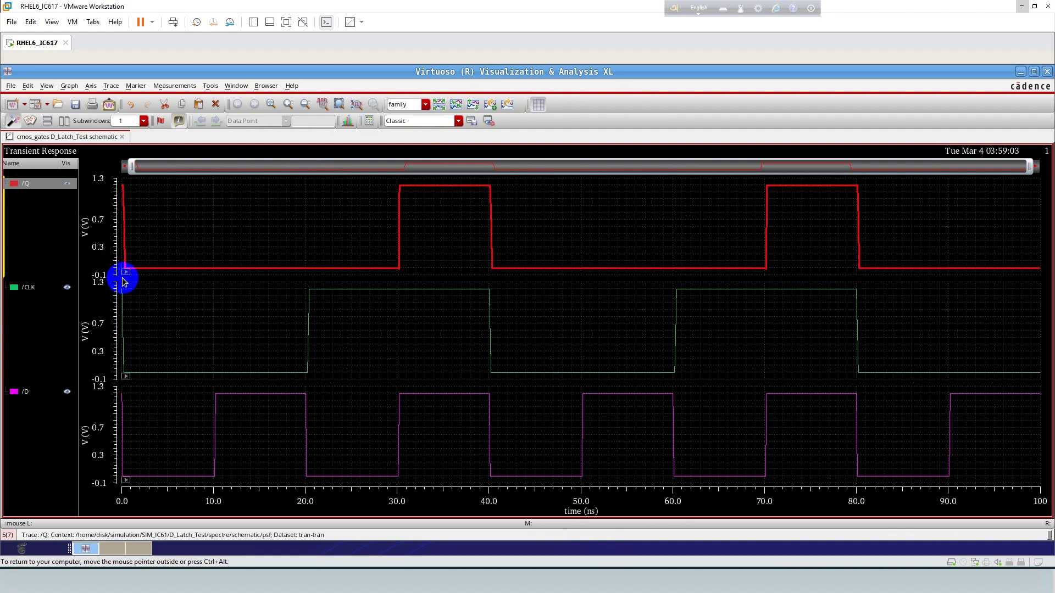
pyautogui.click(473, 105)
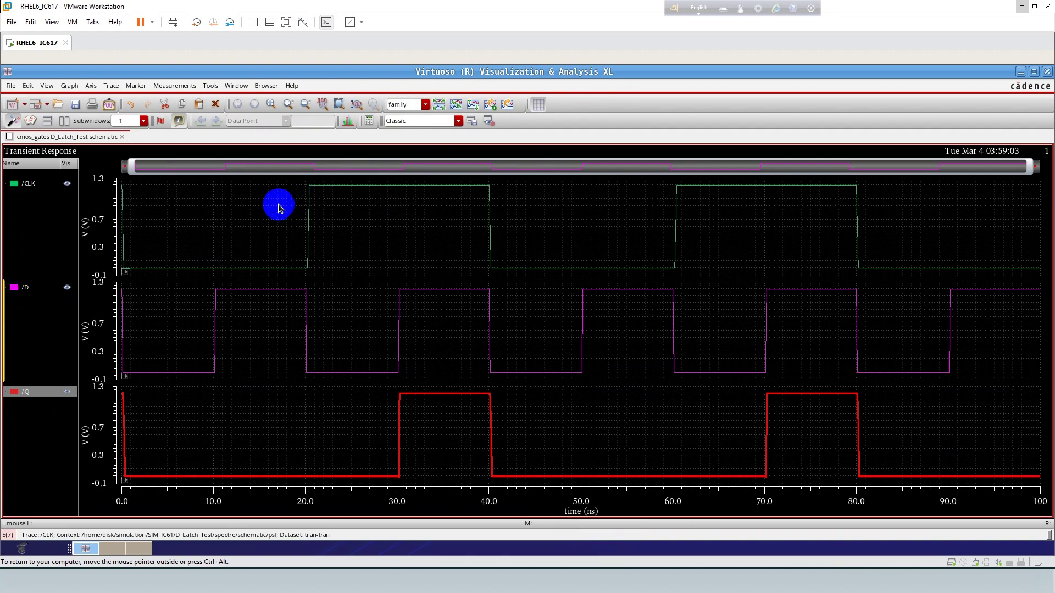
pyautogui.click(174, 294)
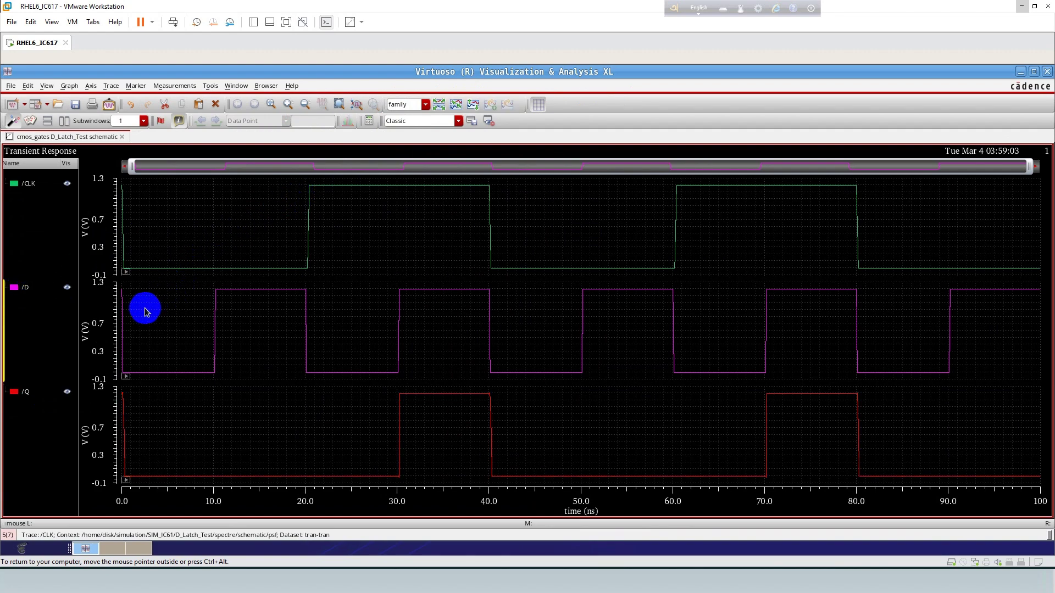
pyautogui.moveTo(229, 291); pyautogui.dragTo(229, 236)
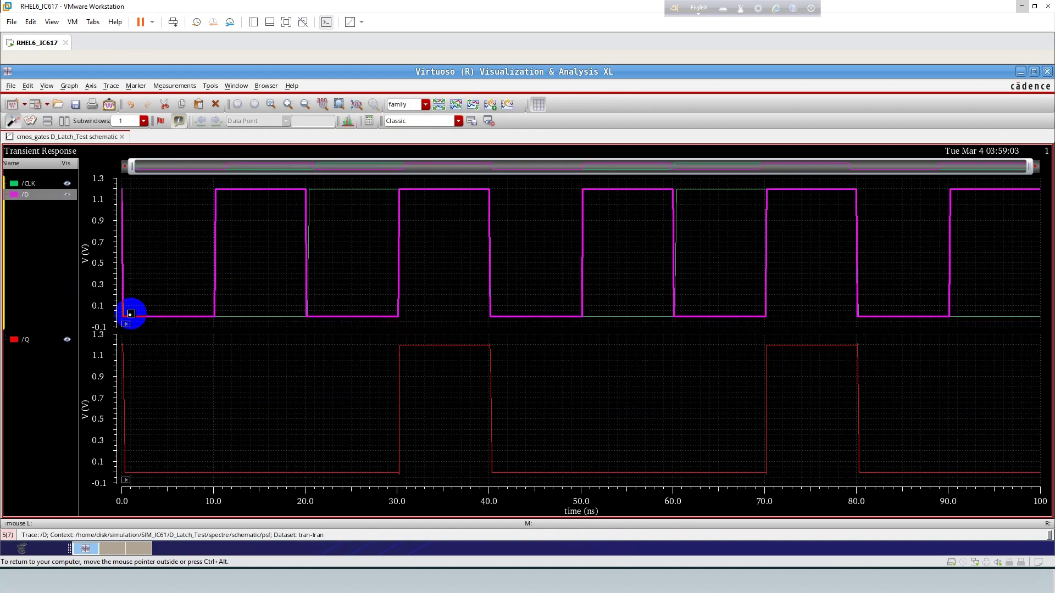
pyautogui.click(476, 104)
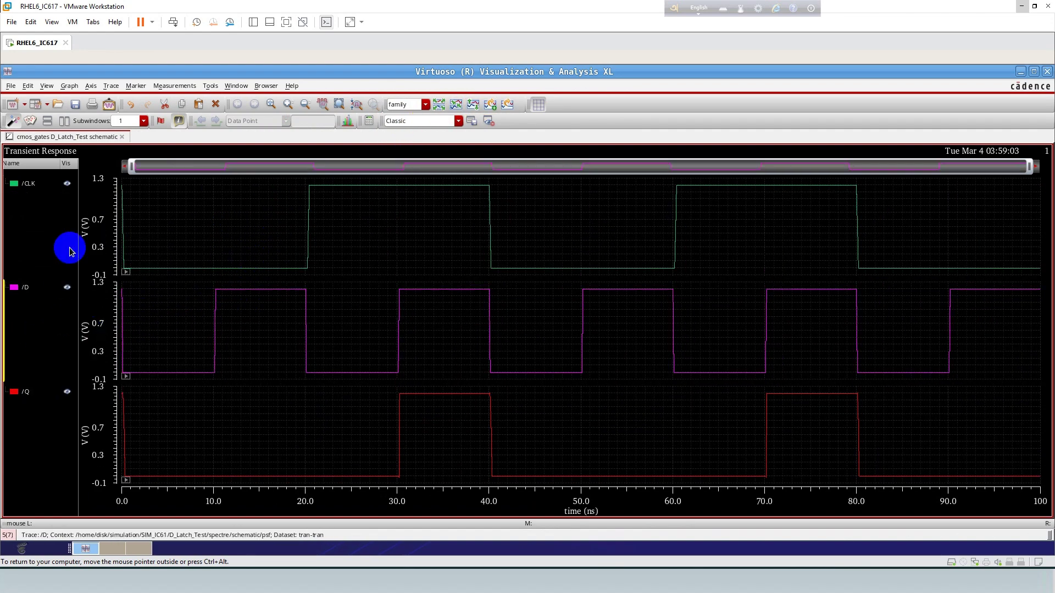
# - Move the D trace's strip above CLK so the strips are ordered D, CLK, Q, and select the Q trace
pyautogui.moveTo(172, 322); pyautogui.dragTo(177, 231)
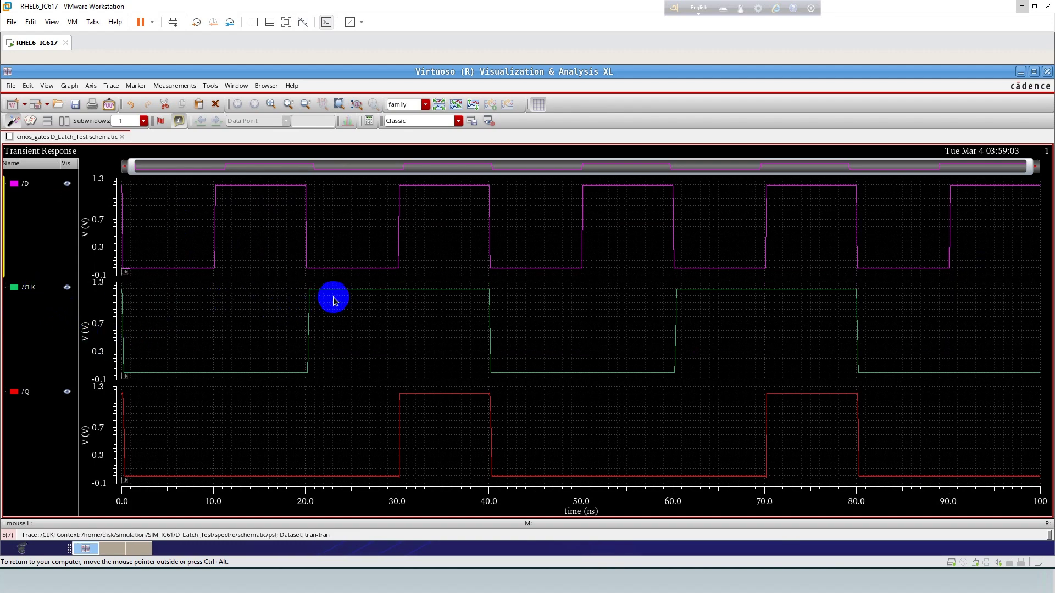
pyautogui.click(25, 392)
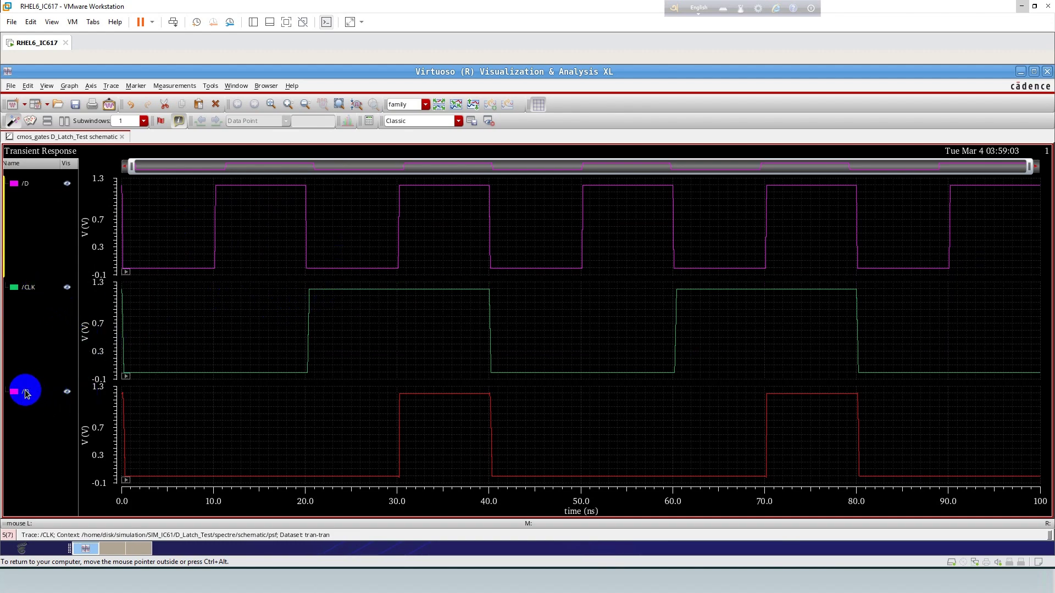
pyautogui.click(25, 392)
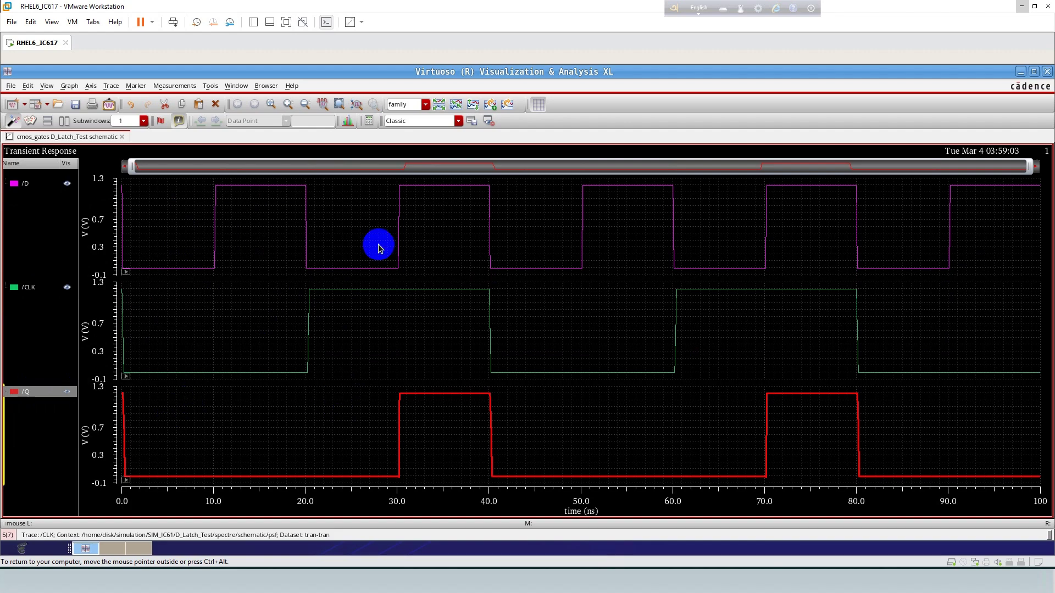